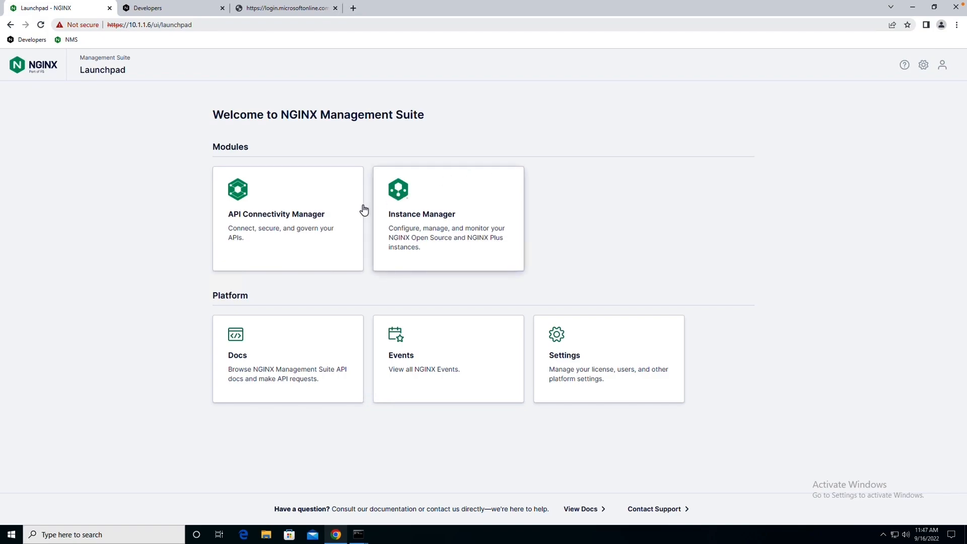
Step: Create an infrastructure workspace named nginx in API Connectivity Manager
click(308, 218)
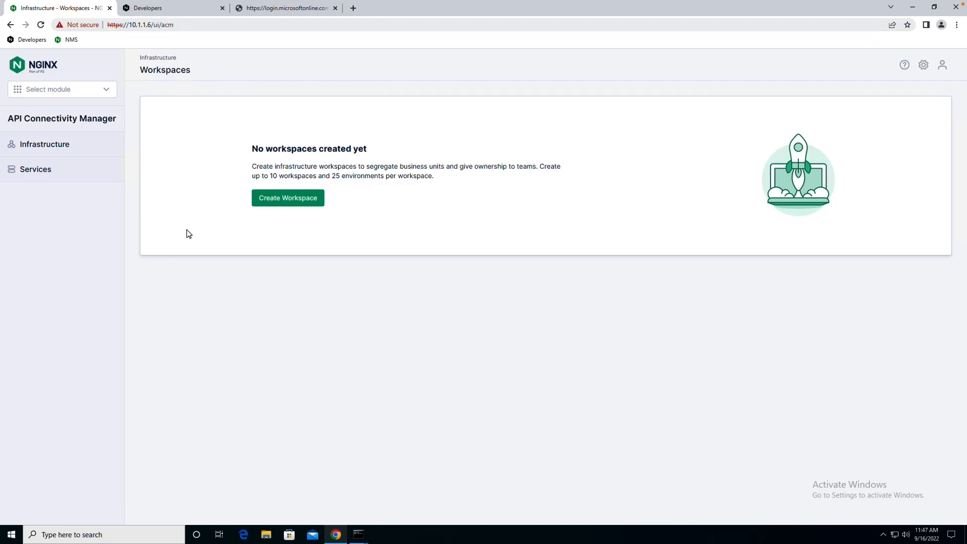
click(44, 146)
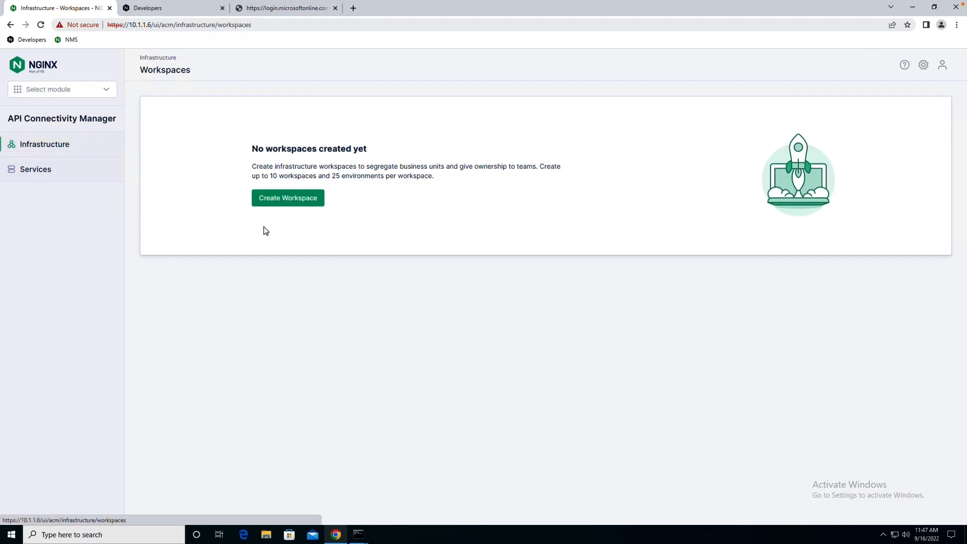
click(302, 202)
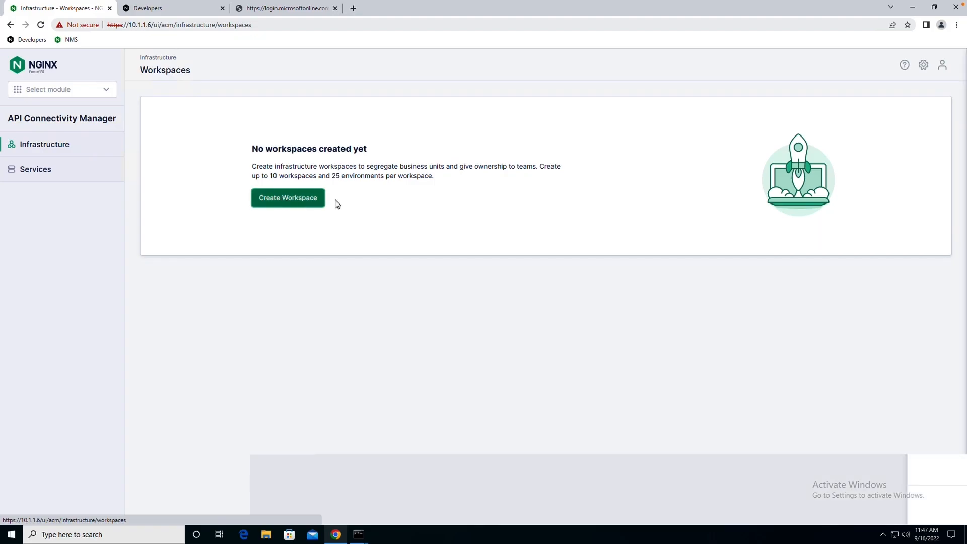
click(739, 114)
click(737, 114)
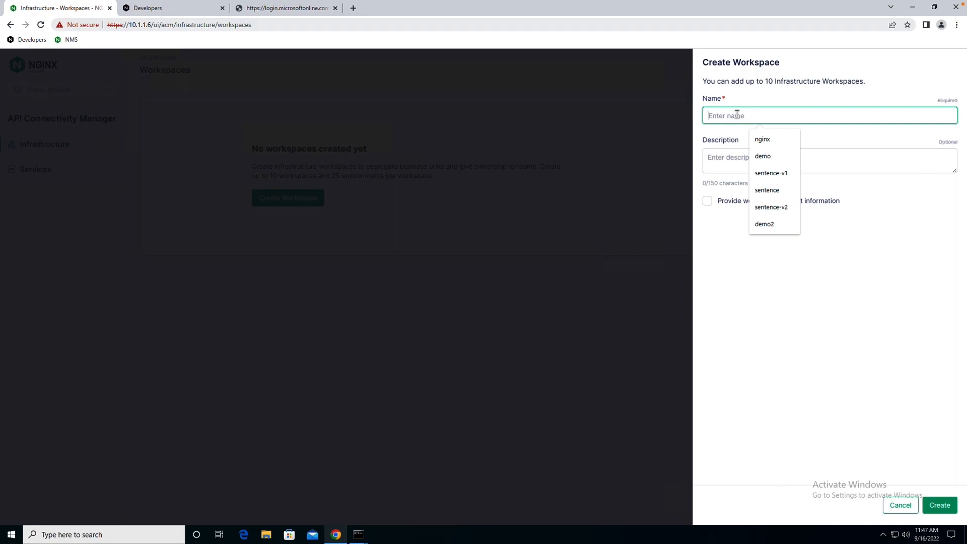
click(760, 138)
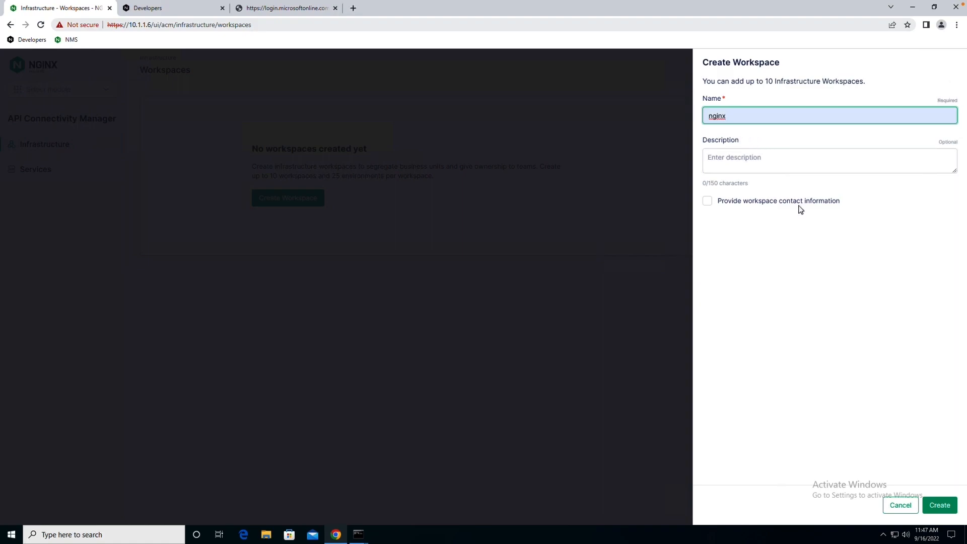
click(939, 506)
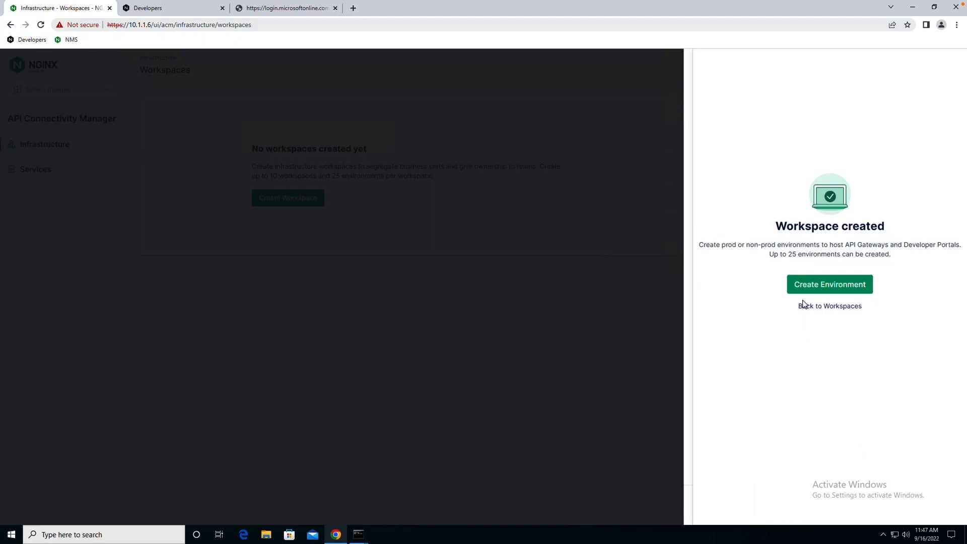
Step: Start a non-production environment named demo with an API gateway cluster api-cluster on hostname api.sentence.com
click(812, 286)
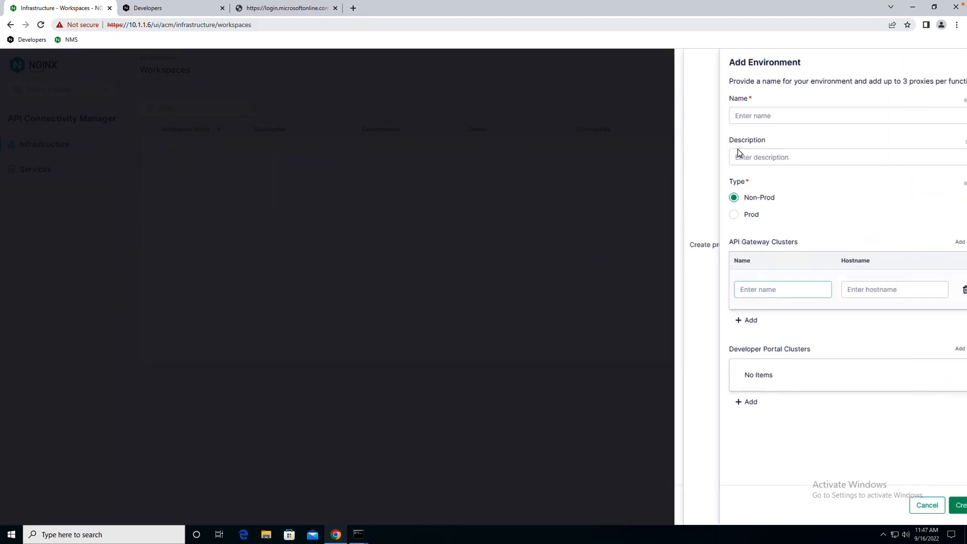
click(728, 111)
text(demo)
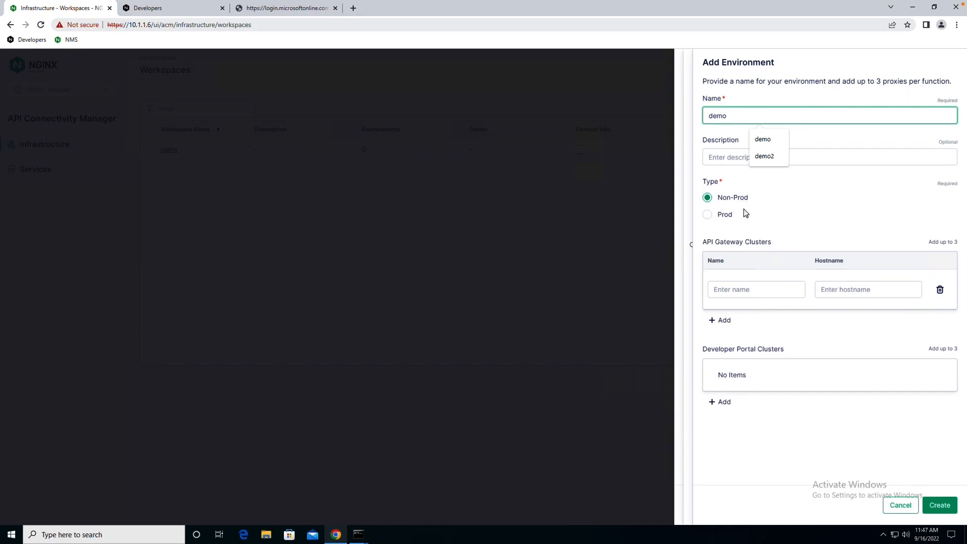
click(725, 288)
text(api-cluster)
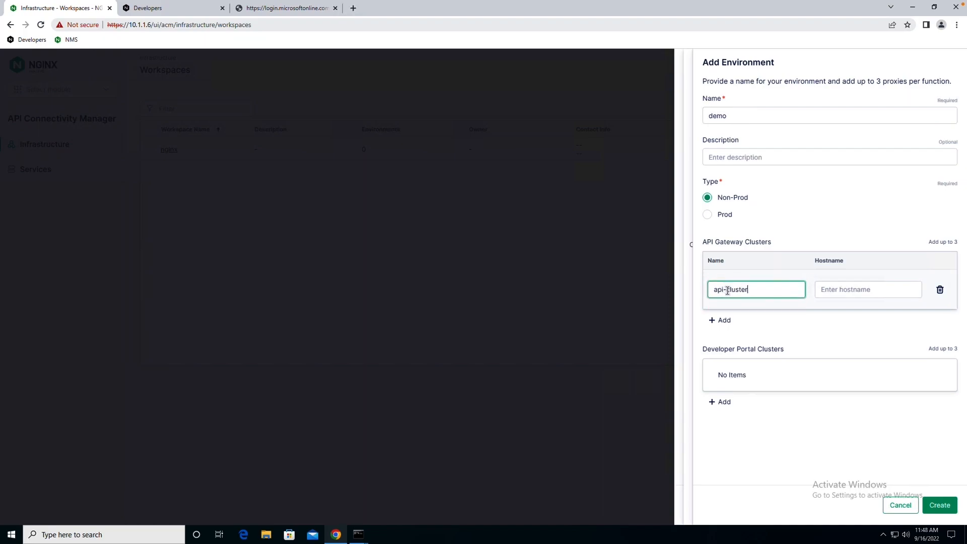
click(842, 290)
text(api.sentence.com)
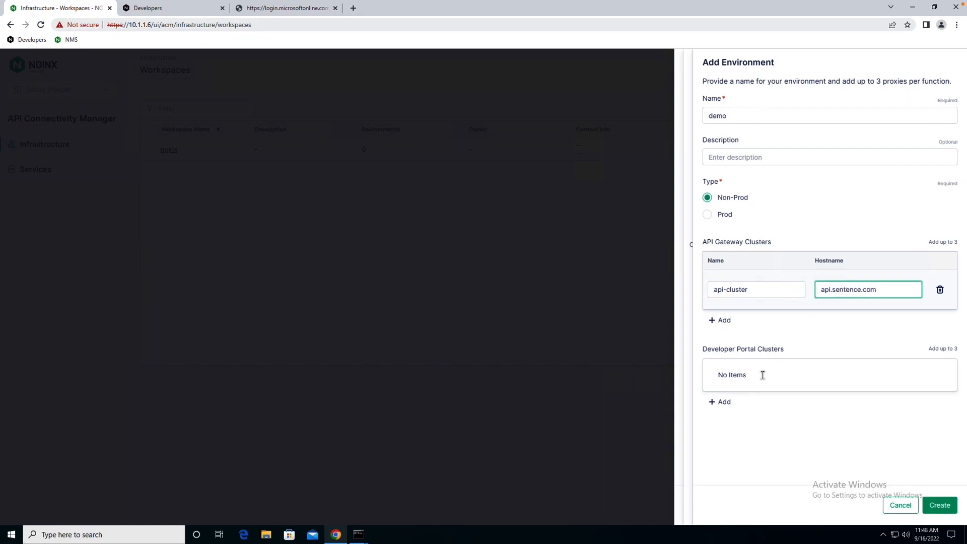
Step: Add a developer portal cluster dev-cluster with hostname dev.sentence.com and create the environment
click(721, 401)
click(734, 397)
text(dev-)
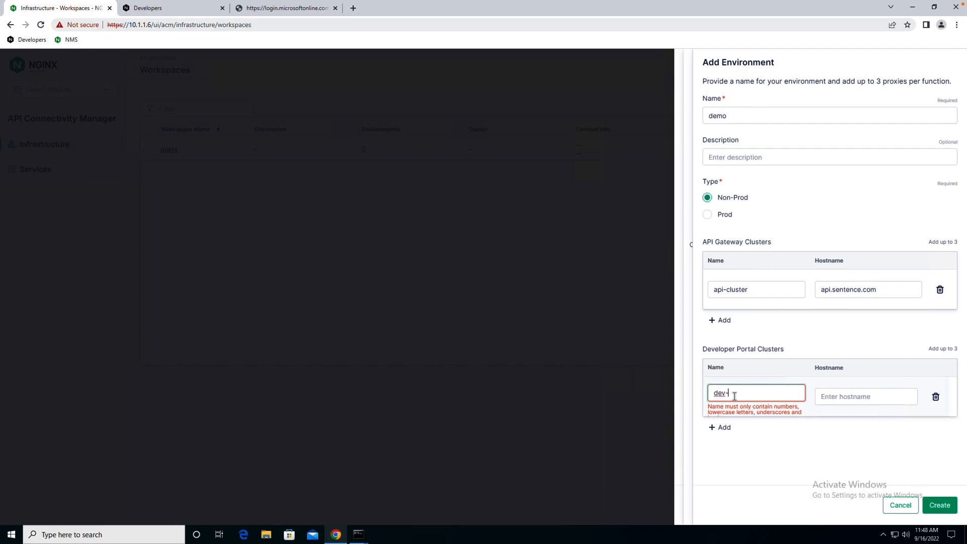
text(cluster)
click(822, 398)
text(dev-sentence.com)
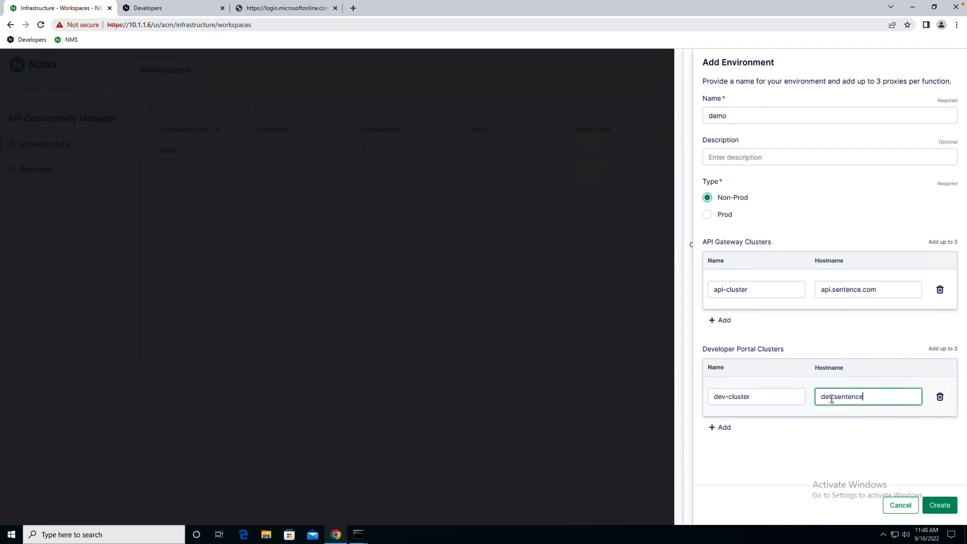
click(940, 506)
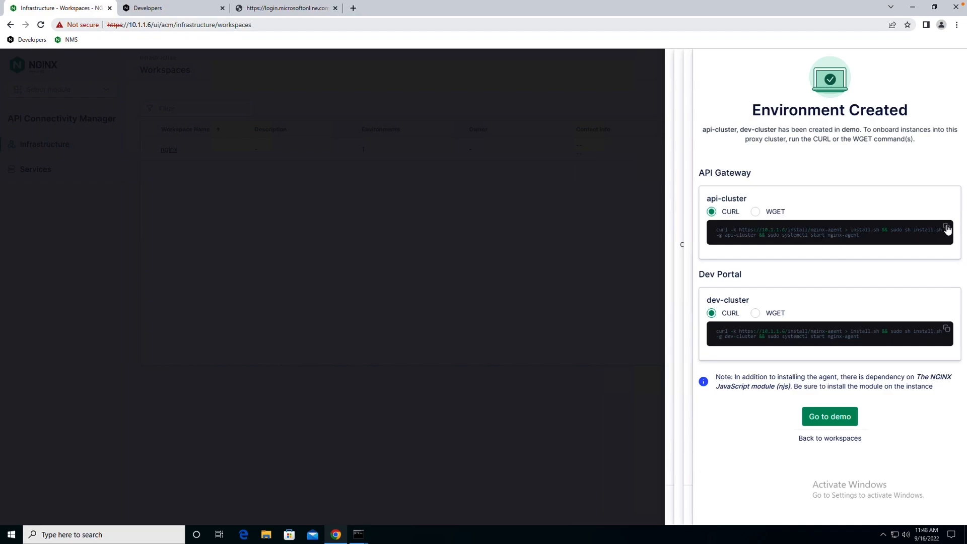
click(358, 534)
click(301, 503)
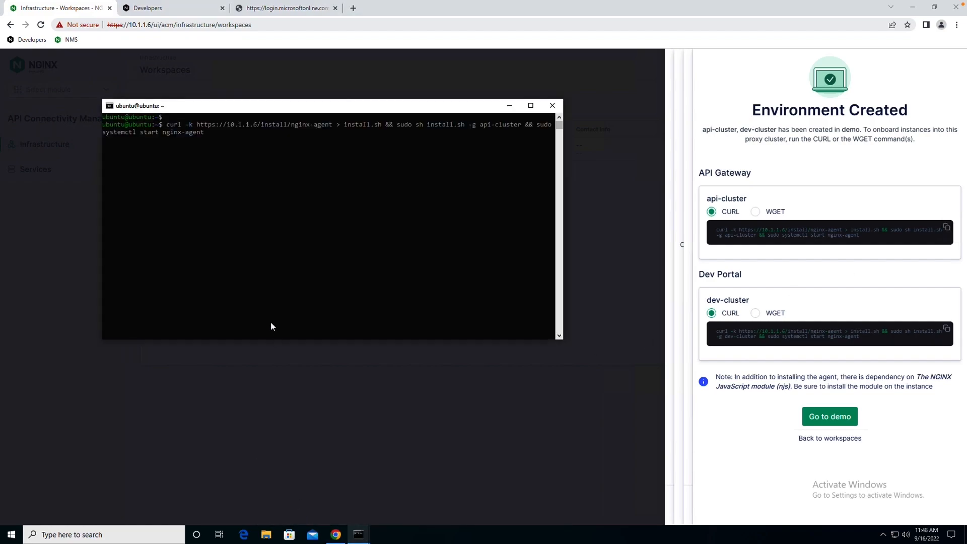
click(266, 298)
key(Return)
click(252, 230)
key(Return)
click(247, 215)
key(Return)
Step: In the second ubuntu terminal, run the same NGINX agent install-and-start command with the instance group dev-cluster
mouse_move(364, 535)
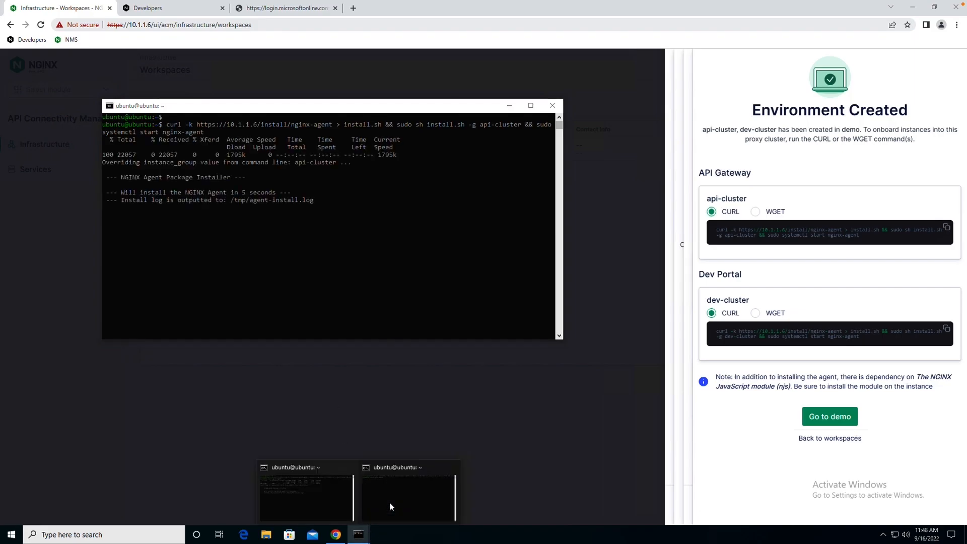
click(391, 498)
click(372, 182)
key(Return)
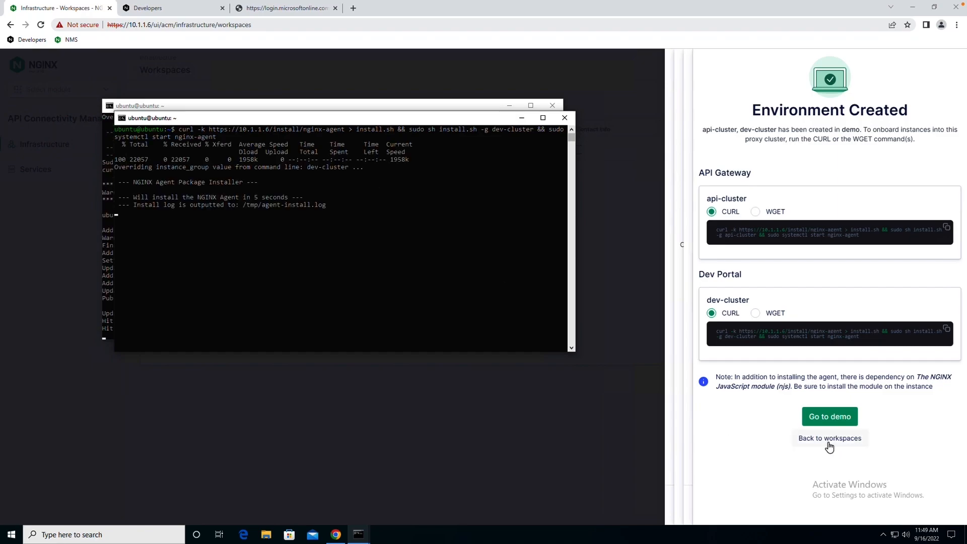
Step: Open the demo environment of the nginx workspace in the browser and review its API gateway and developer portal clusters
click(828, 439)
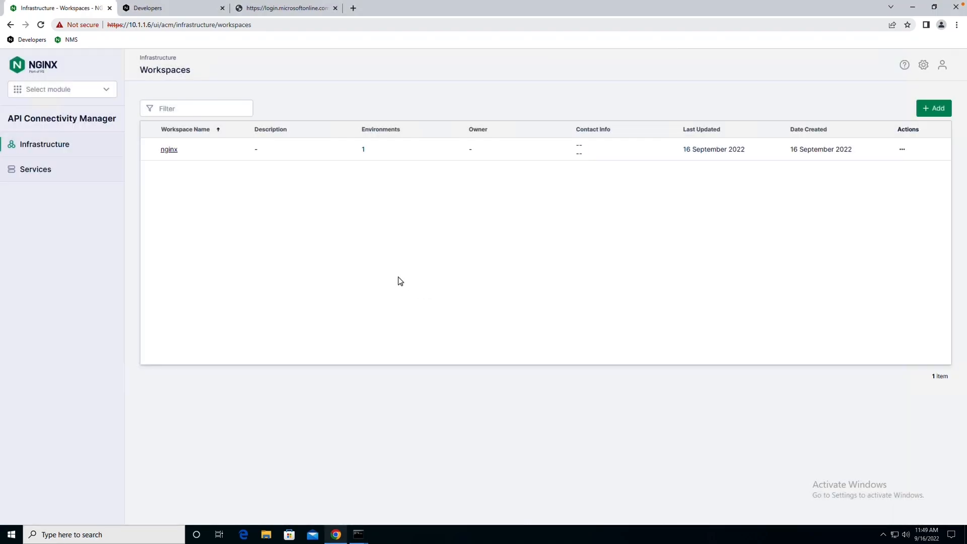
click(170, 151)
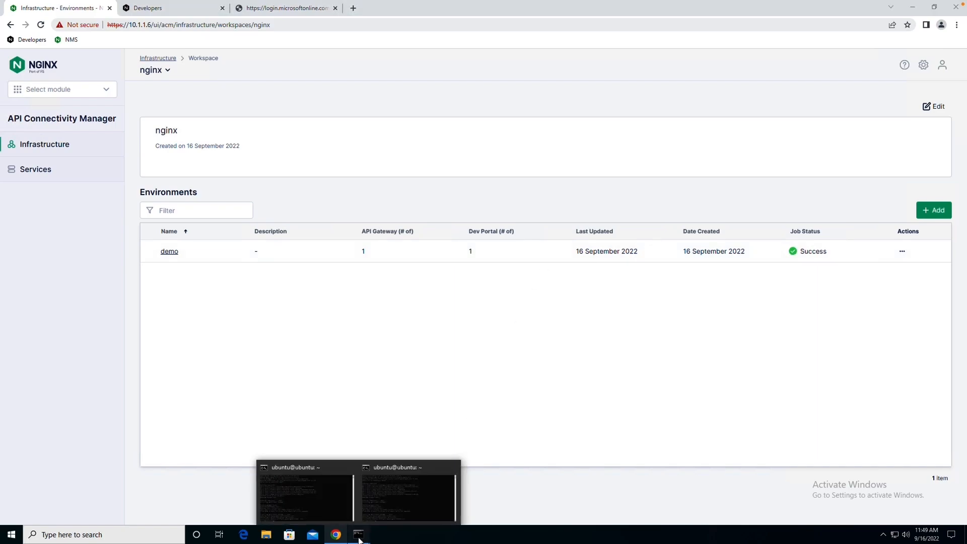
click(522, 408)
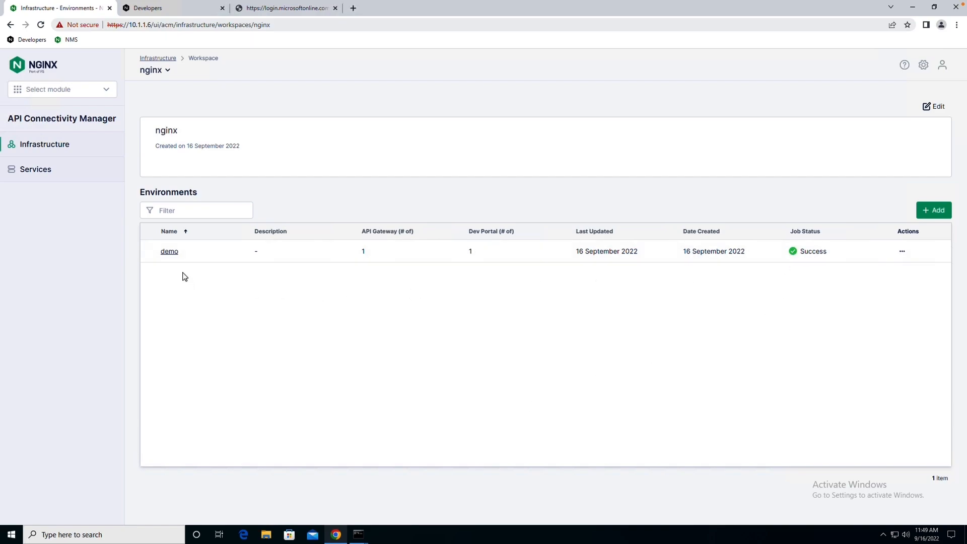
click(168, 258)
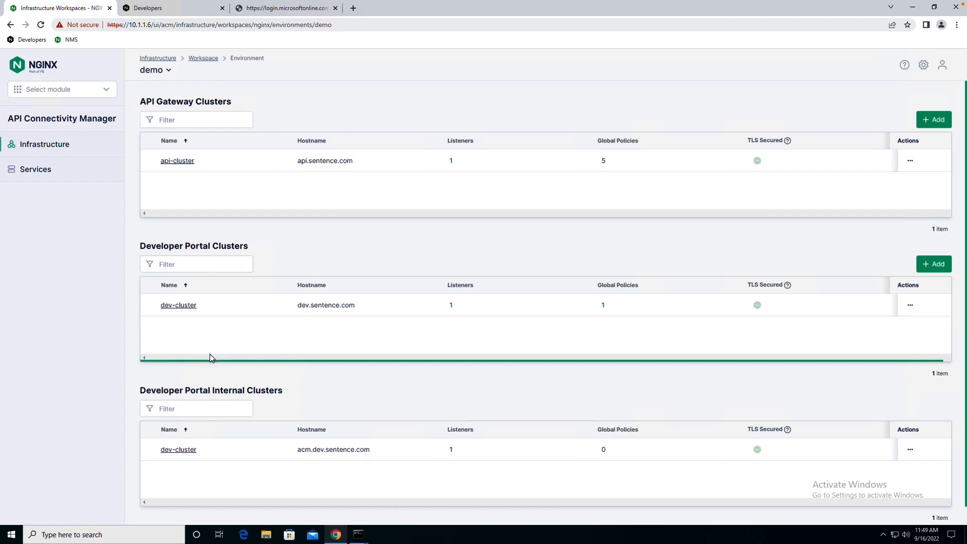
scroll(189, 407, down, 1)
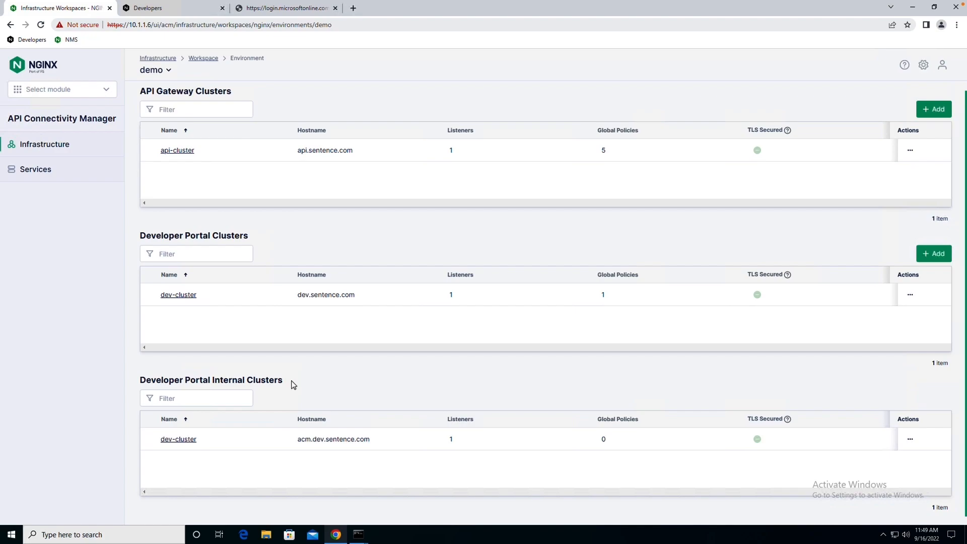
drag(291, 385, 141, 385)
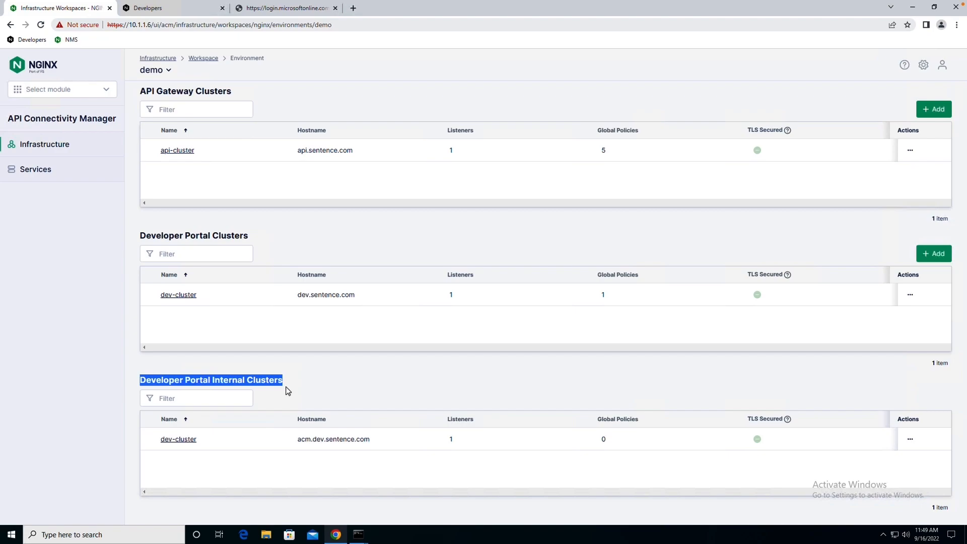
click(307, 407)
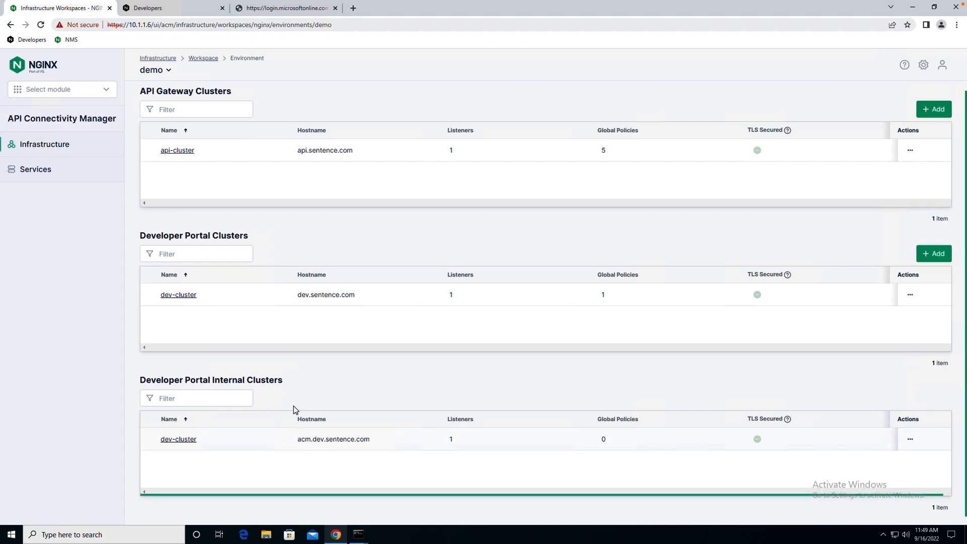
scroll(294, 409, up, 1)
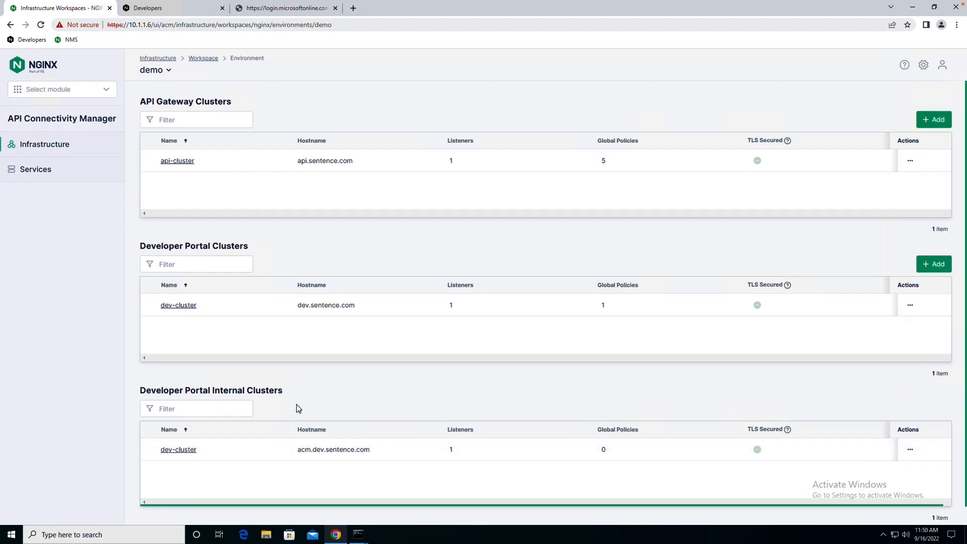
Step: Open api-cluster, review its applied policies, and open its global policies for management
click(179, 164)
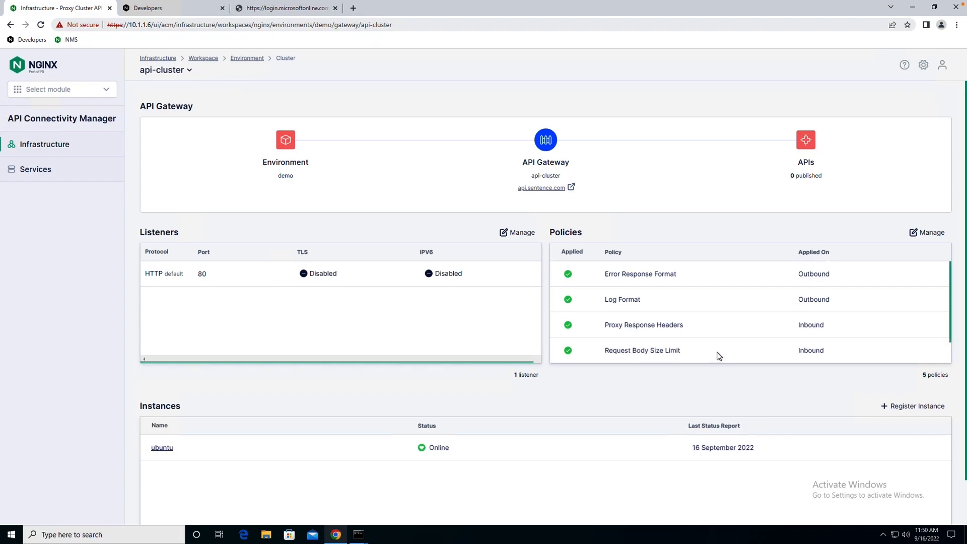
scroll(718, 356, down, 1)
scroll(719, 356, down, 1)
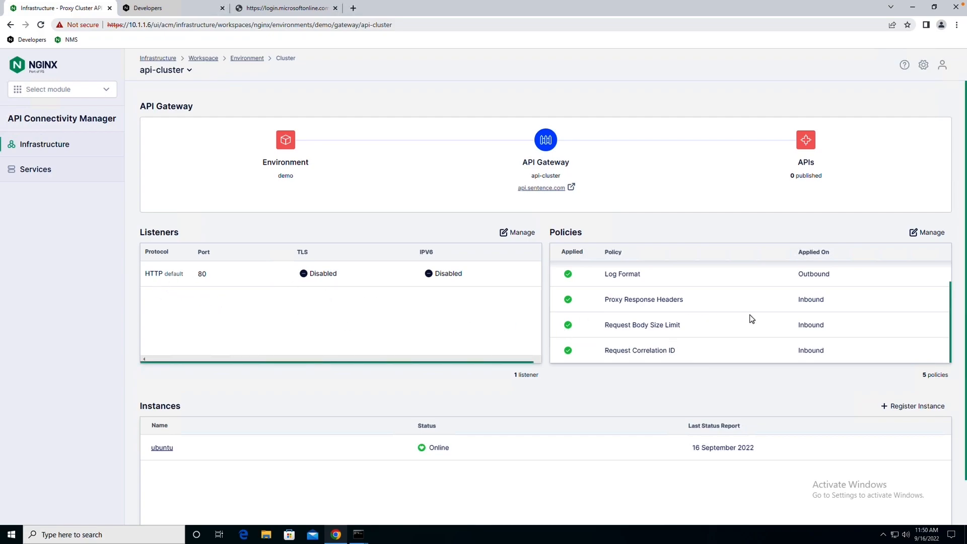
click(918, 235)
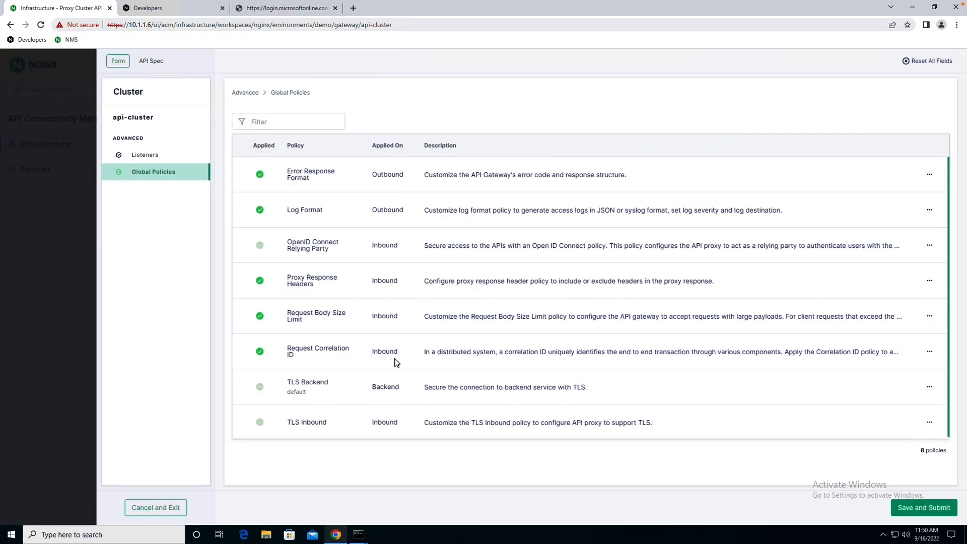
scroll(446, 381, down, 1)
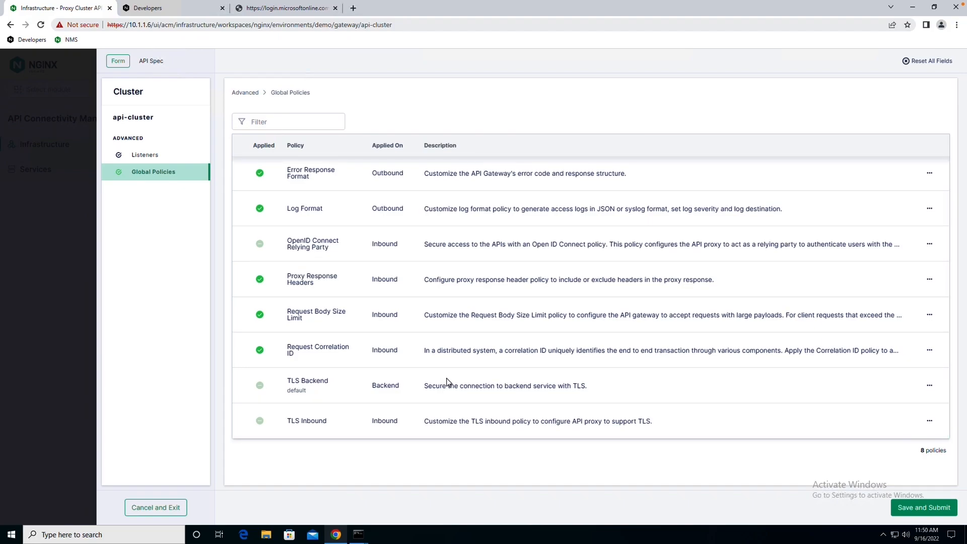
scroll(449, 382, up, 1)
scroll(446, 381, down, 1)
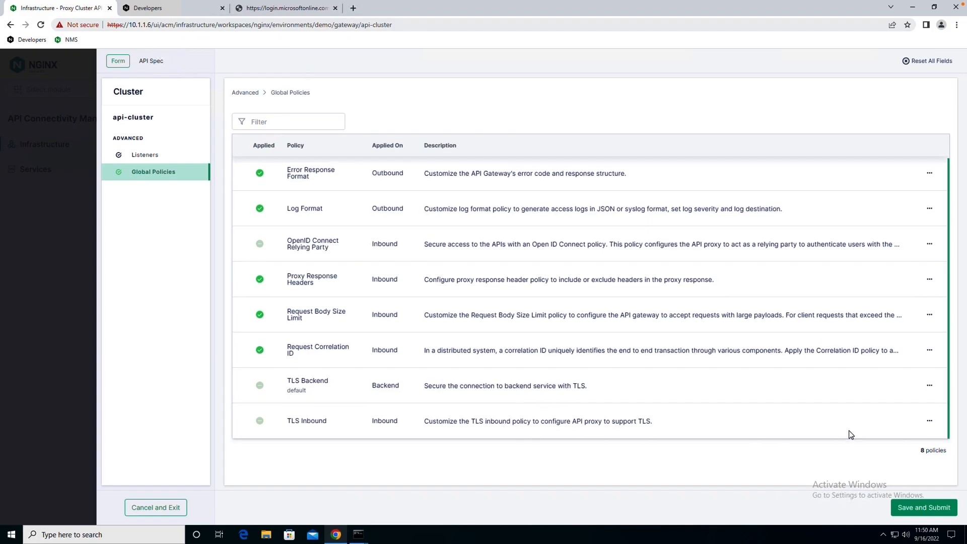
Step: Open the TLS Inbound policy for adding and upload hellfish.test.crt from the certs folder as the server certificate
click(929, 421)
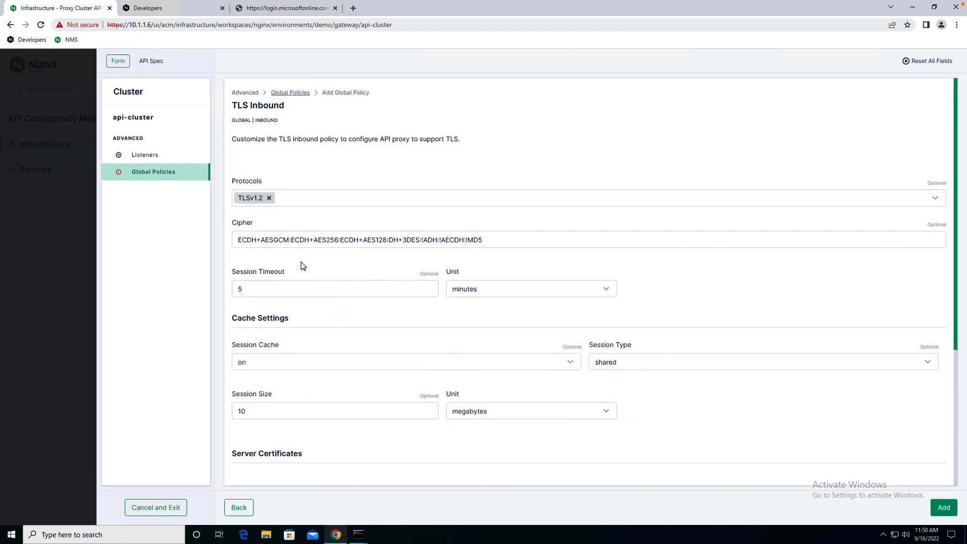
scroll(303, 265, down, 3)
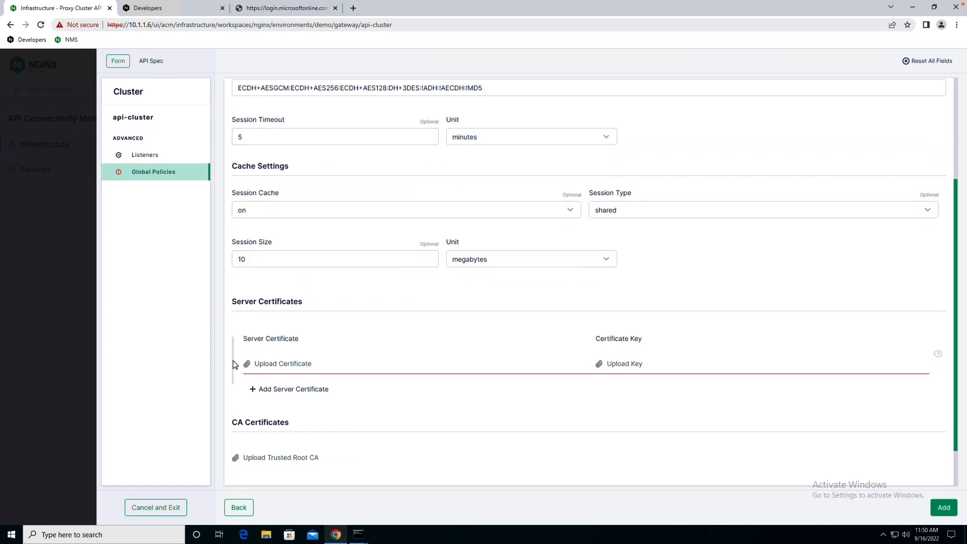
click(246, 367)
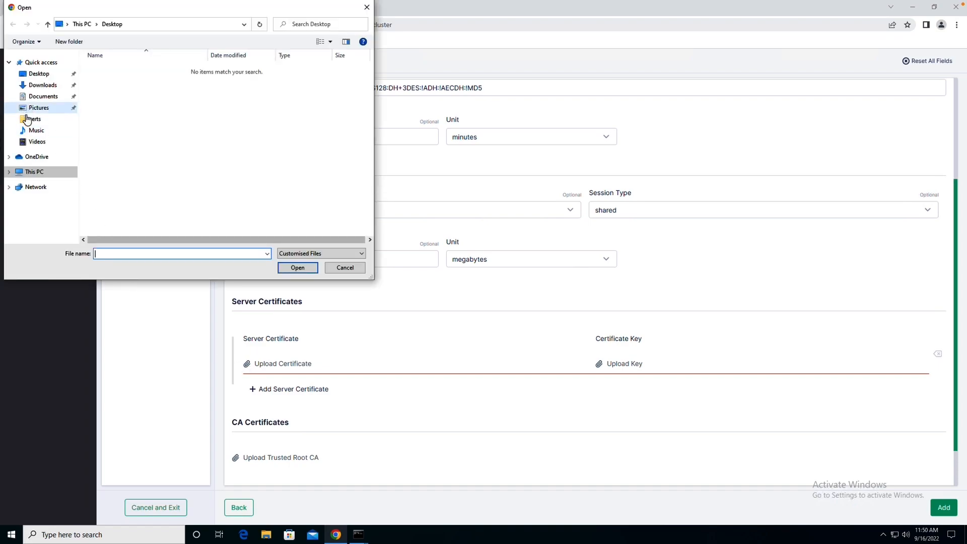
click(34, 120)
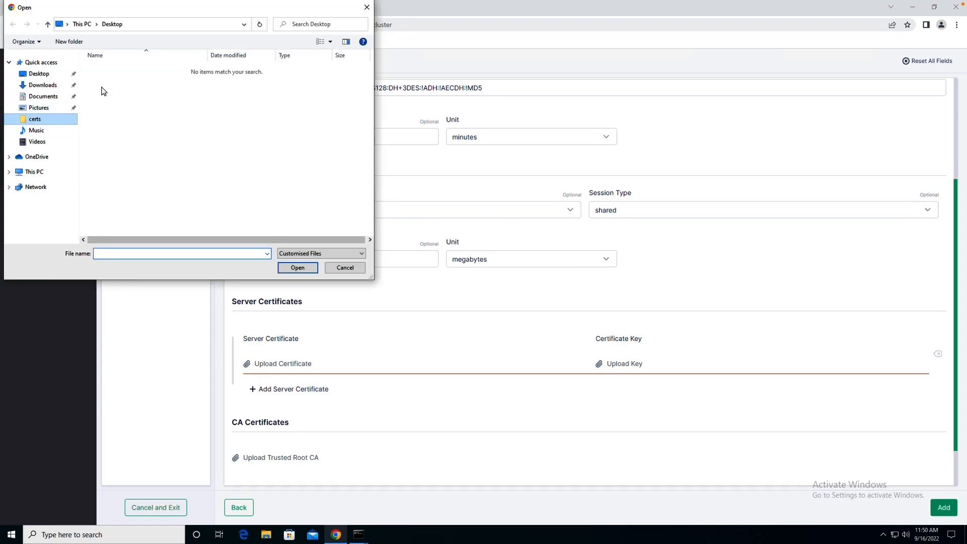
click(112, 69)
click(291, 270)
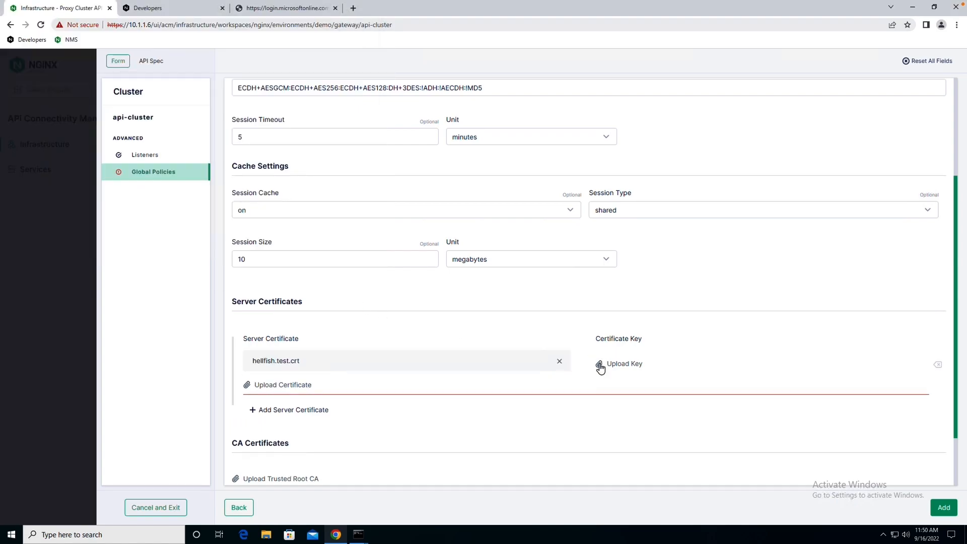
Step: Upload hellfish.test.key as the certificate key and add the TLS Inbound policy to api-cluster
click(603, 365)
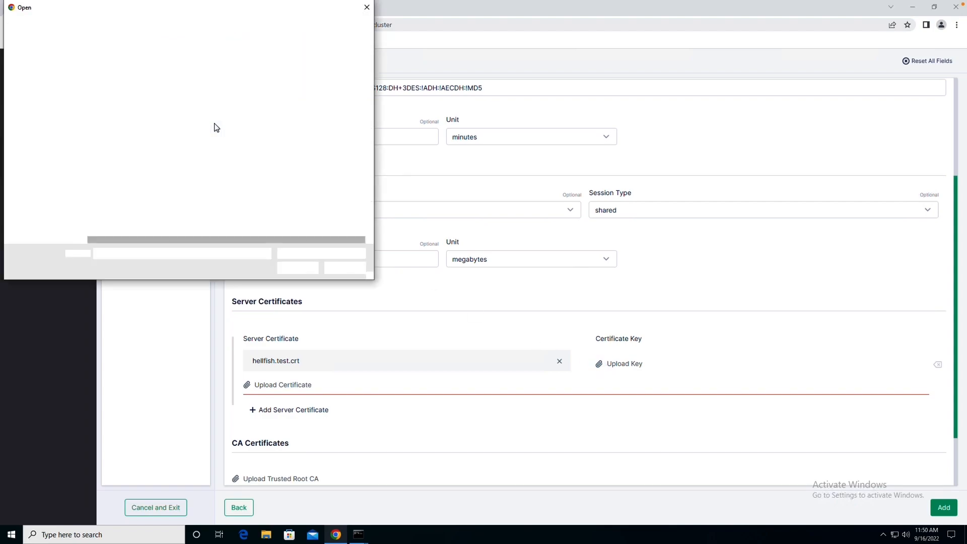
click(125, 81)
click(303, 268)
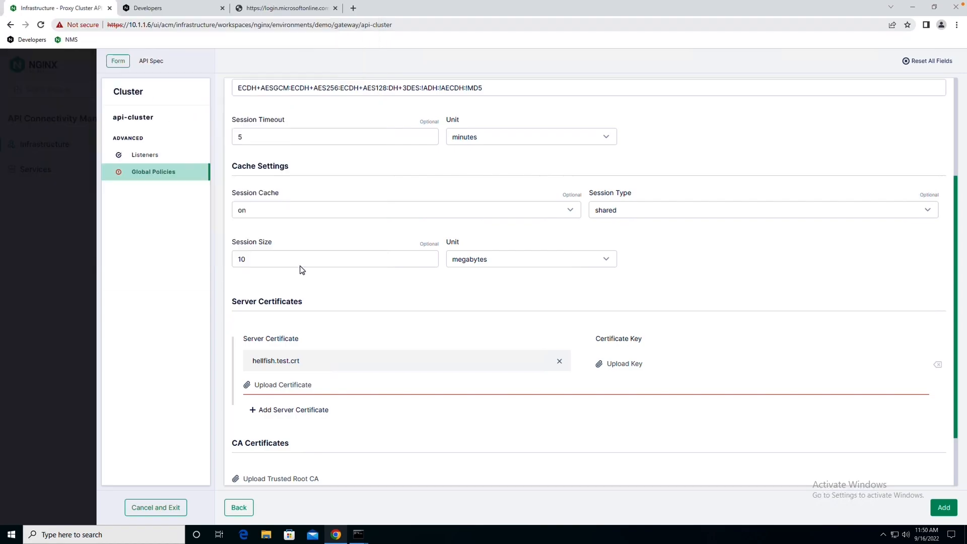
scroll(734, 391, down, 2)
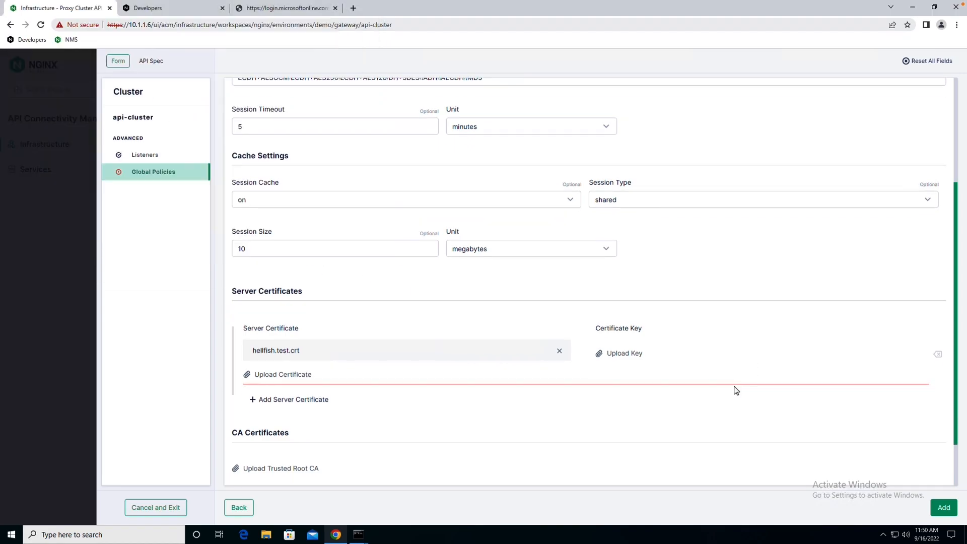
click(943, 509)
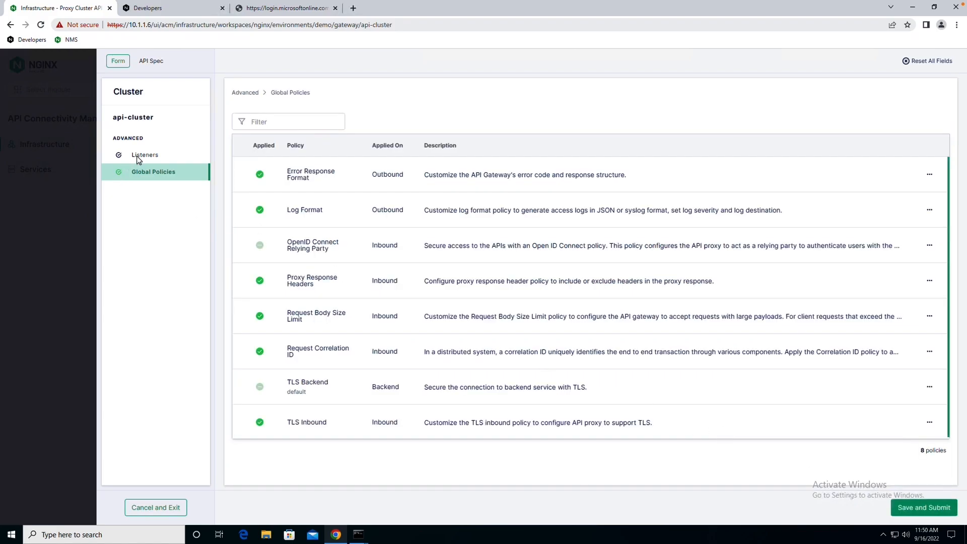
Step: Replace api-cluster's port 80 listener with an HTTP listener on port 443 with TLS enabled, and submit the configuration
click(139, 157)
click(257, 182)
click(498, 188)
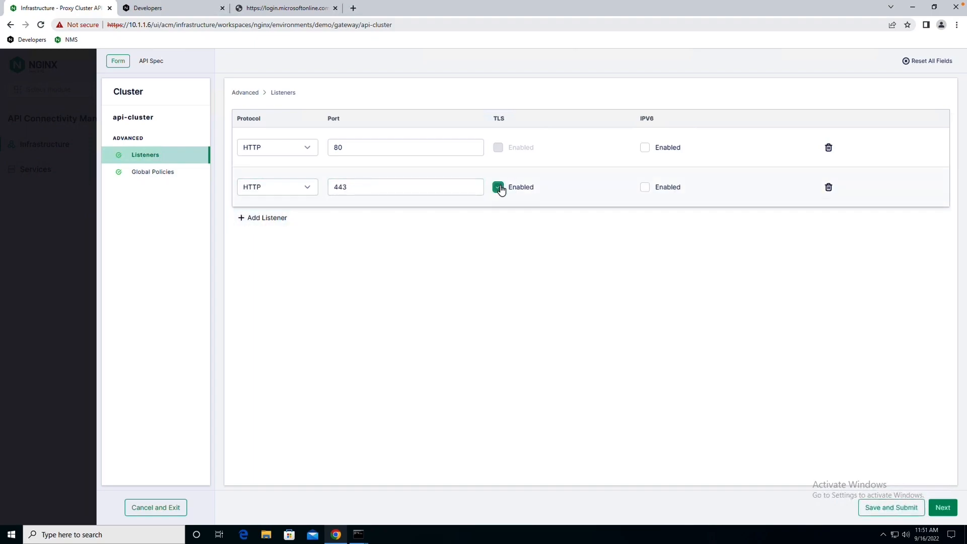
click(828, 148)
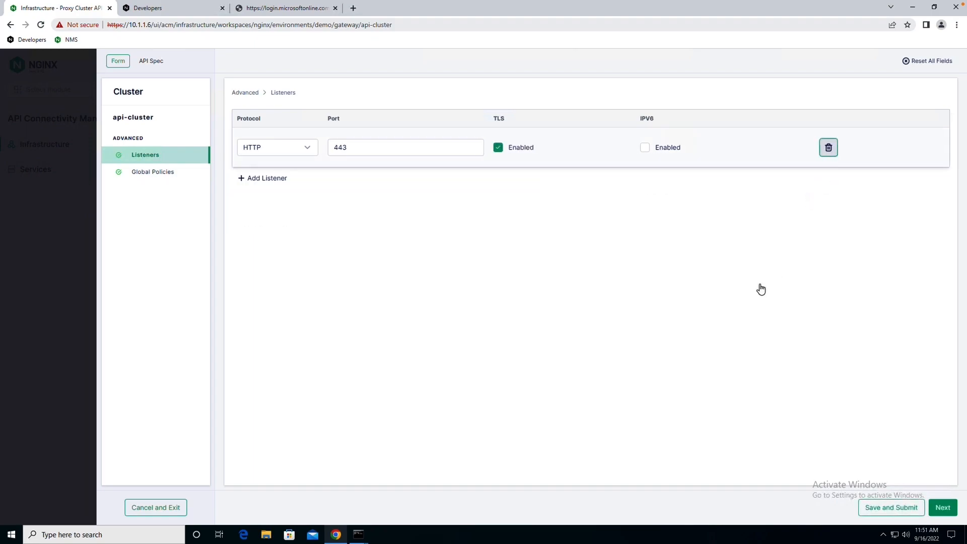
click(879, 505)
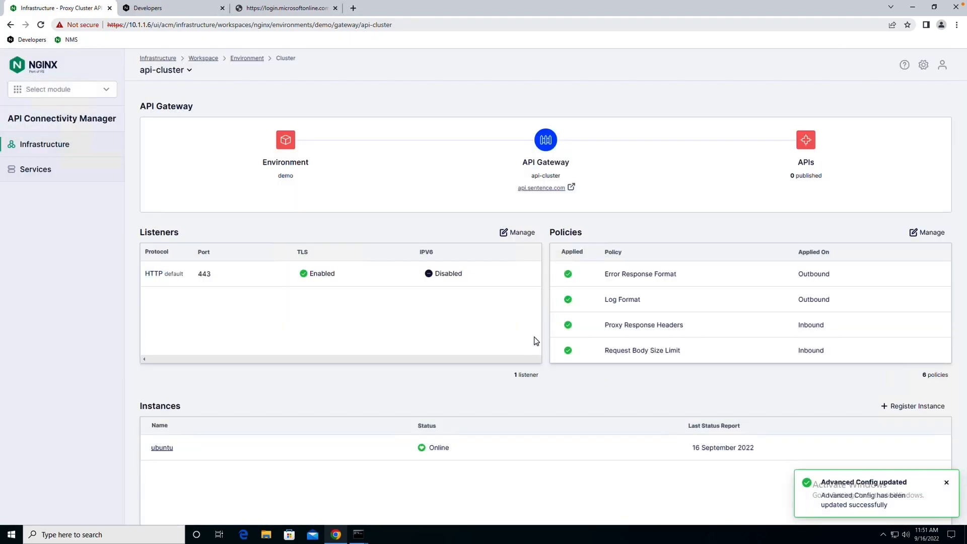
Step: Return to the demo environment, open dev-cluster under Developer Portal Clusters, and review its global policies and listeners
click(242, 59)
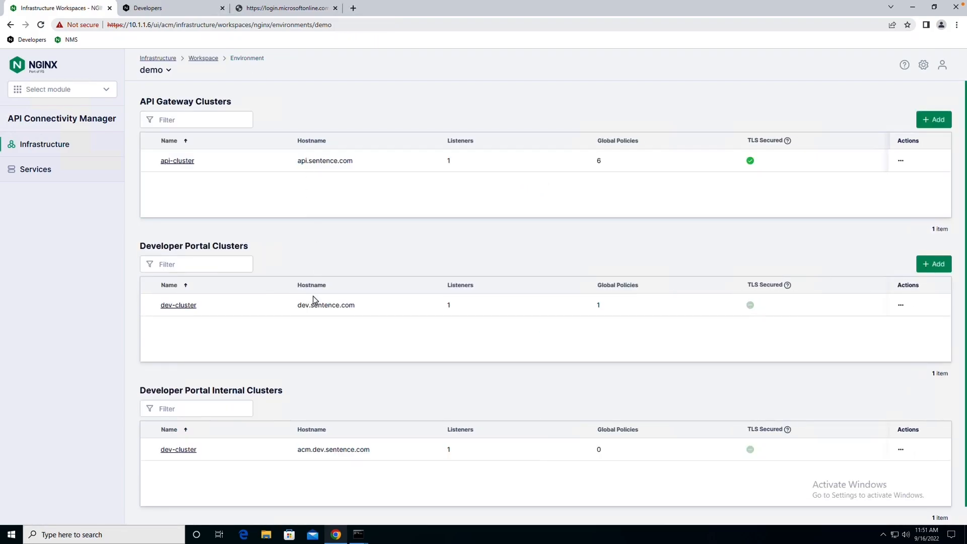
click(178, 306)
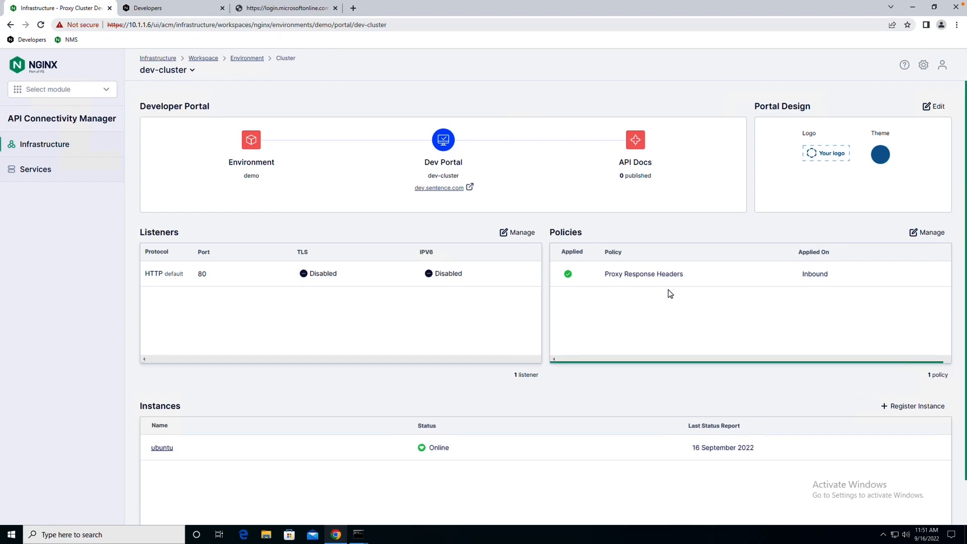
click(915, 233)
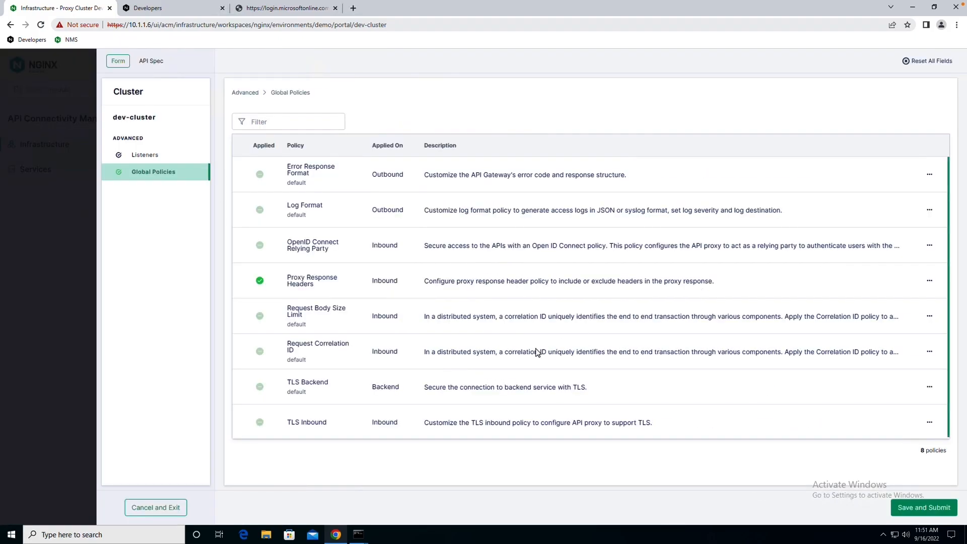
scroll(538, 353, down, 1)
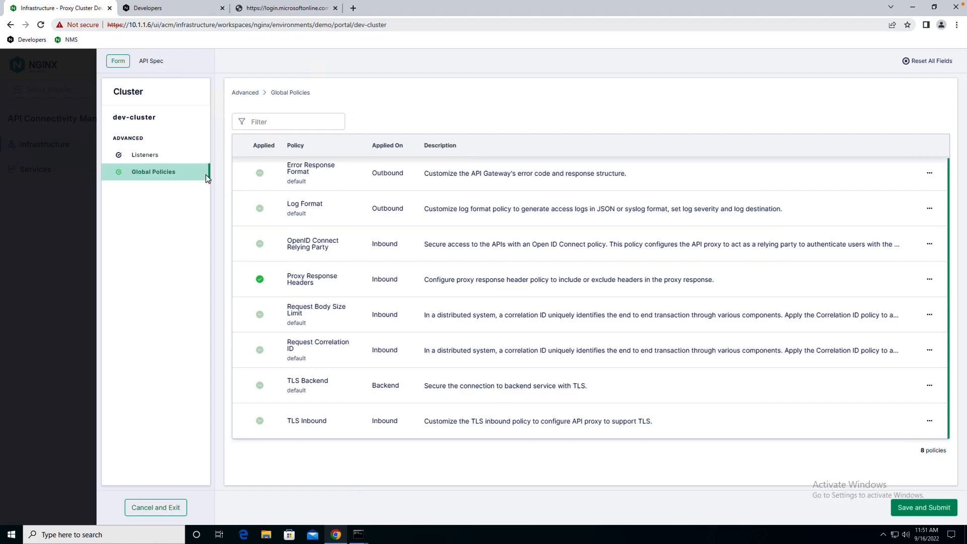
click(146, 155)
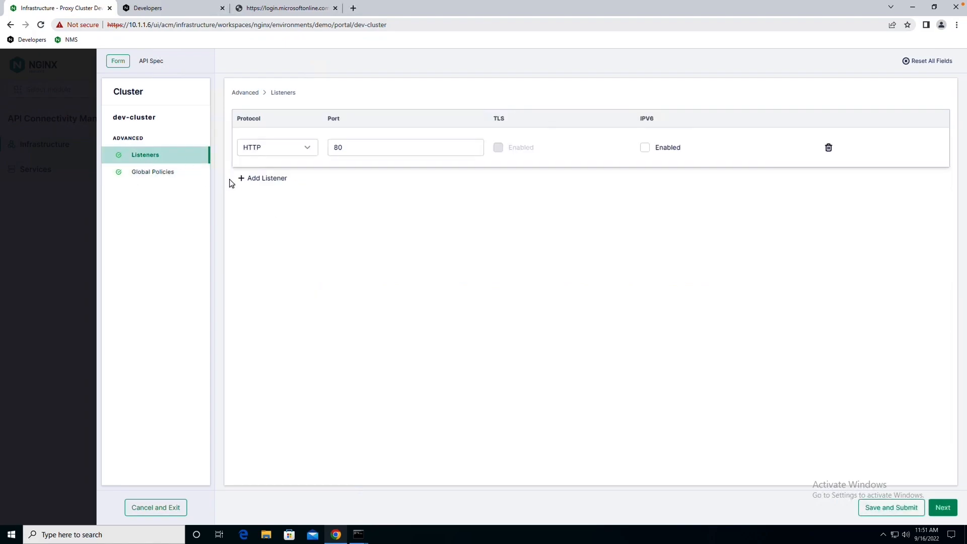
click(157, 176)
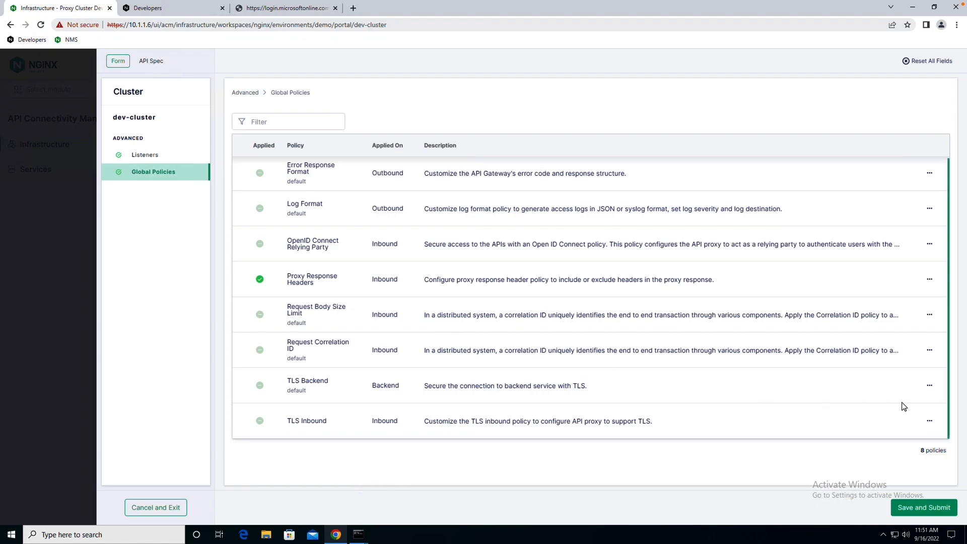
Step: Open dev-cluster's TLS Inbound policy for adding and upload hellfish.test.crt as the server certificate
click(928, 425)
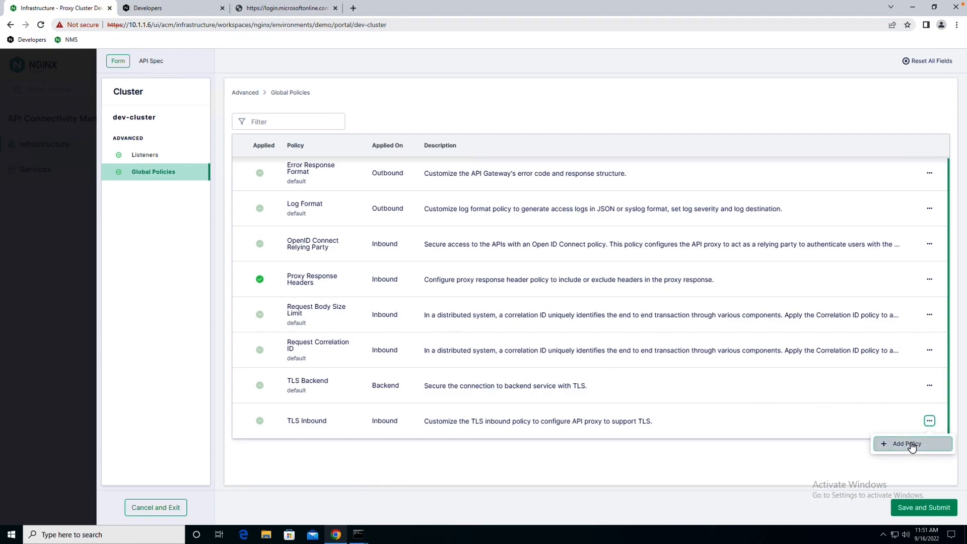
click(911, 446)
scroll(431, 361, down, 3)
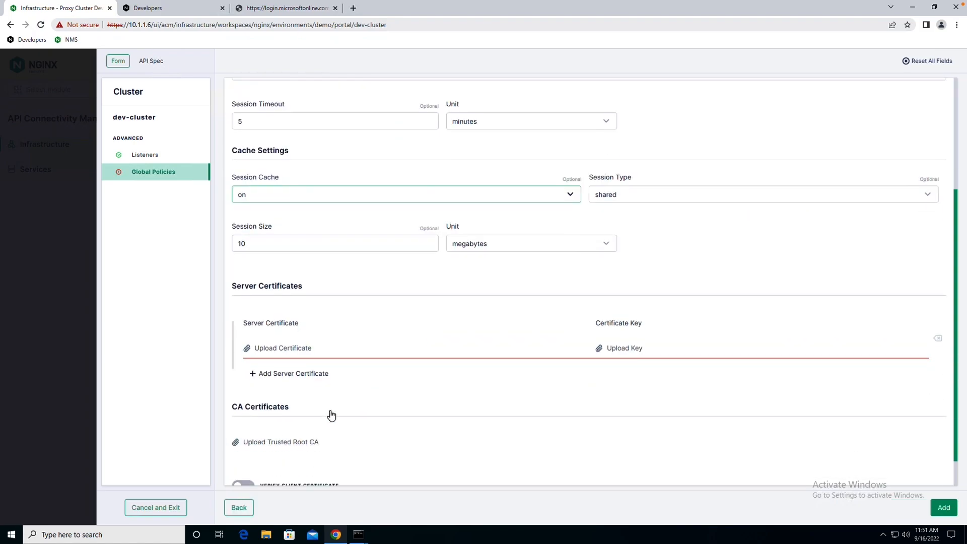
click(247, 353)
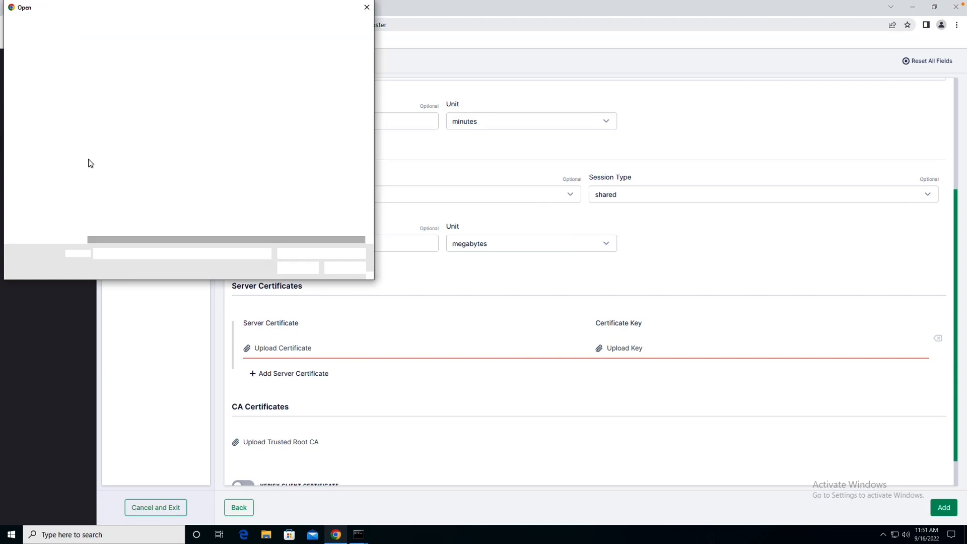
click(111, 69)
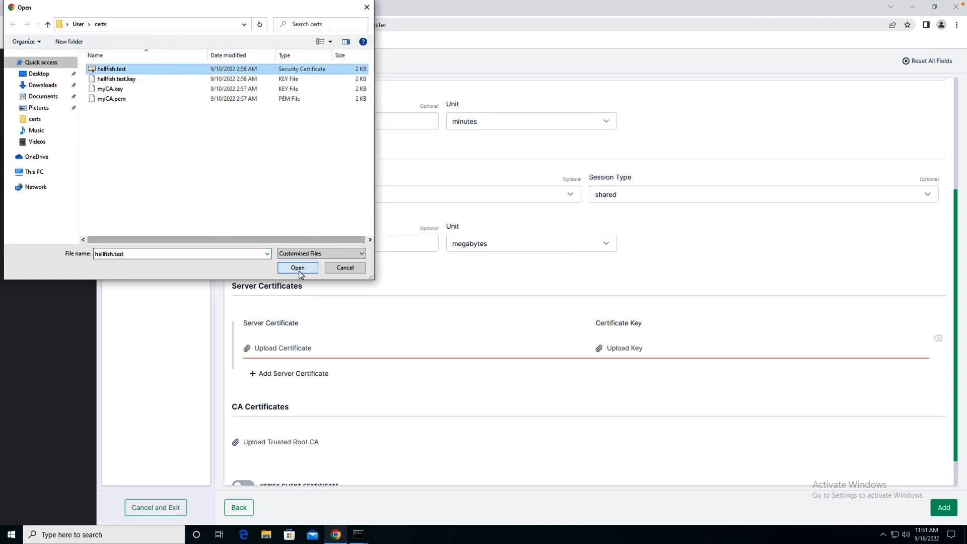
click(298, 268)
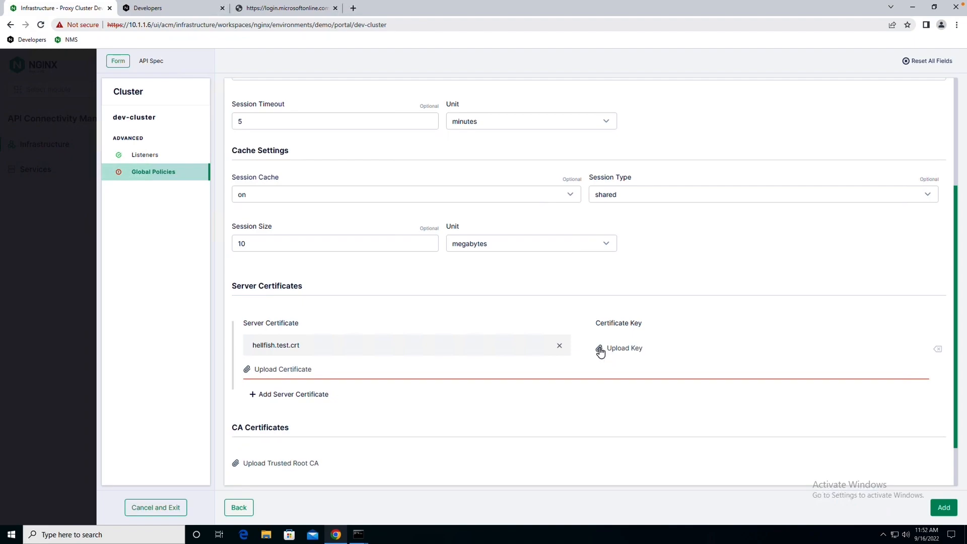
Step: Upload hellfish.test.key as the certificate key and add the TLS Inbound policy to dev-cluster
click(597, 351)
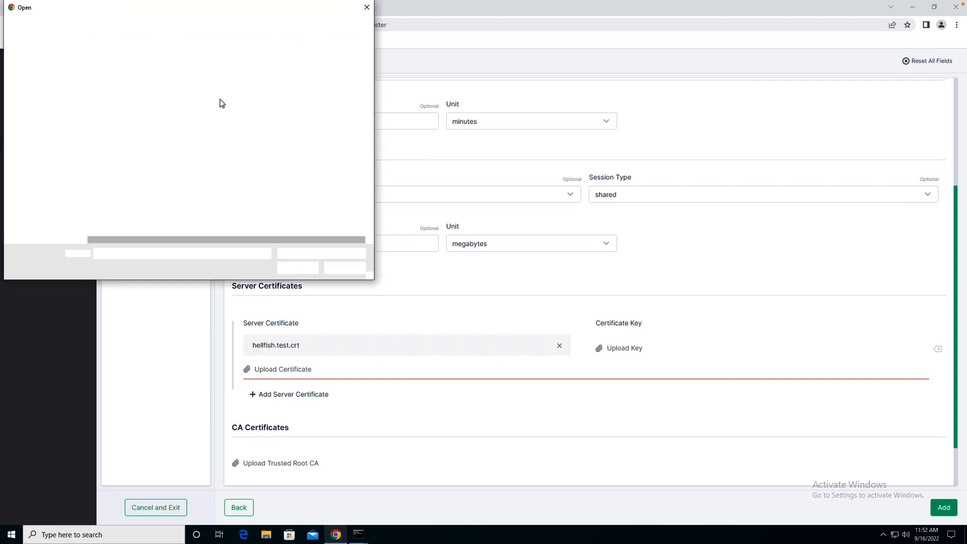
click(120, 79)
click(298, 269)
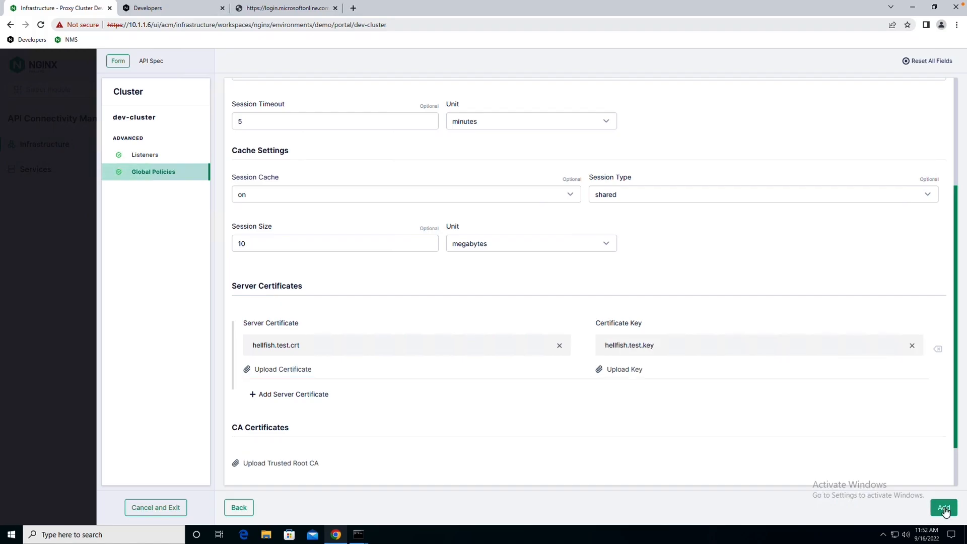
click(943, 507)
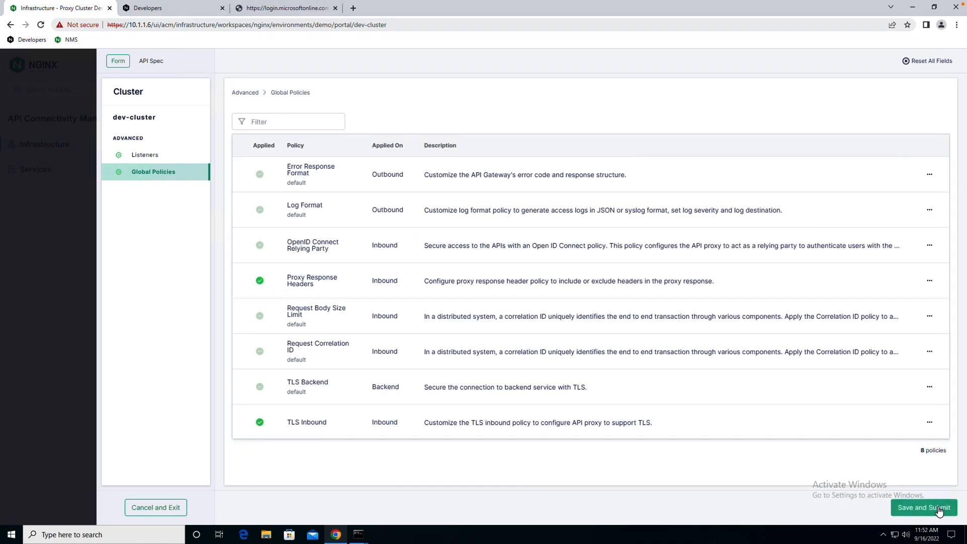
Step: Add an HTTP listener on port 443 with TLS enabled to dev-cluster, keeping port 80, and submit the configuration
click(150, 155)
click(266, 182)
click(498, 188)
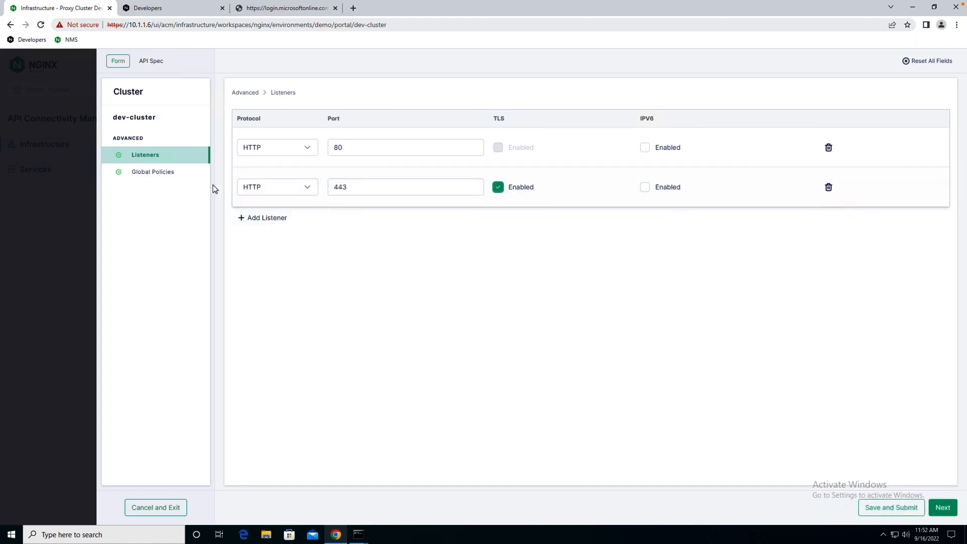
click(171, 173)
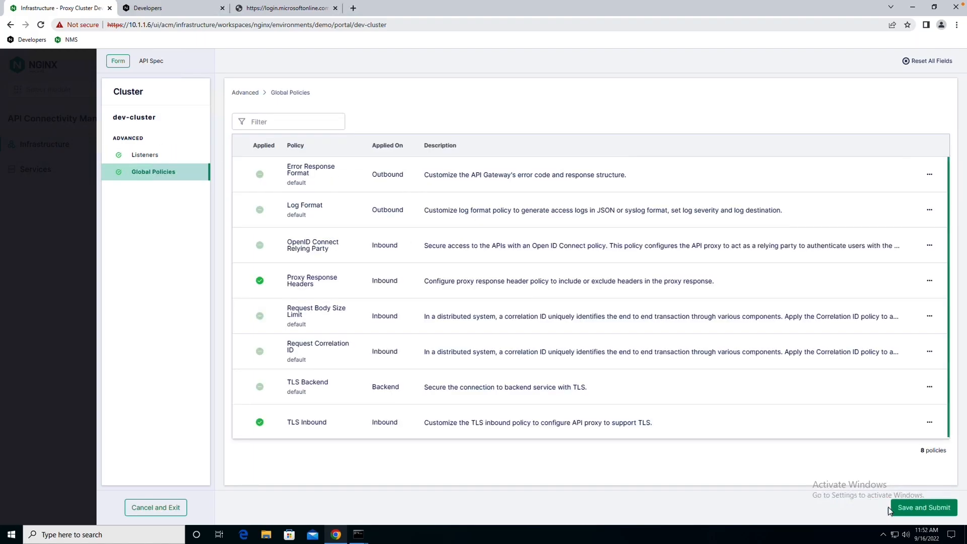
click(896, 508)
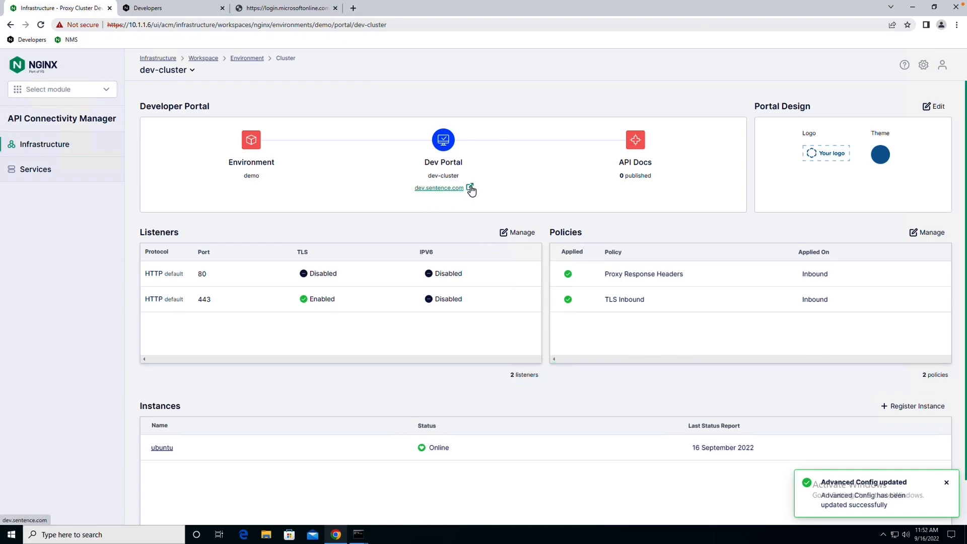
Step: Close the old Developers page, open the dev.sentence.com portal from dev-cluster, and review its homepage, Get Started documentation and All APIs page
click(222, 9)
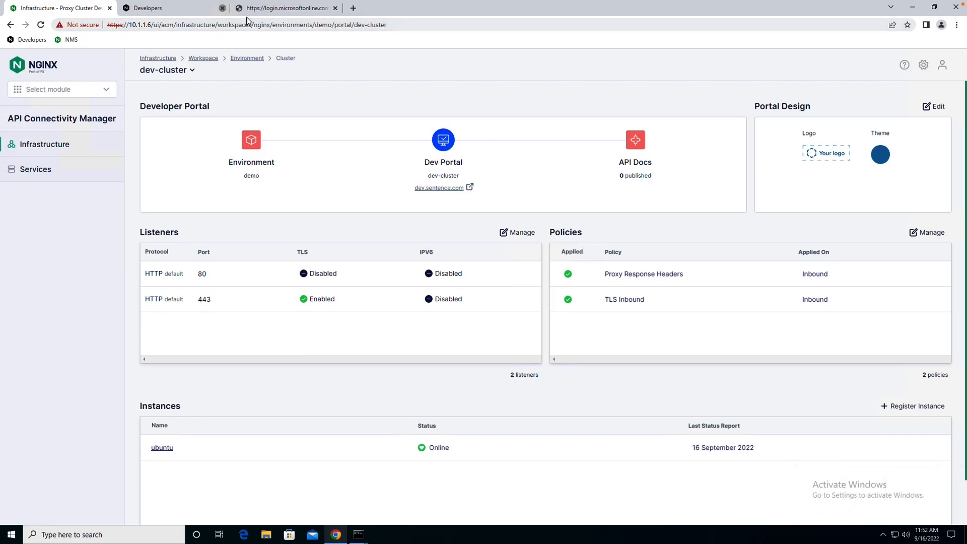
click(470, 189)
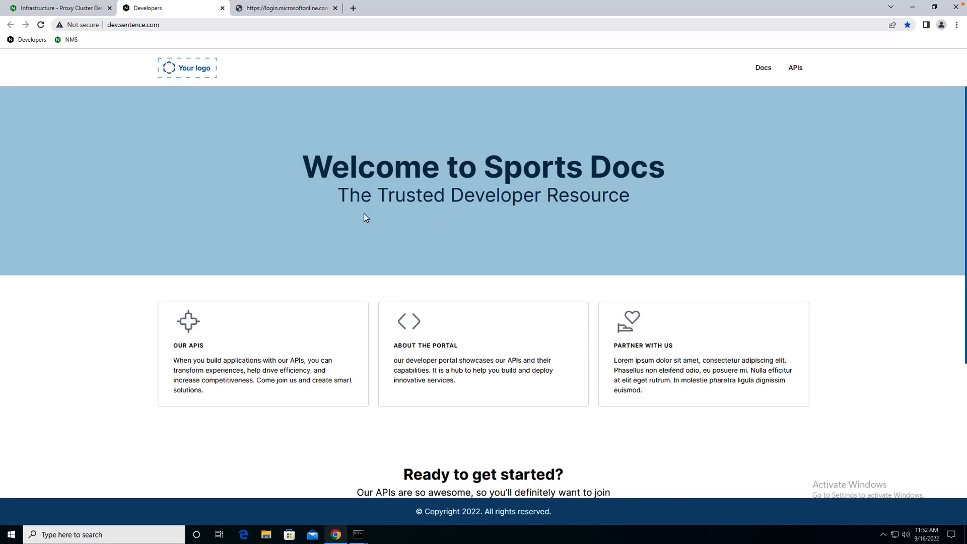
scroll(365, 218, down, 1)
scroll(365, 218, down, 3)
scroll(368, 216, up, 2)
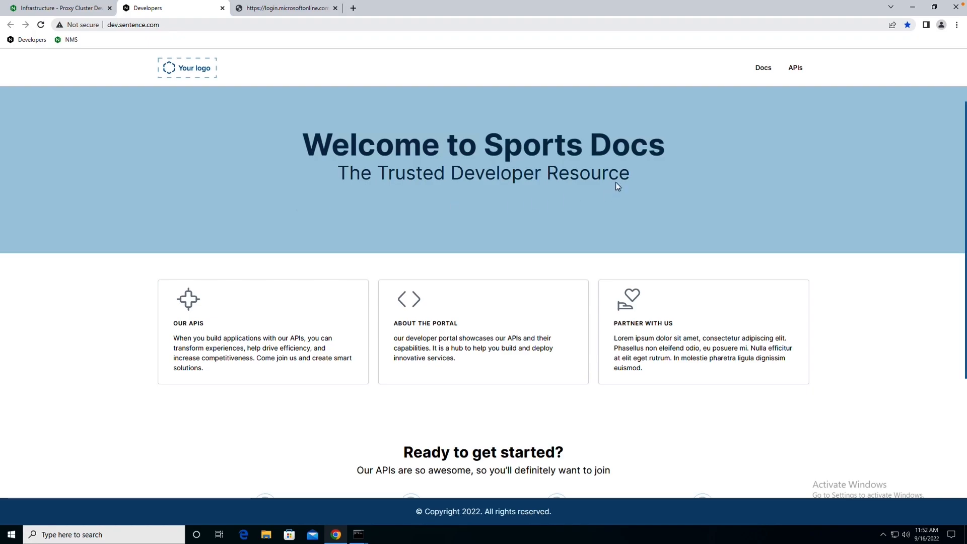
click(763, 69)
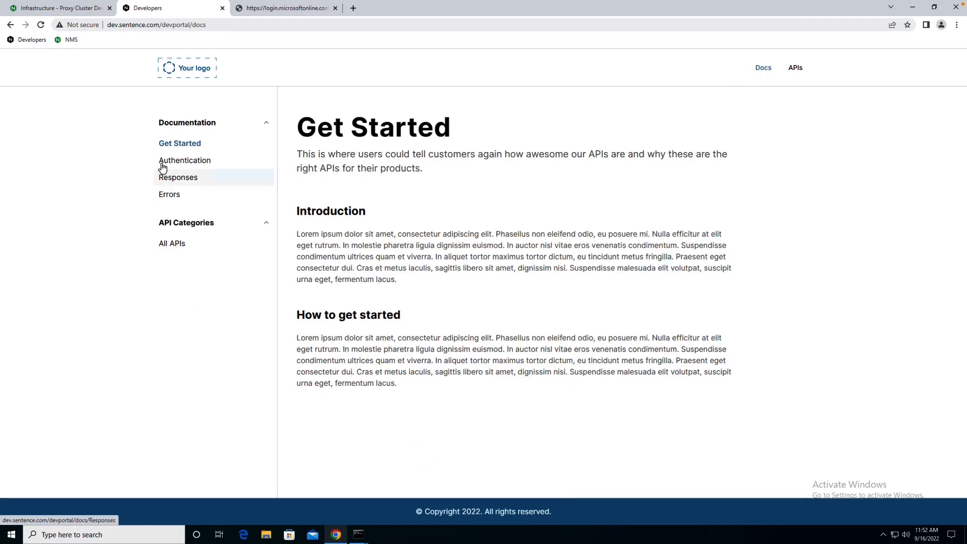
click(179, 243)
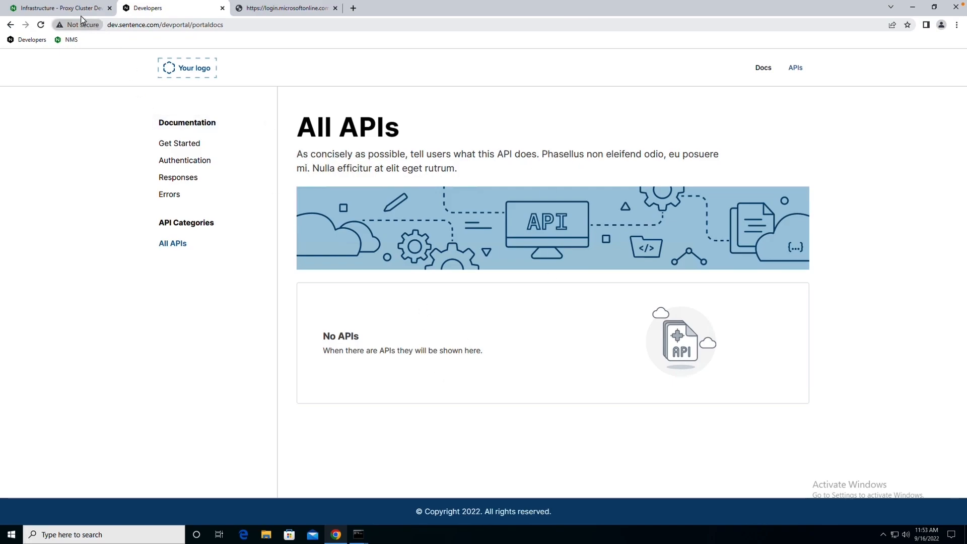
Step: Open dev-cluster's portal design for editing, review the Homepage and Documentation settings, and save and publish the portal
mouse_move(69, 7)
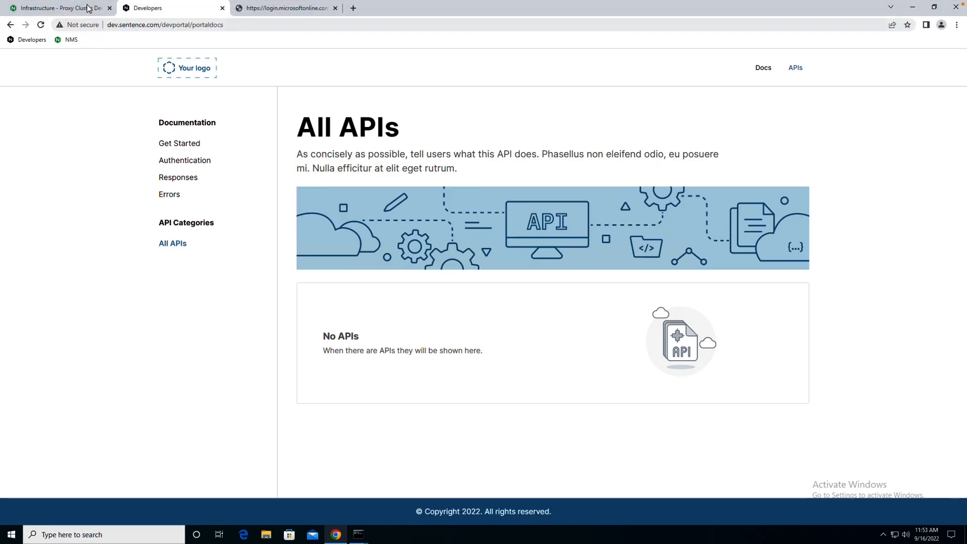
key(ctrl+shift+Tab)
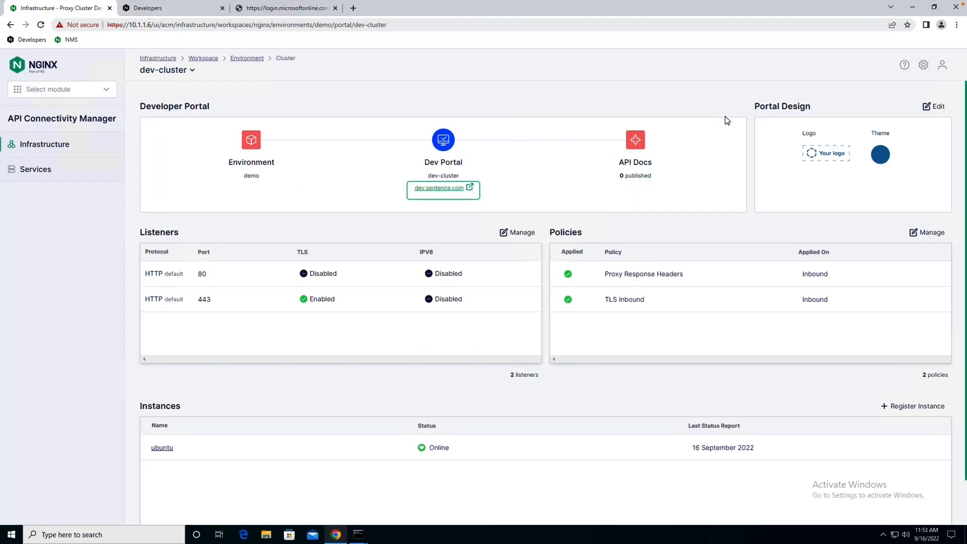
click(926, 106)
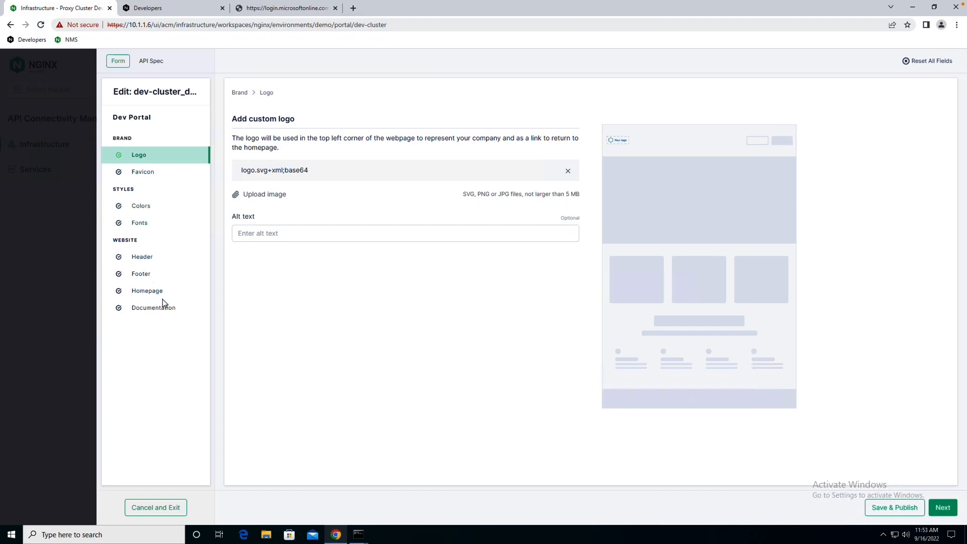
click(150, 292)
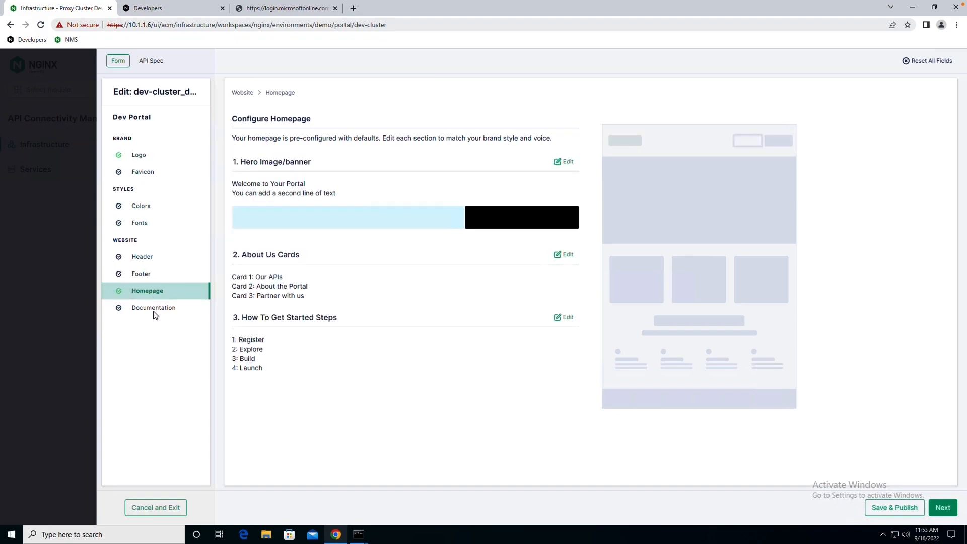
click(159, 309)
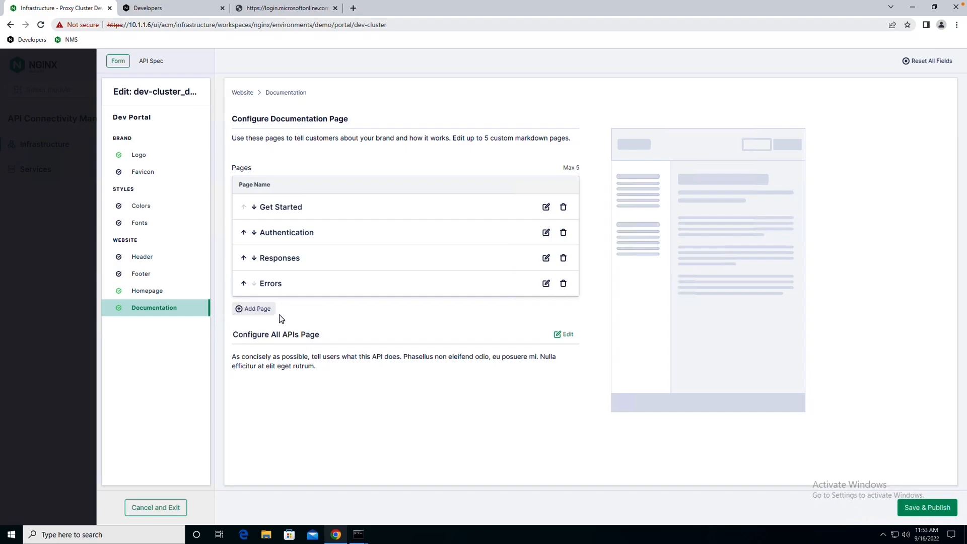
click(909, 508)
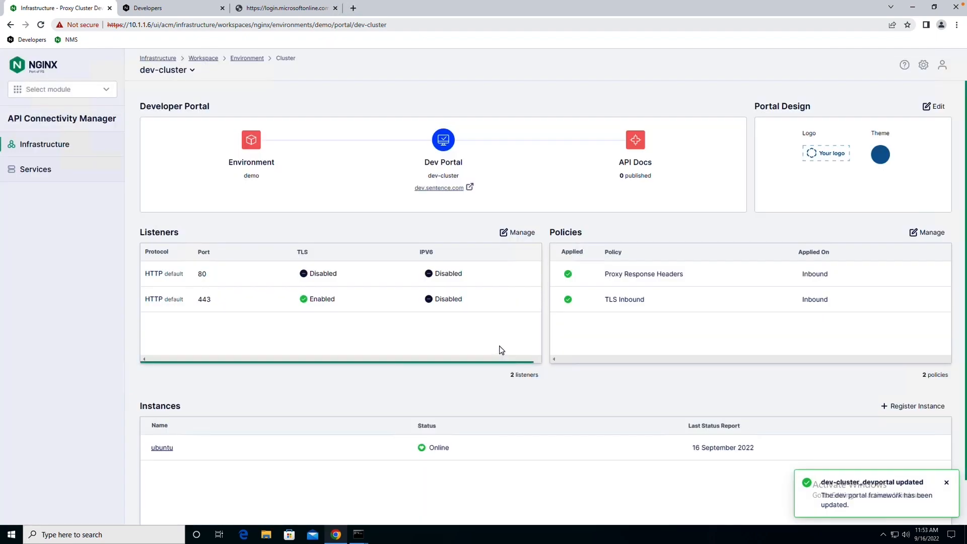
scroll(501, 349, down, 1)
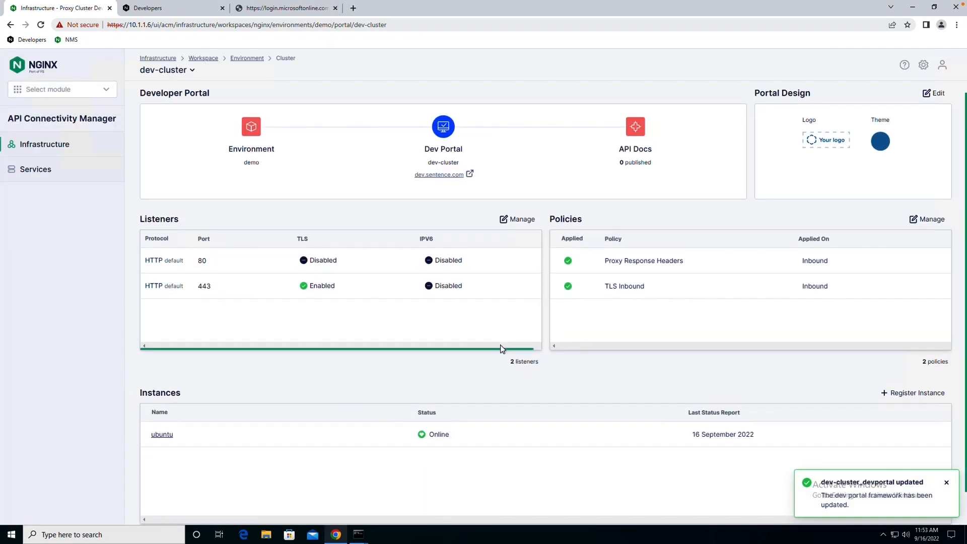
scroll(499, 346, up, 1)
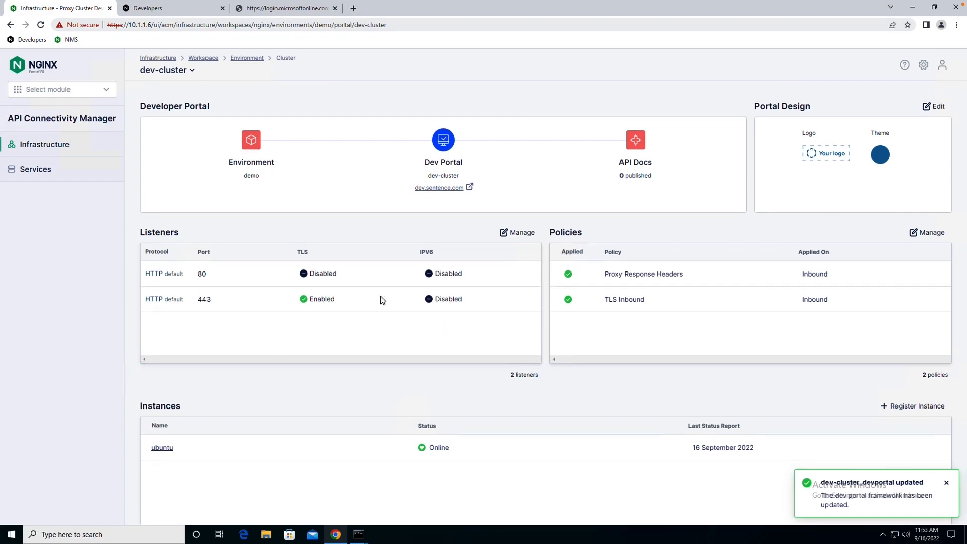
Step: Create a service workspace named nginx and return to the list of service workspaces
click(40, 172)
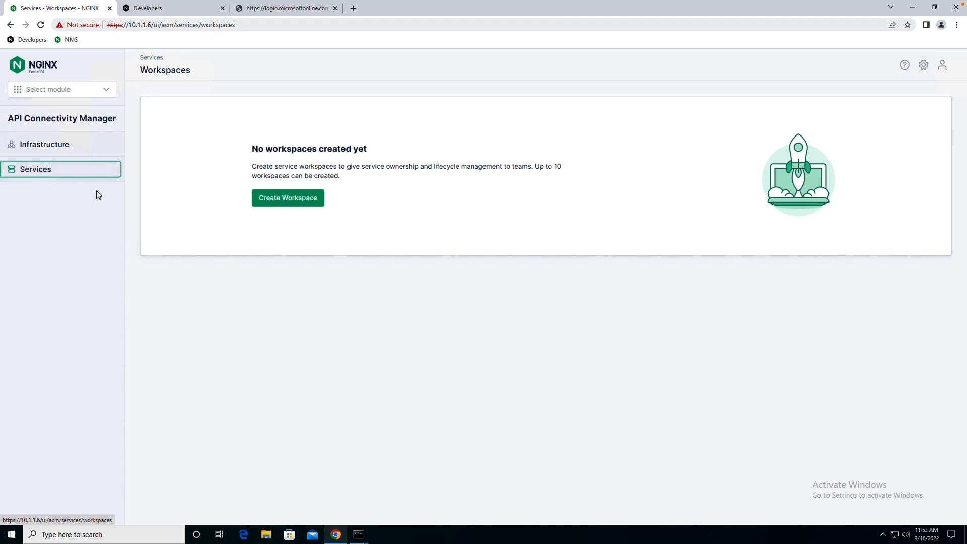
click(287, 202)
click(723, 120)
text(nginx)
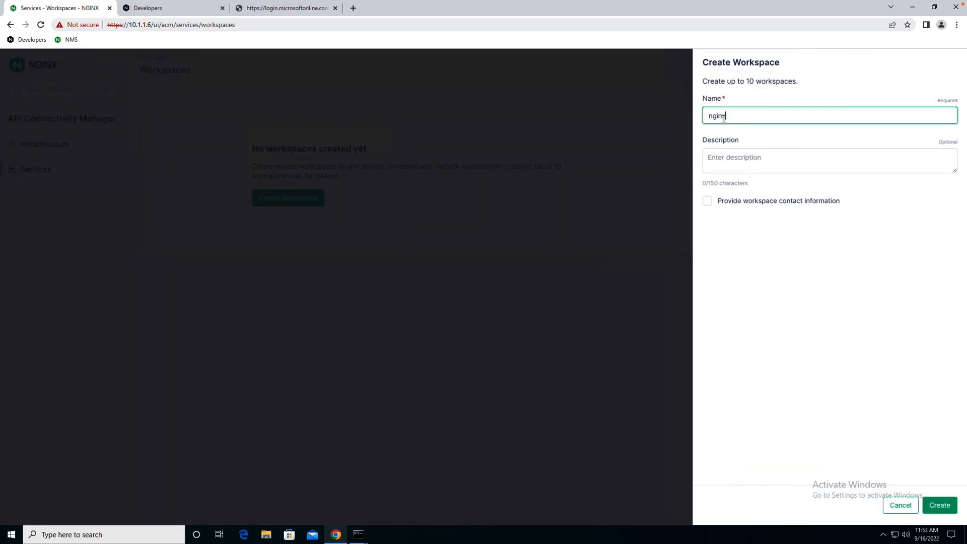
click(947, 507)
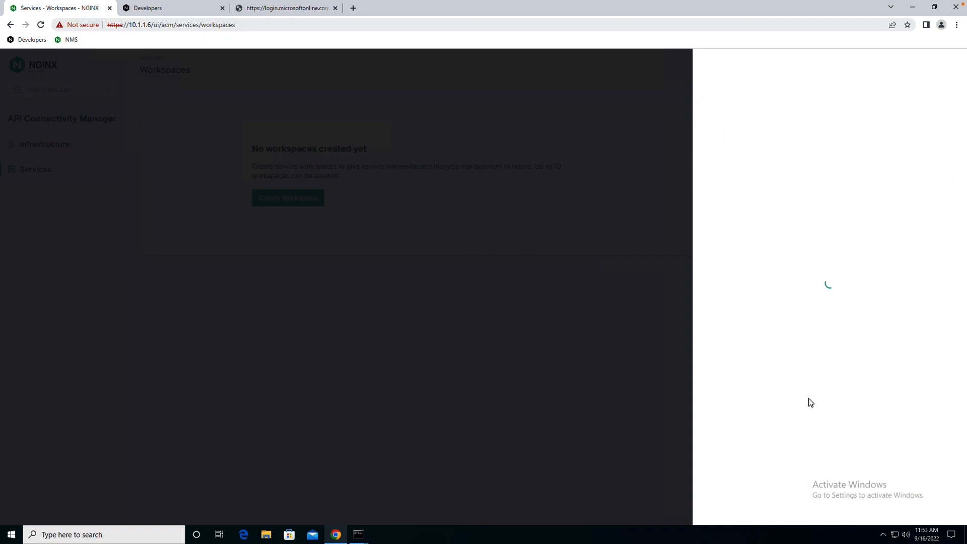
click(820, 338)
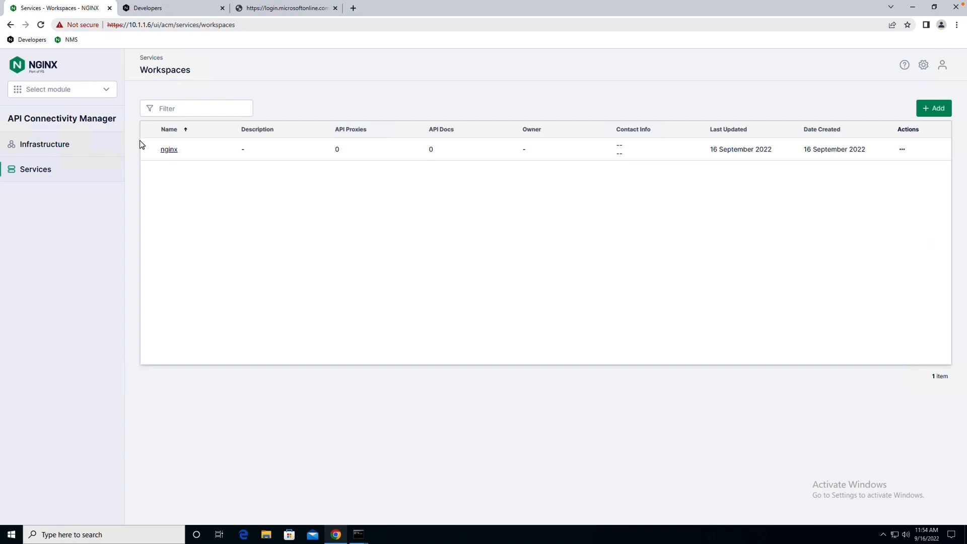
Step: Add the sentence-v1.yaml spec from the Desktop as an API doc in the nginx service workspace
click(170, 150)
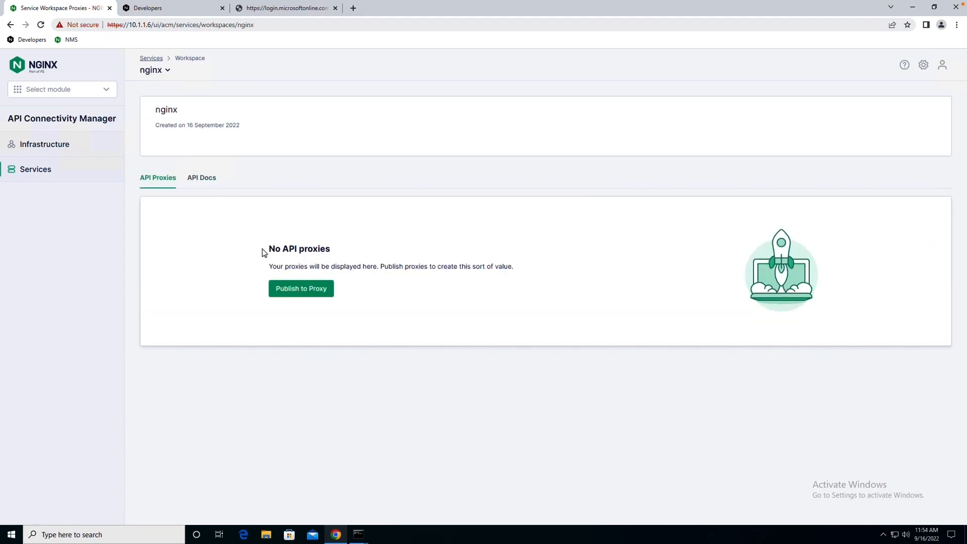
click(202, 183)
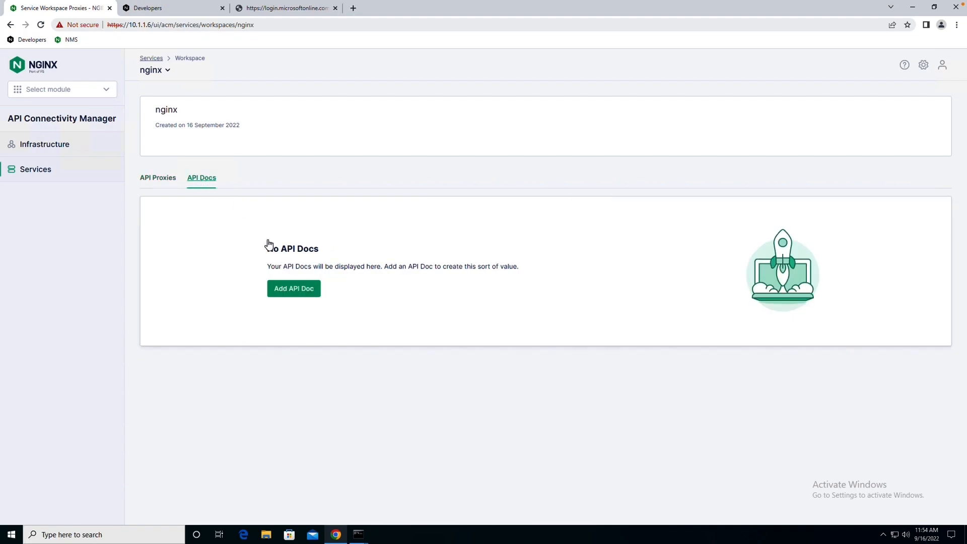
click(299, 290)
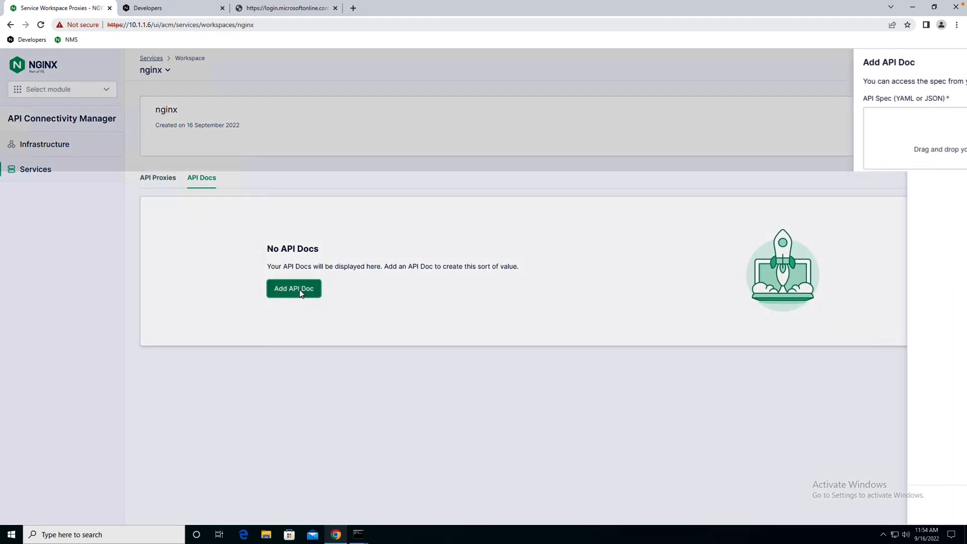
click(855, 153)
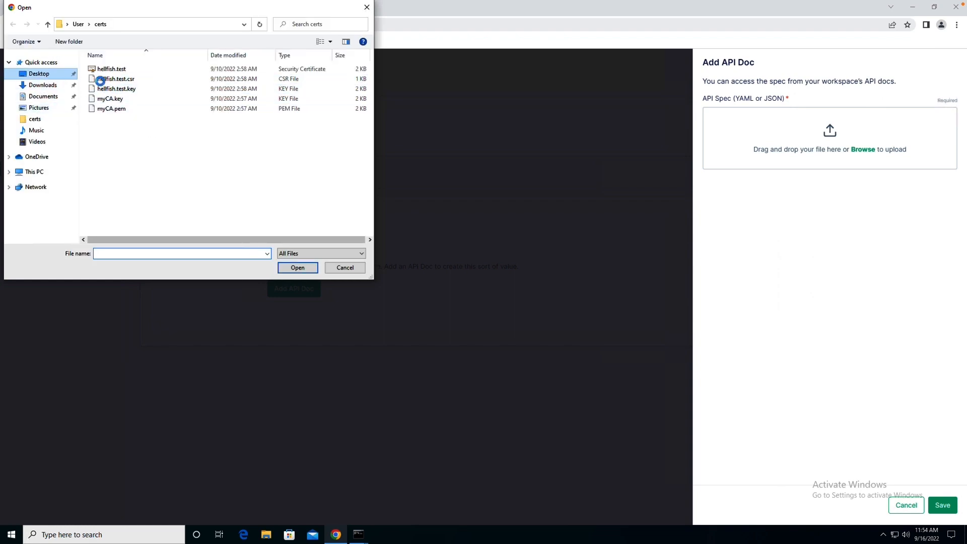
click(122, 89)
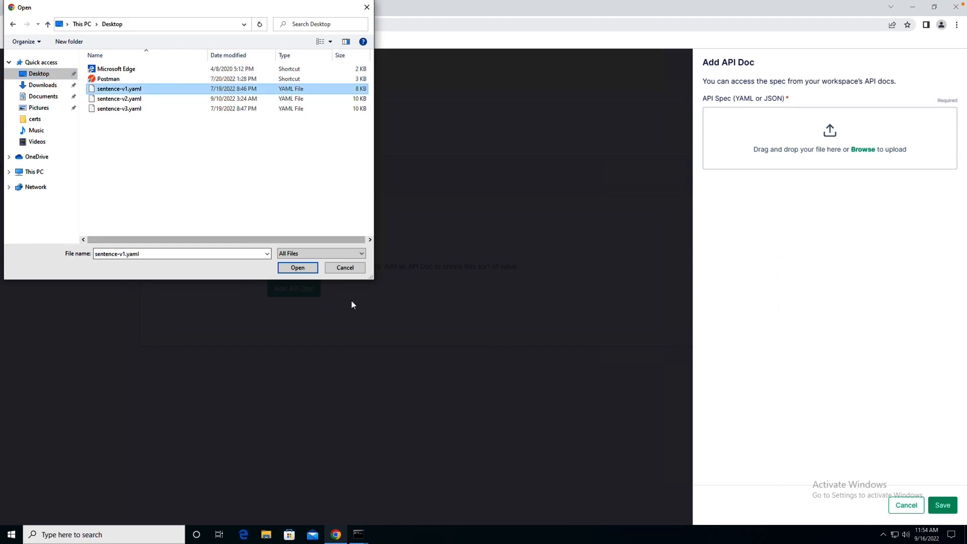
click(298, 268)
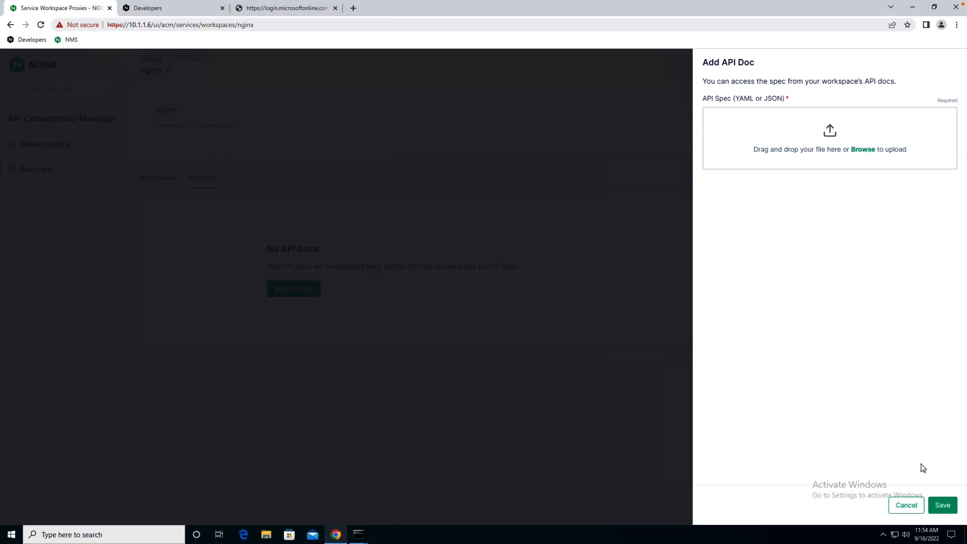
click(941, 509)
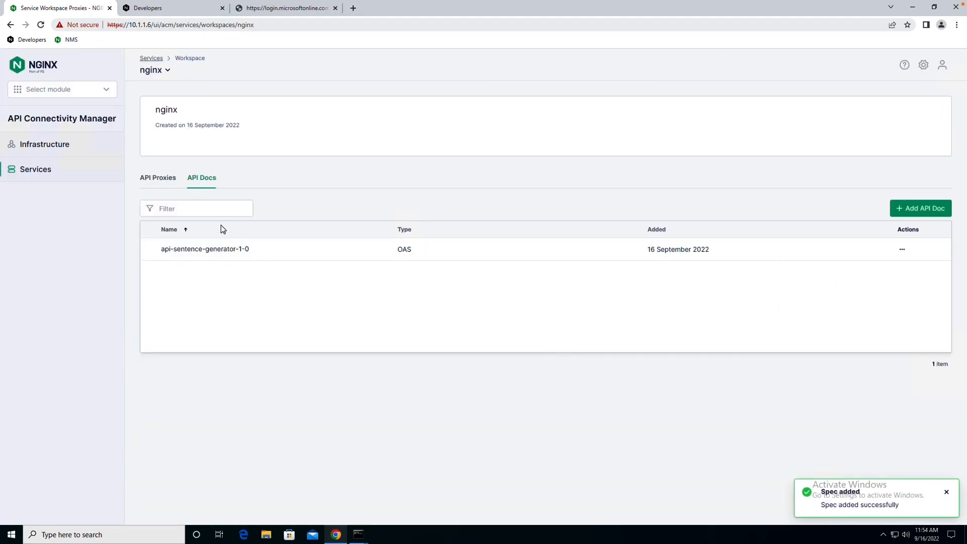
Step: Start publishing an API proxy in the nginx workspace with backend service sentence-svc and service target hostname 10.1.20.7
click(151, 179)
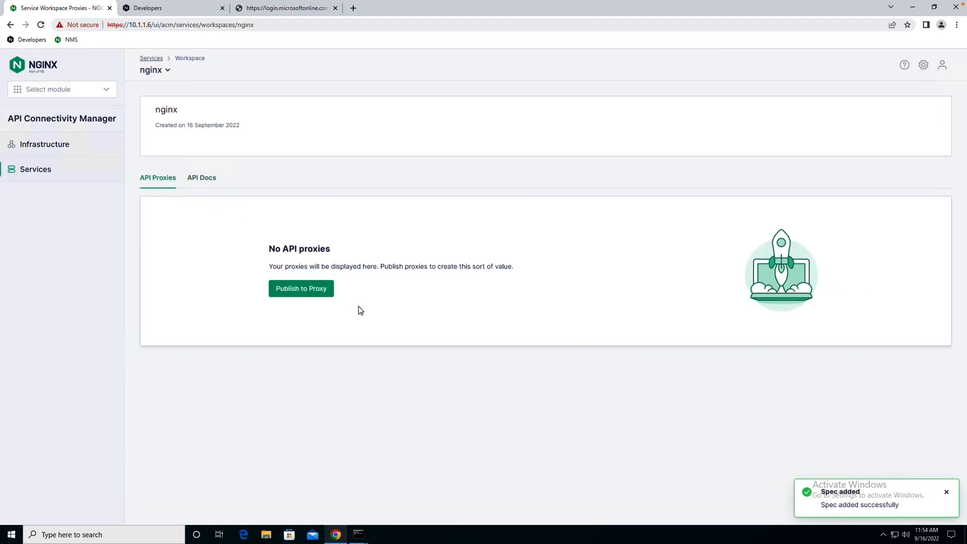
click(309, 296)
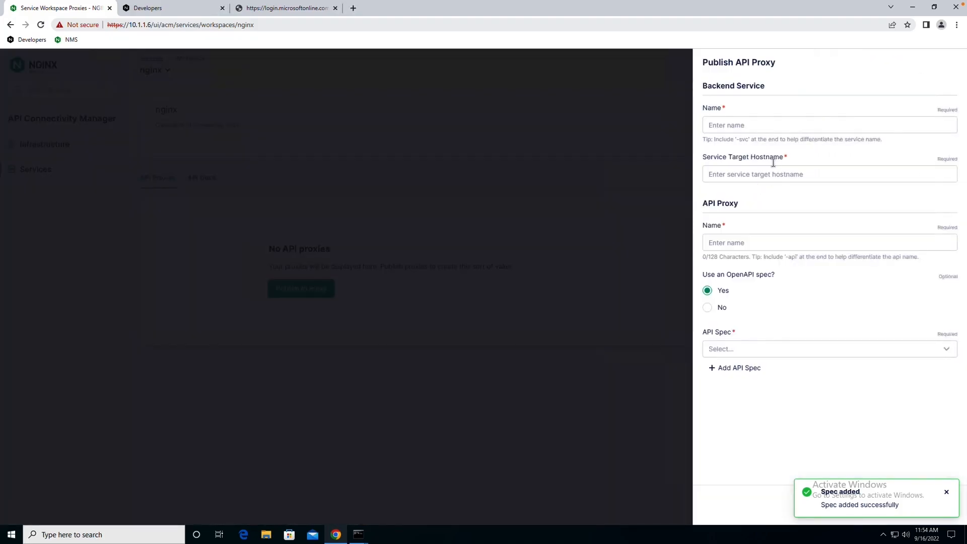
click(718, 127)
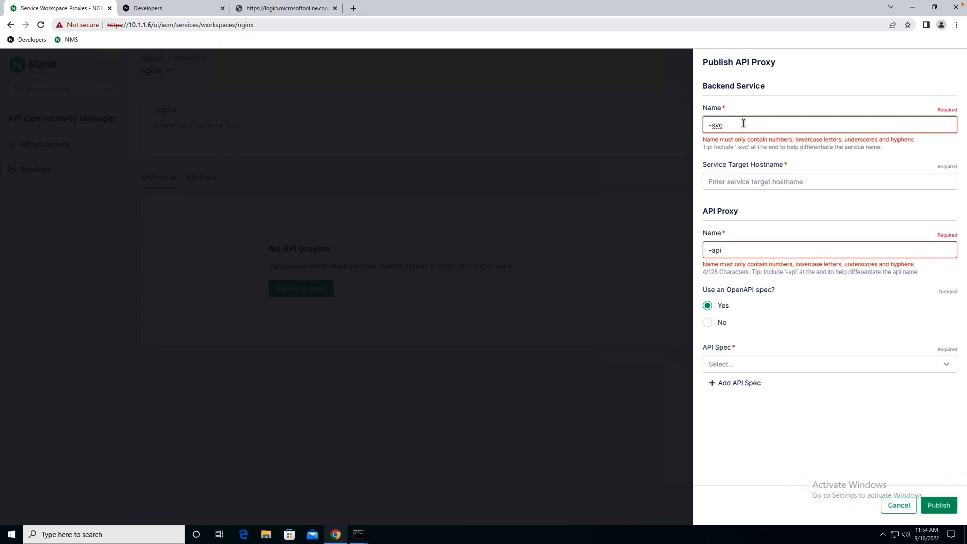
text(sentence)
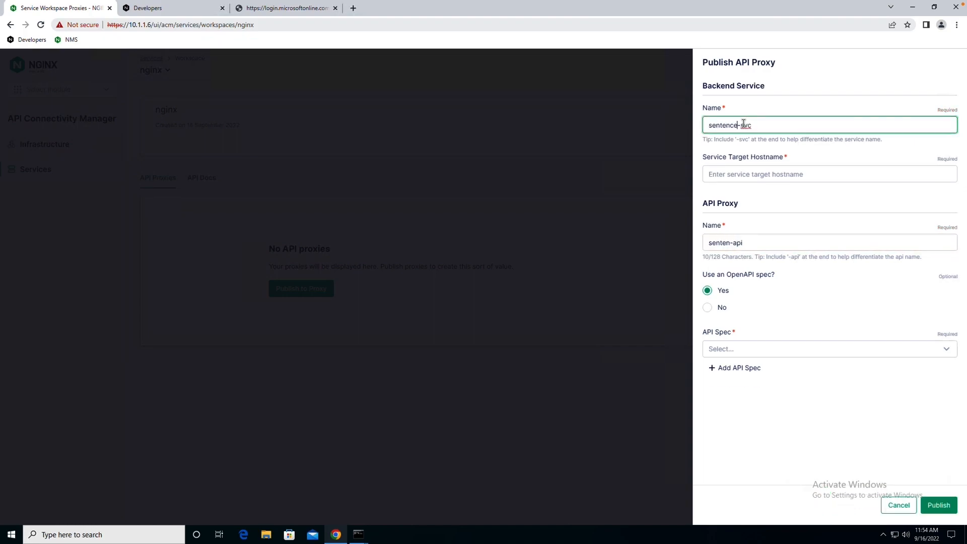
click(738, 174)
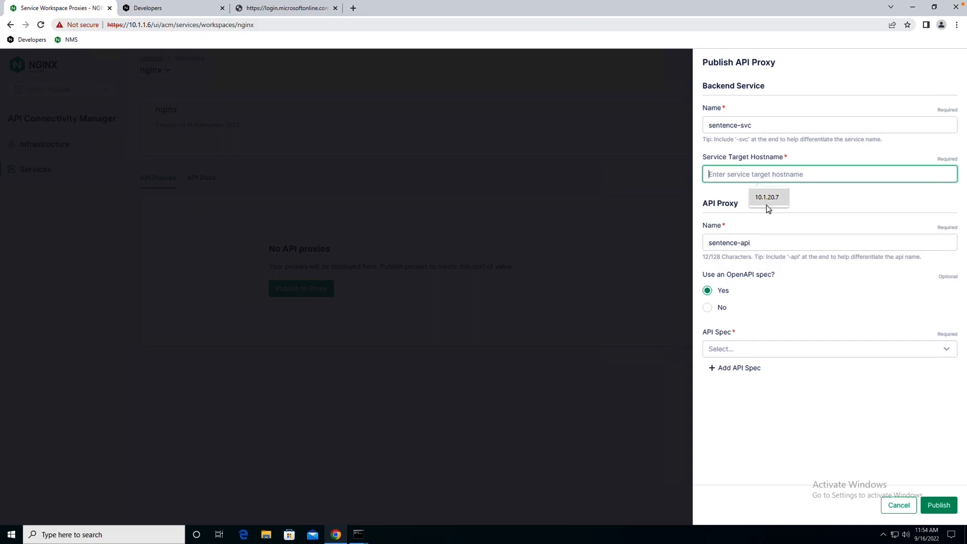
click(768, 199)
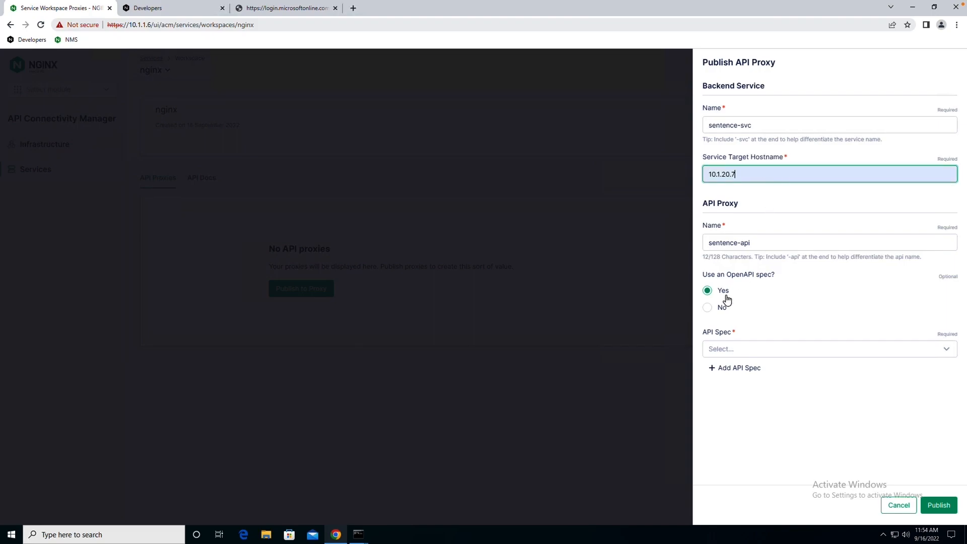
Step: Assign the api-sentence-generator-1-0 API spec and the gateway proxy hostname api.sentence.com to the API proxy
click(768, 351)
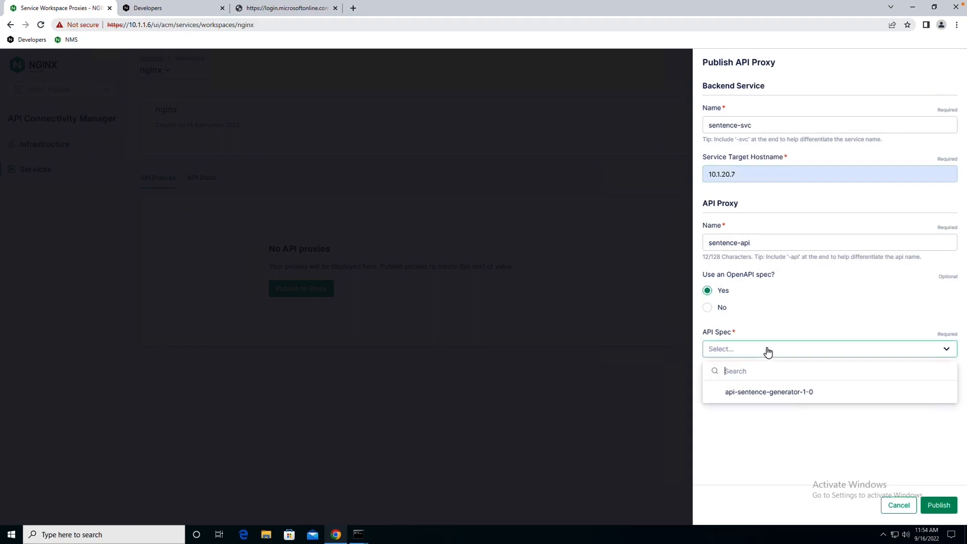
click(774, 398)
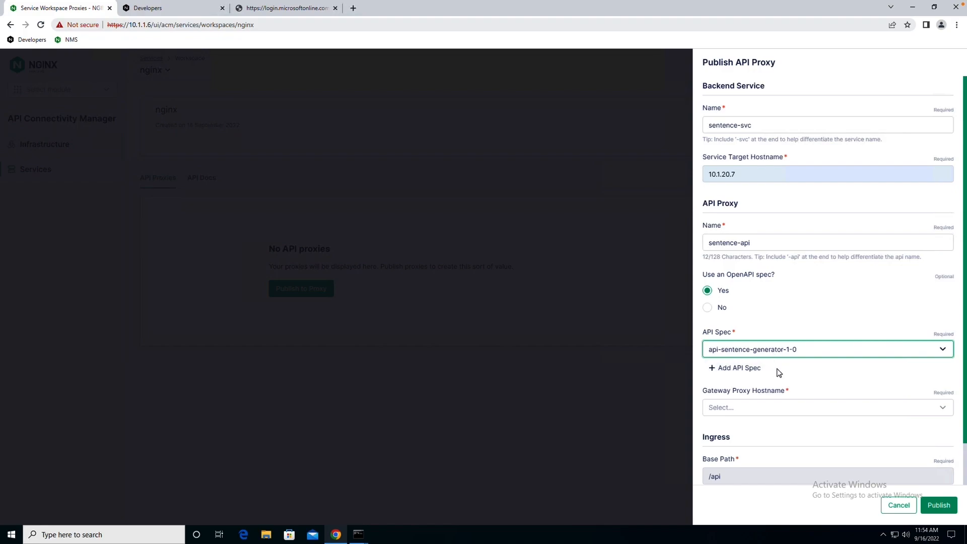
scroll(778, 373, down, 1)
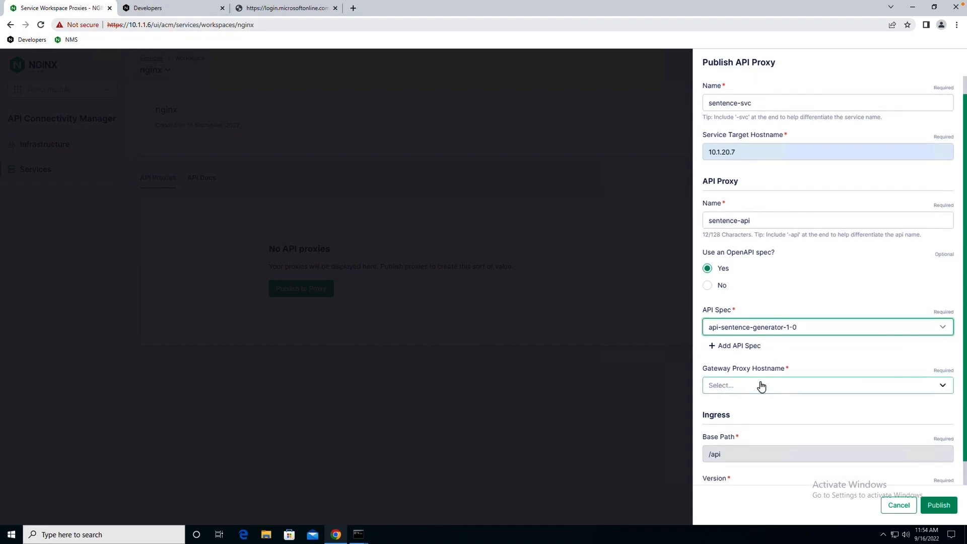
click(760, 385)
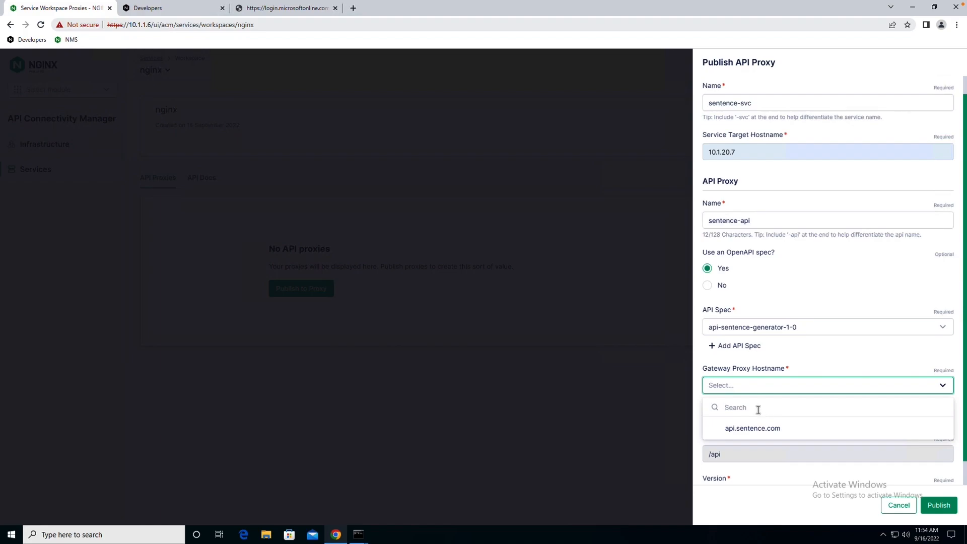
click(757, 433)
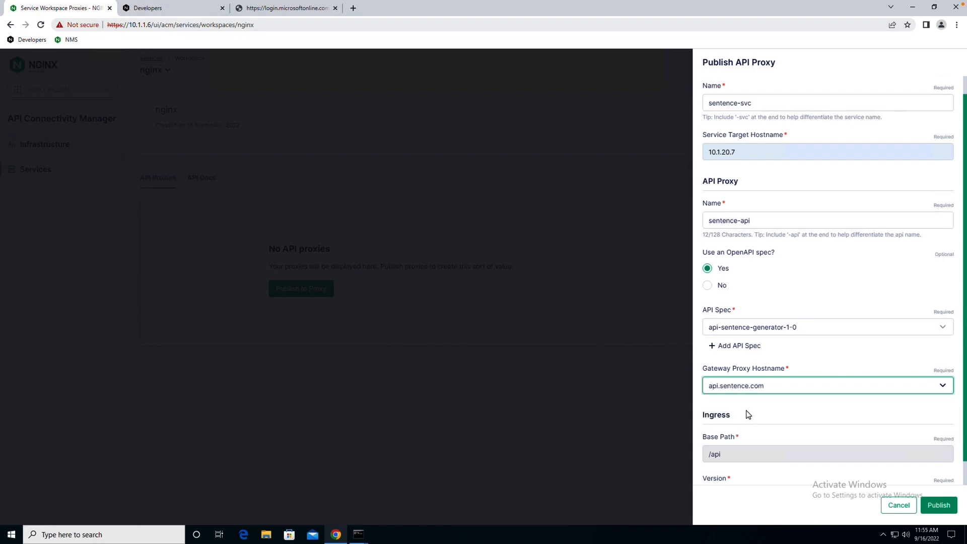
Step: Enable publishing to the developer portal with portal proxy hostname dev.sentence.com, and publish the API proxy
scroll(746, 413, down, 3)
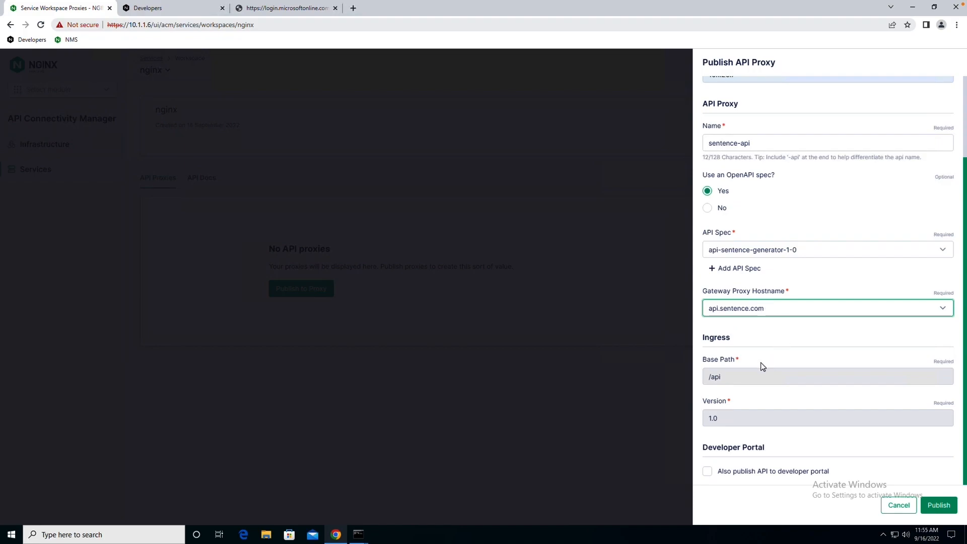
click(749, 474)
scroll(787, 454, down, 2)
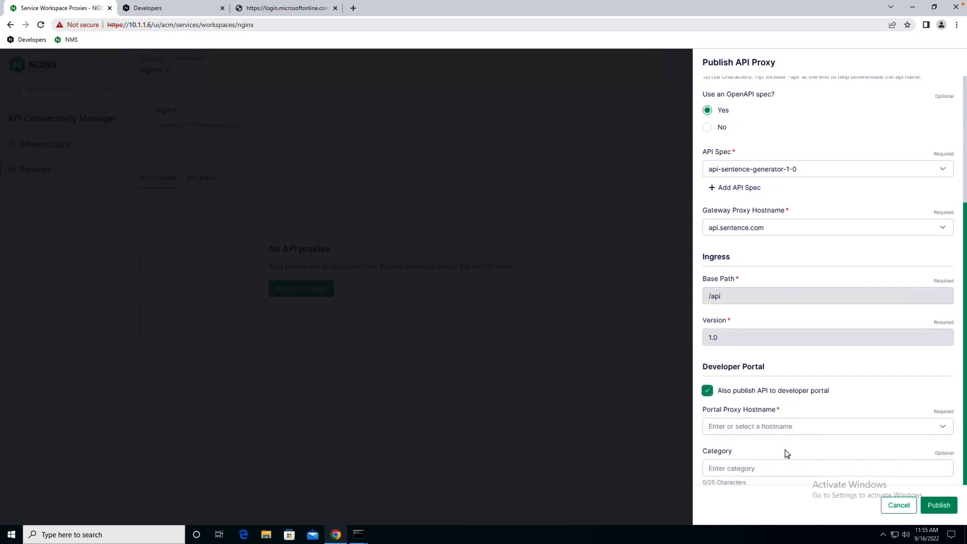
click(776, 427)
click(779, 468)
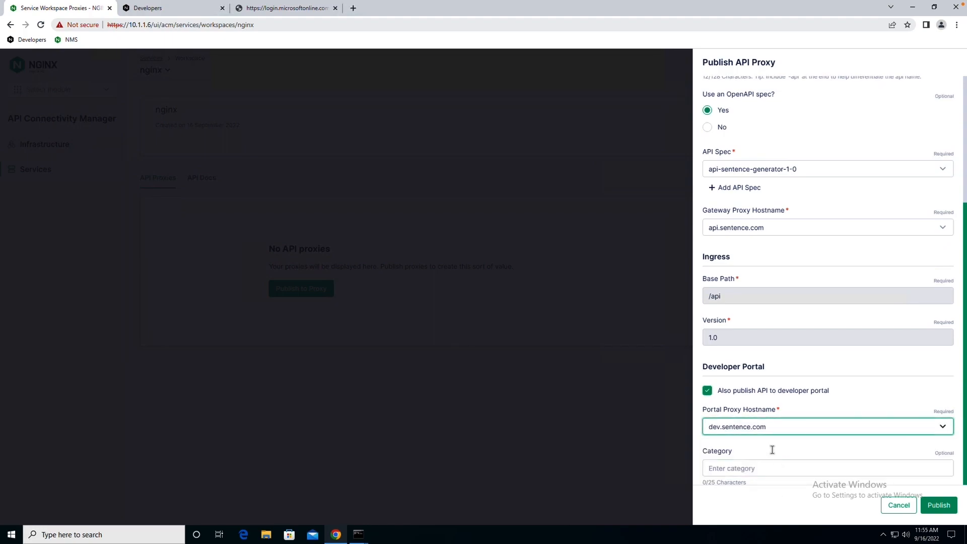
scroll(776, 449, down, 1)
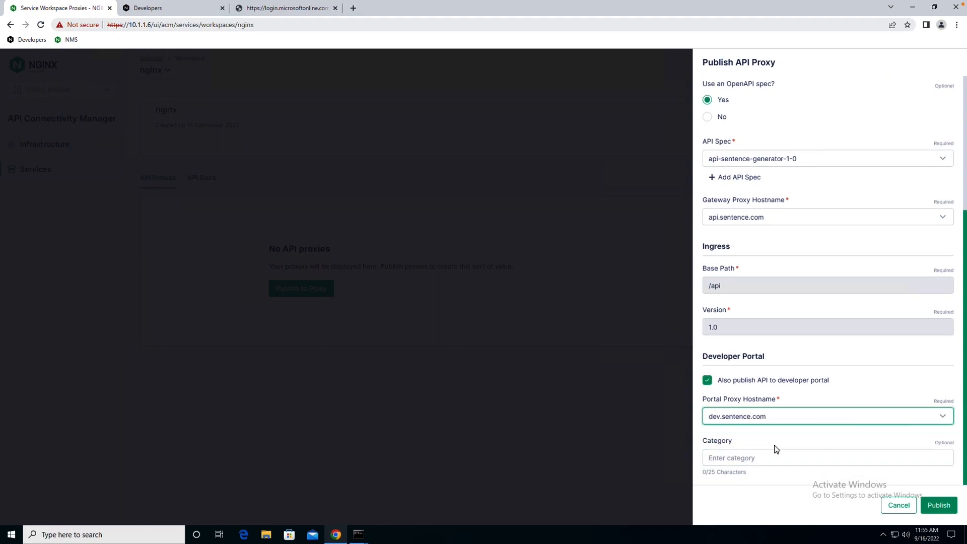
scroll(776, 448, up, 3)
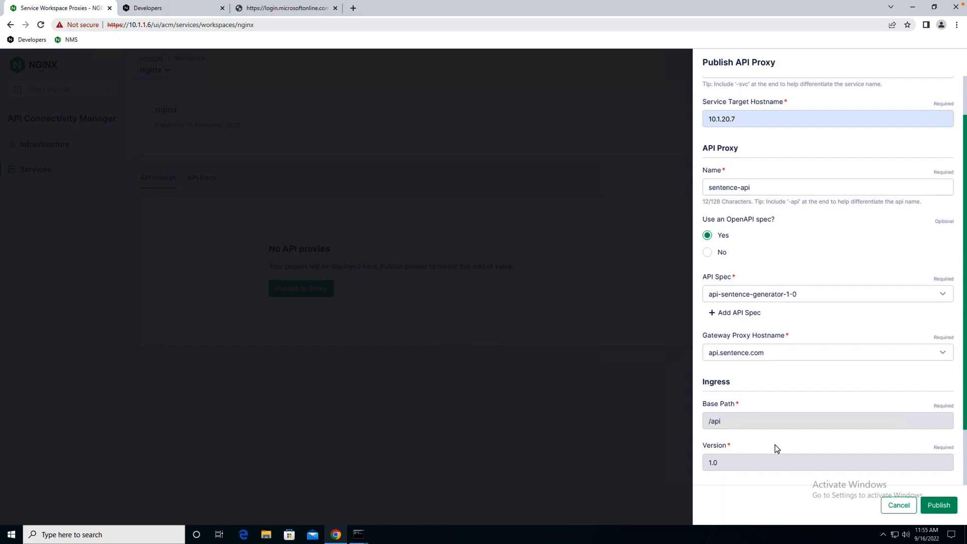
scroll(776, 448, down, 3)
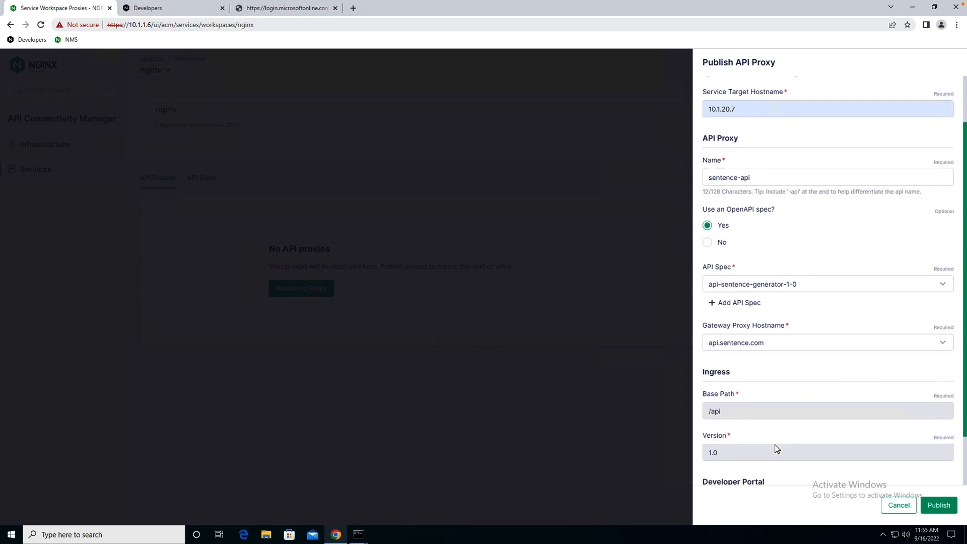
click(939, 505)
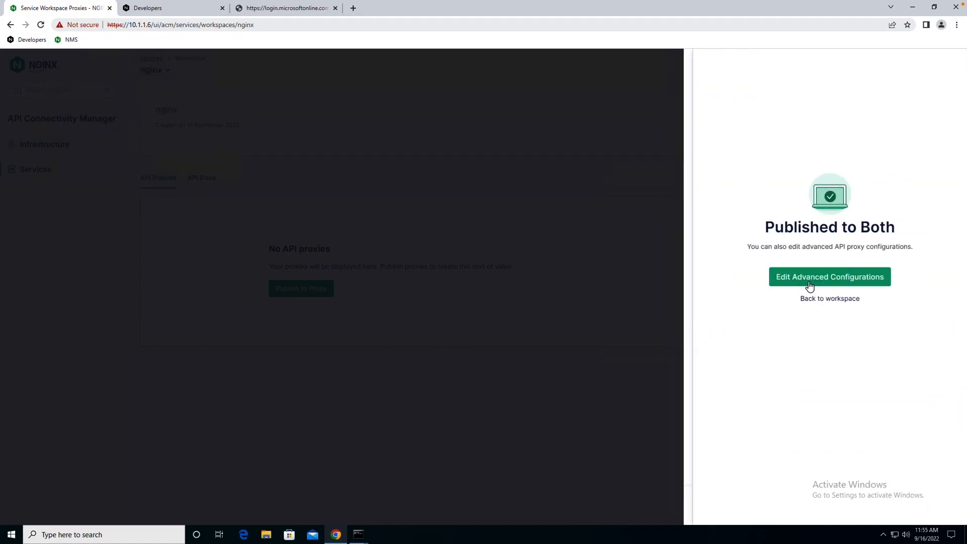
Step: Open sentence-api's advanced ingress configuration and enable stripping the base path and version before proxying the request
click(810, 285)
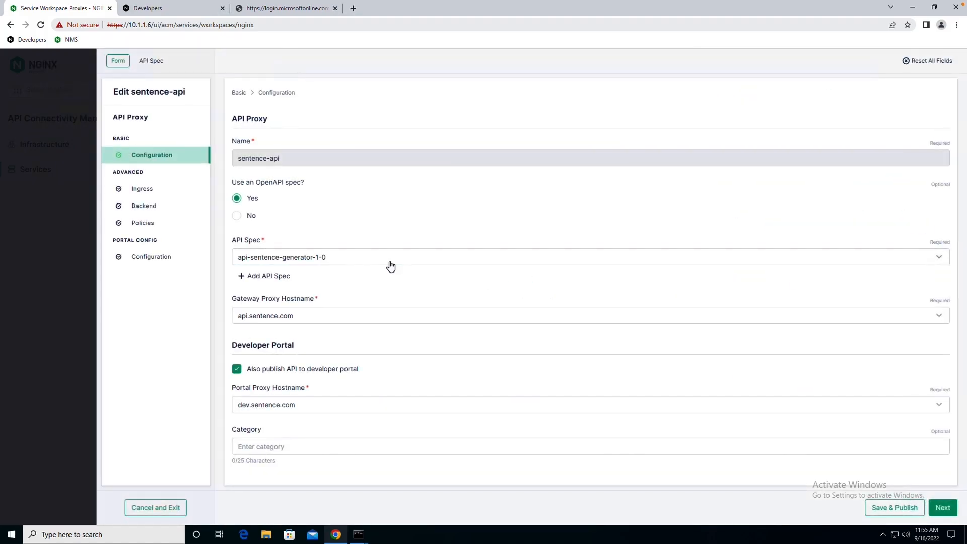
click(144, 192)
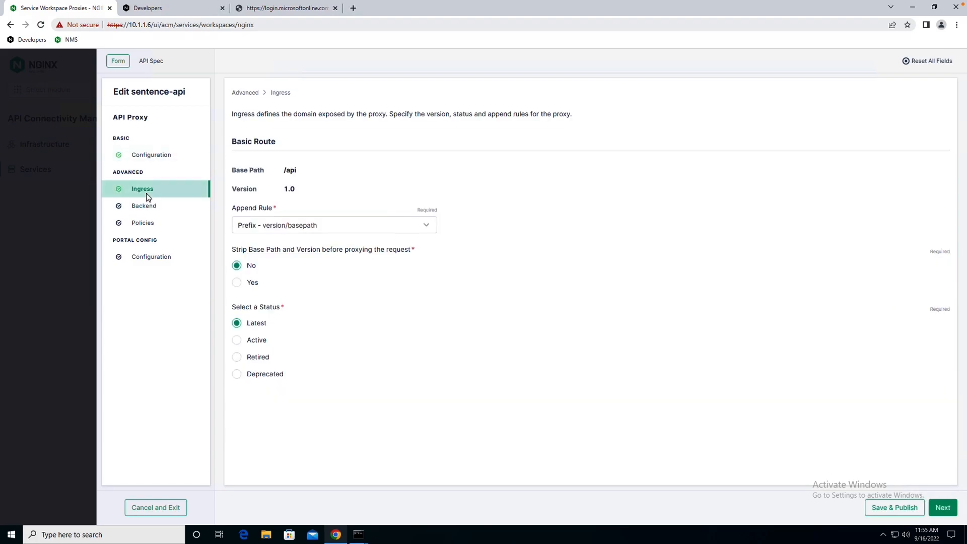
click(238, 285)
Step: Edit the sentence-svc backend and set the listener port of its 10.1.20.7 service target
click(928, 194)
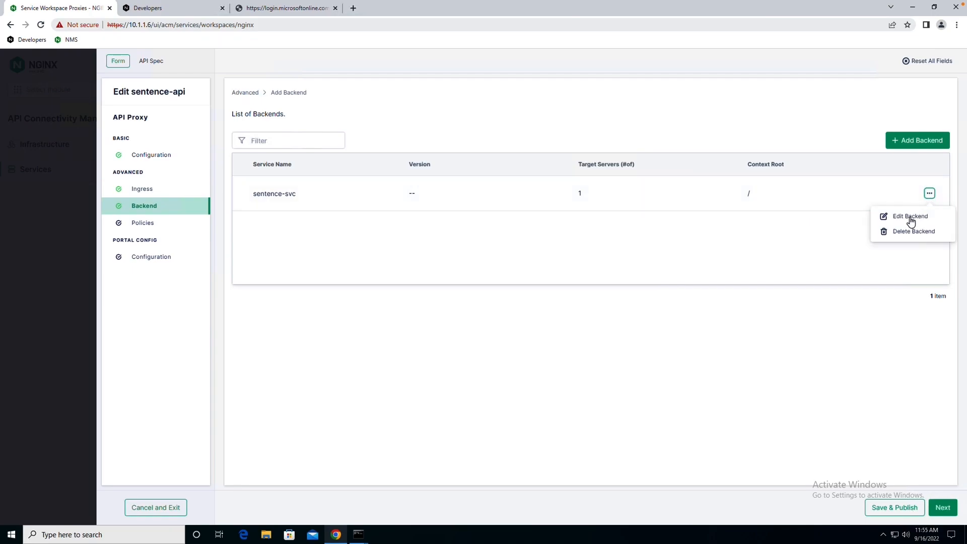
click(910, 216)
double_click(455, 401)
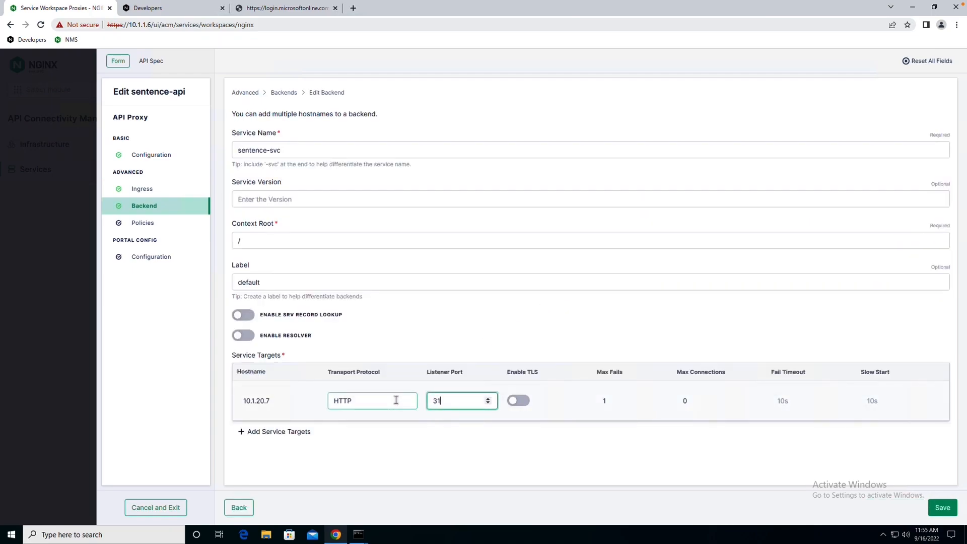
Step: Add the APIKey Authentication policy to sentence-api, keeping the key name apikey, supplied in the header, and the default error responses
click(143, 223)
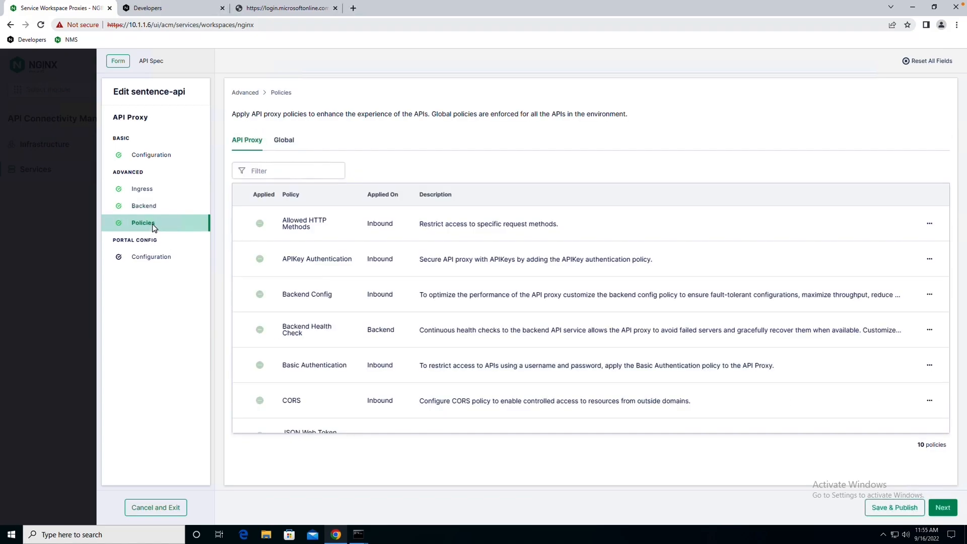
scroll(532, 340, down, 3)
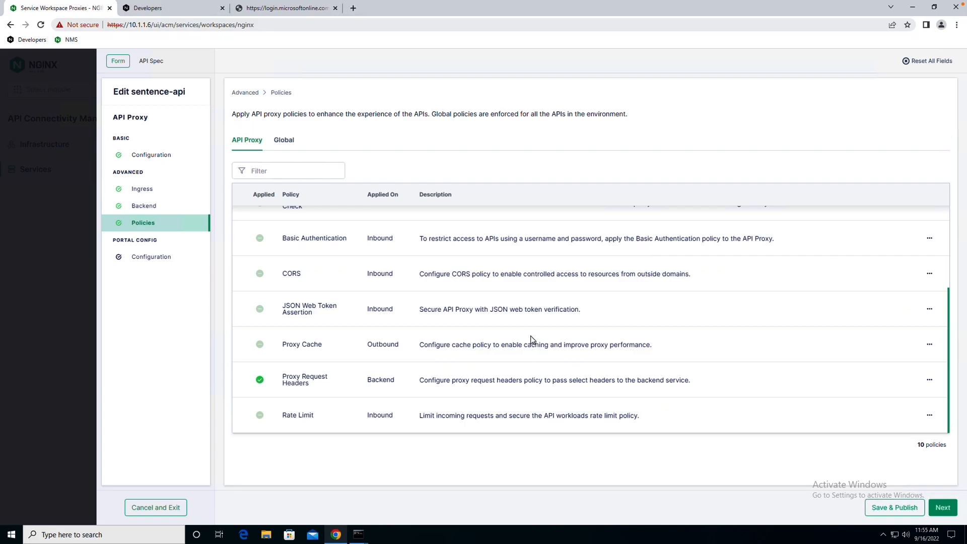
scroll(531, 340, up, 1)
scroll(535, 338, up, 2)
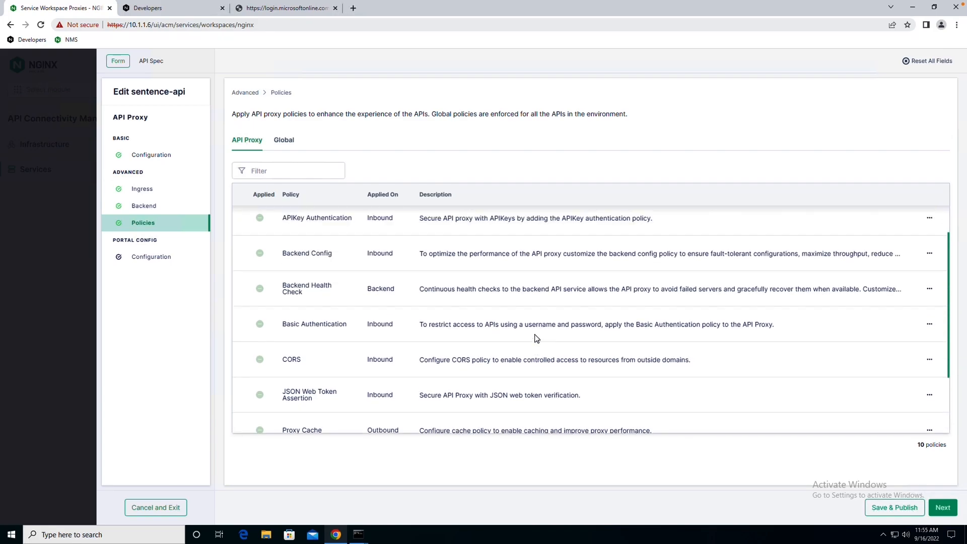
scroll(536, 338, up, 1)
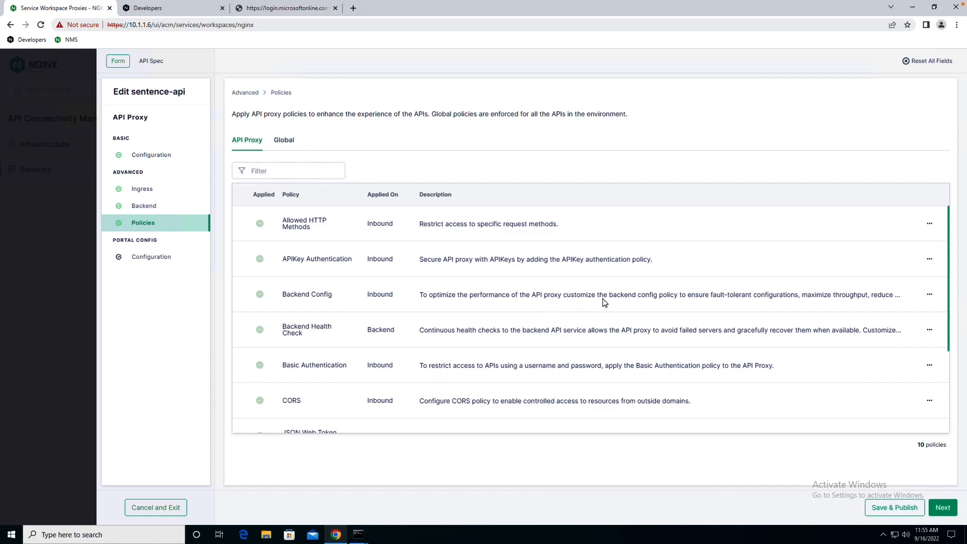
click(929, 259)
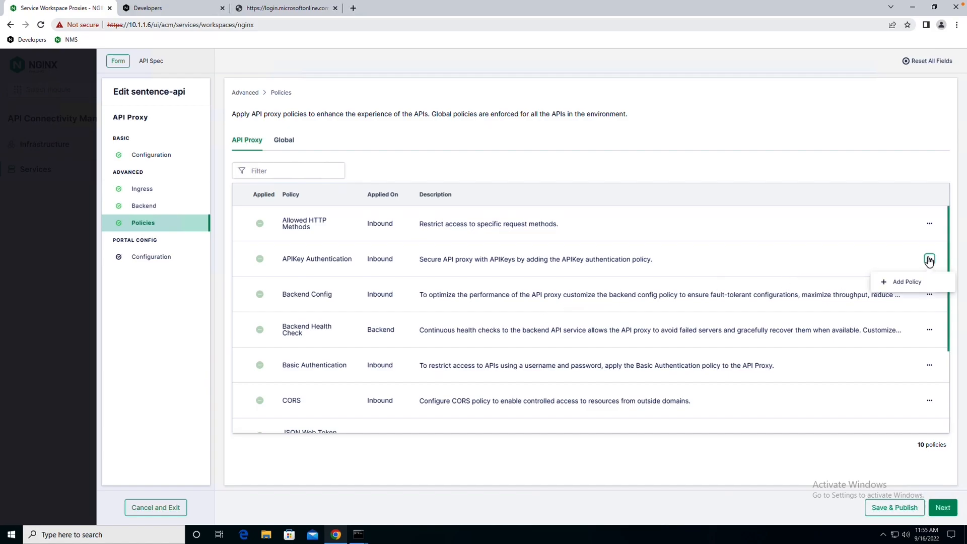
click(902, 283)
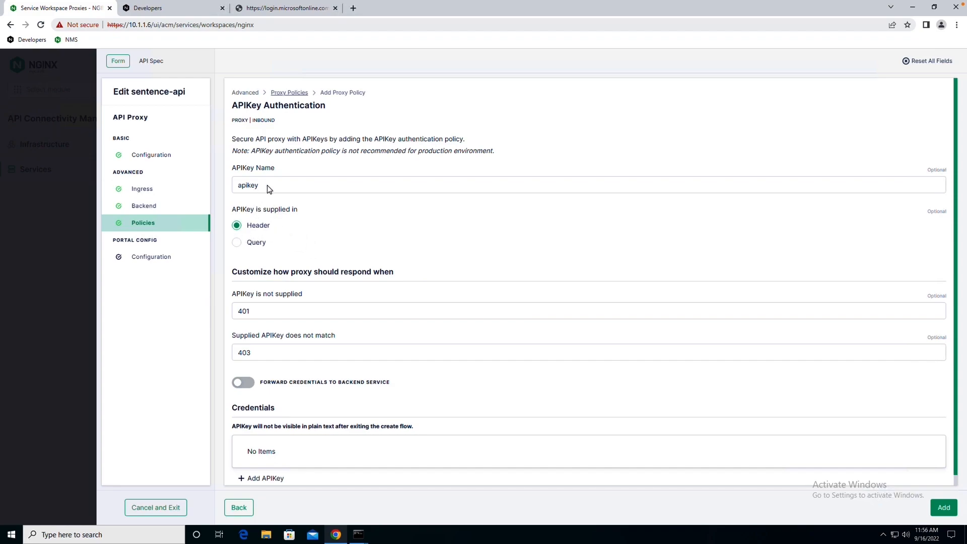
scroll(370, 271, down, 1)
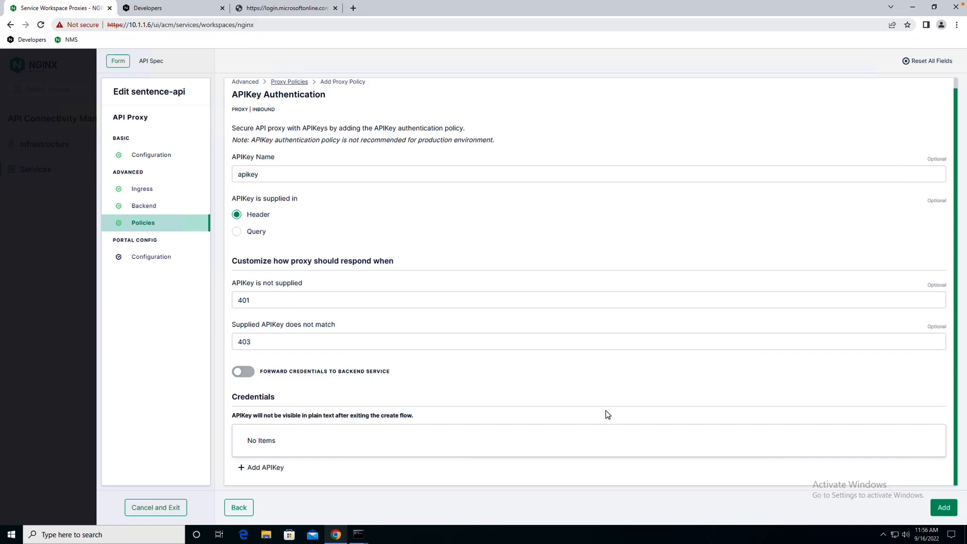
click(943, 507)
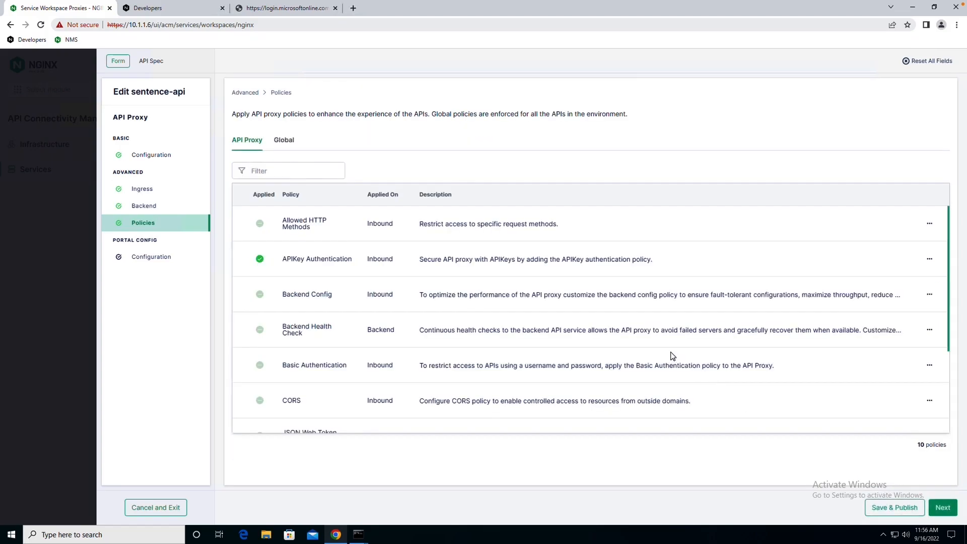
Step: Add the CORS policy with apikey as an additional header for the OPTIONS request, and publish the updated sentence-api proxy
scroll(595, 322, down, 1)
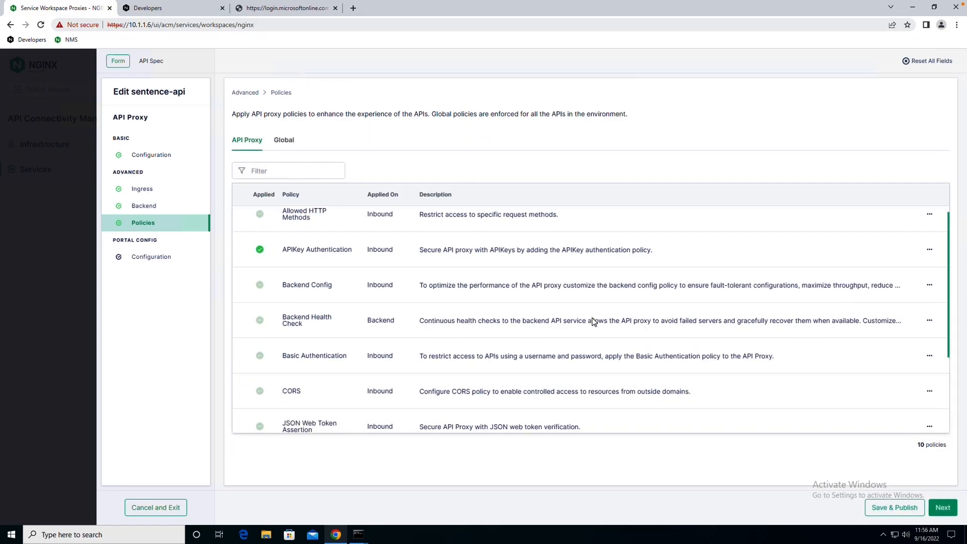
click(929, 358)
click(903, 383)
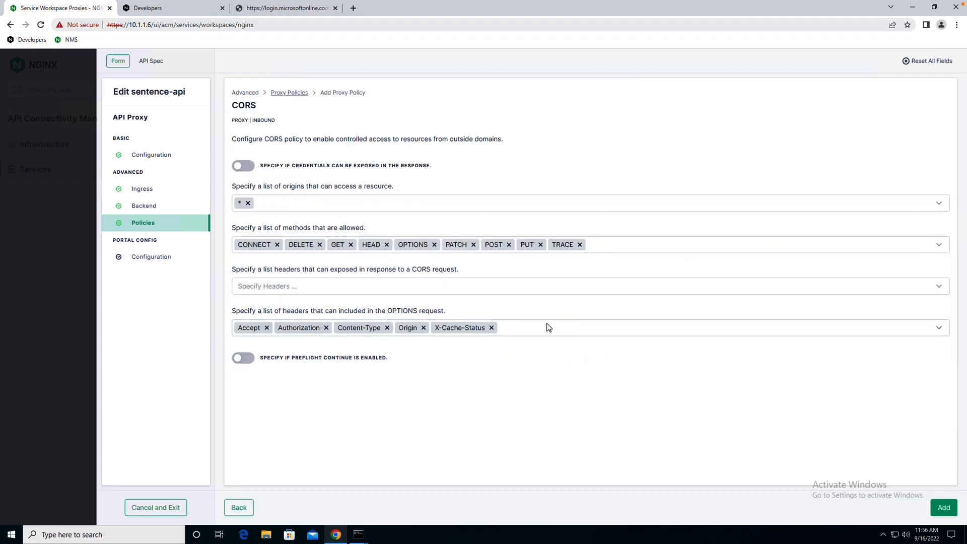
click(537, 333)
scroll(381, 403, down, 6)
click(368, 426)
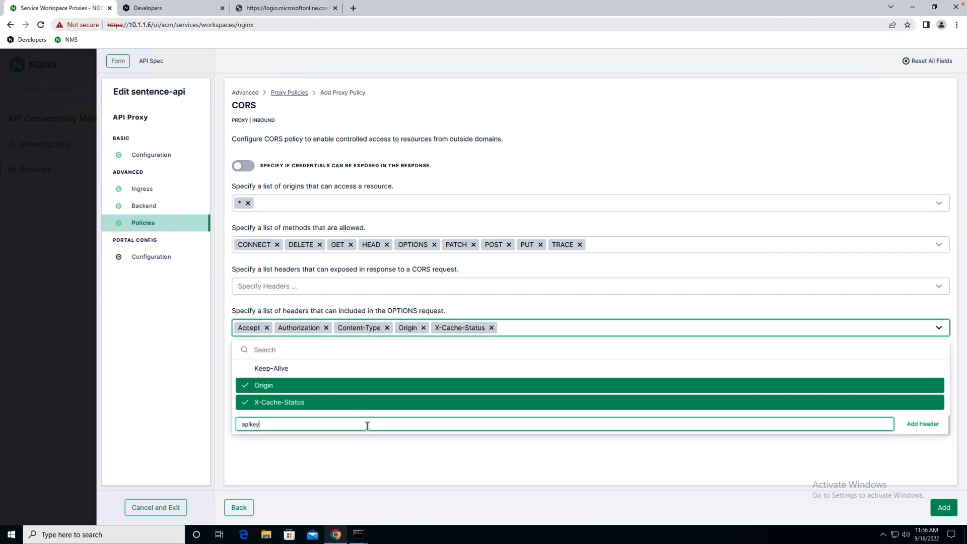
click(923, 425)
click(940, 507)
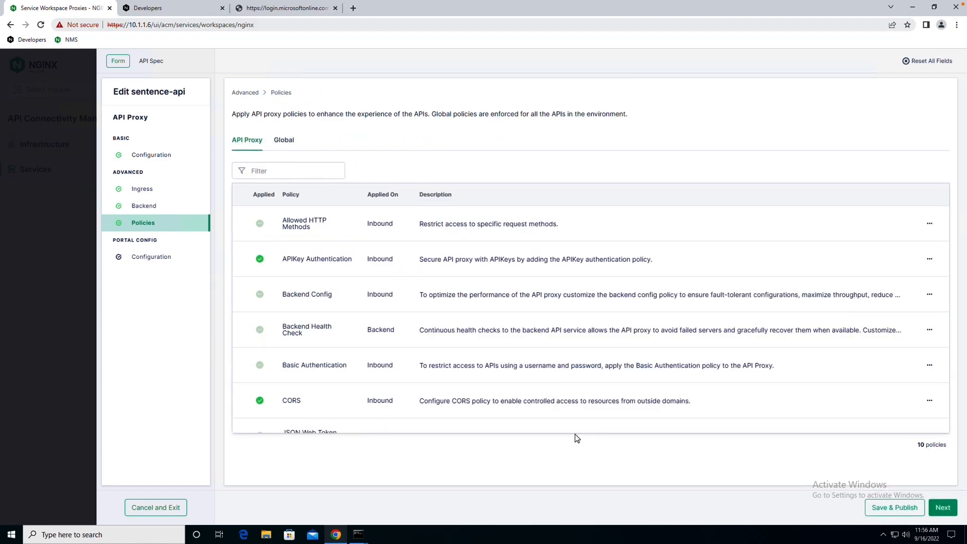
scroll(511, 363, down, 3)
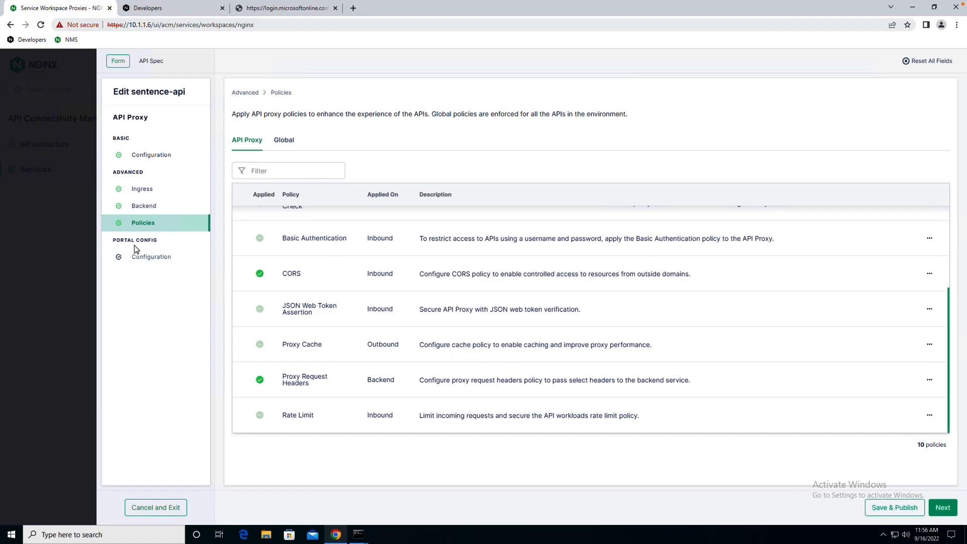
click(889, 510)
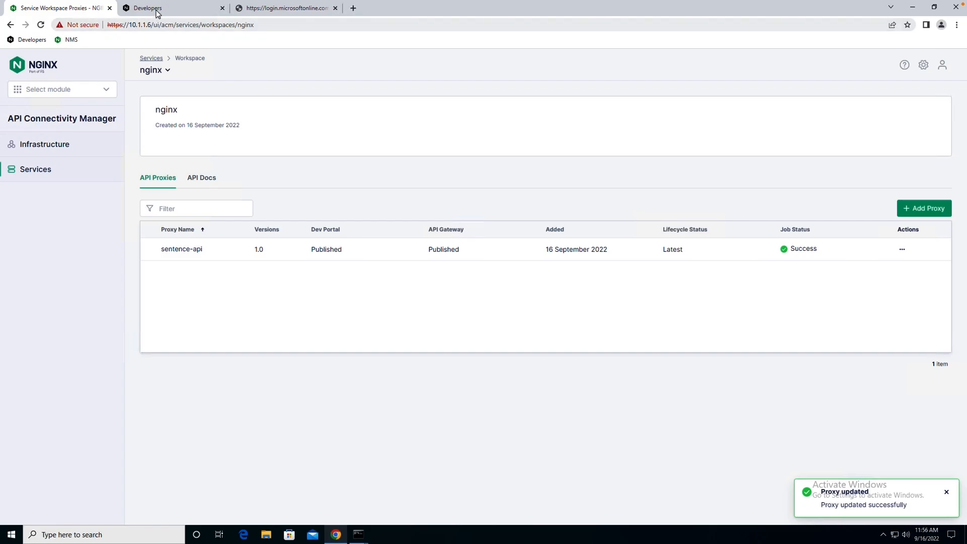
Step: Reload the developer portal's API list and view the sentence-api documentation
click(196, 25)
key(Return)
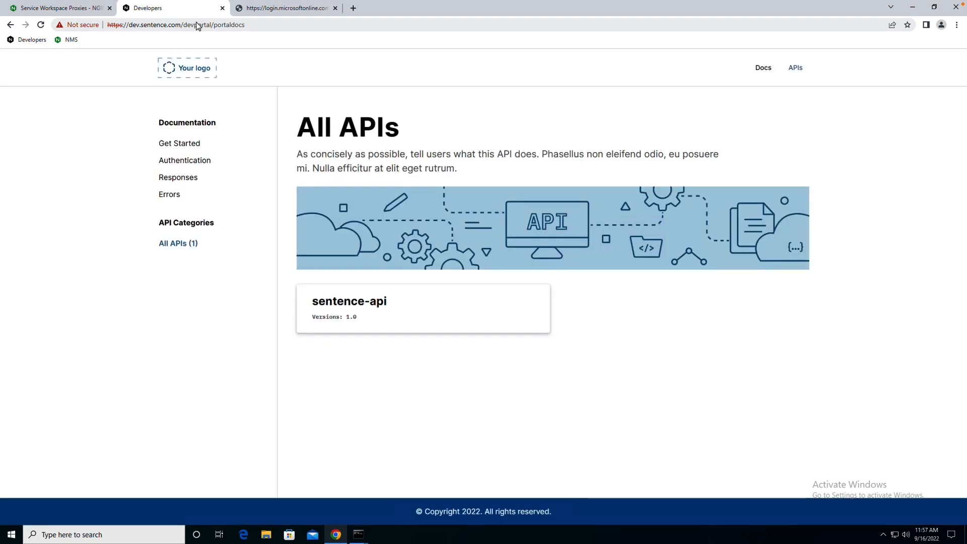
click(359, 313)
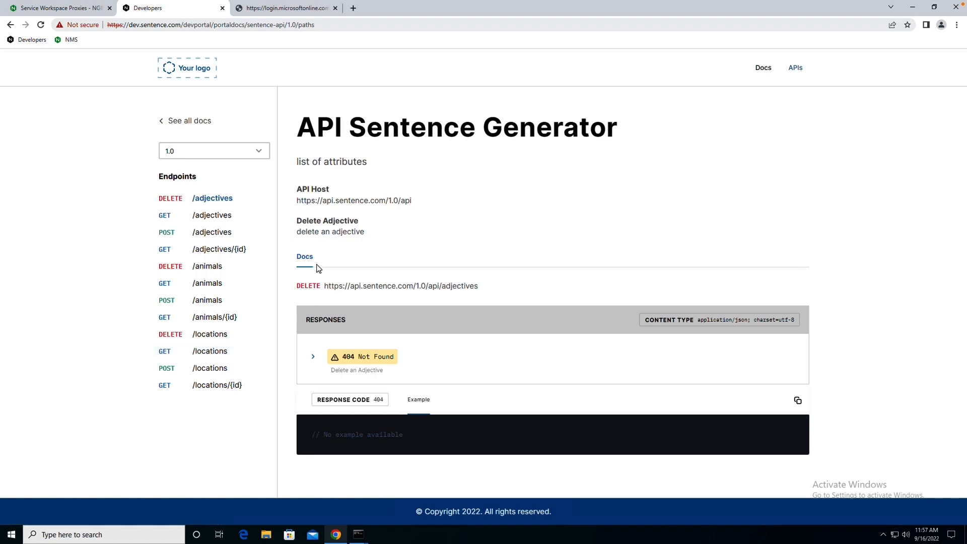
Step: In API Connectivity Manager, start adding the OpenID Connect Relying Party policy to the demo environment's dev-cluster developer portal
click(77, 10)
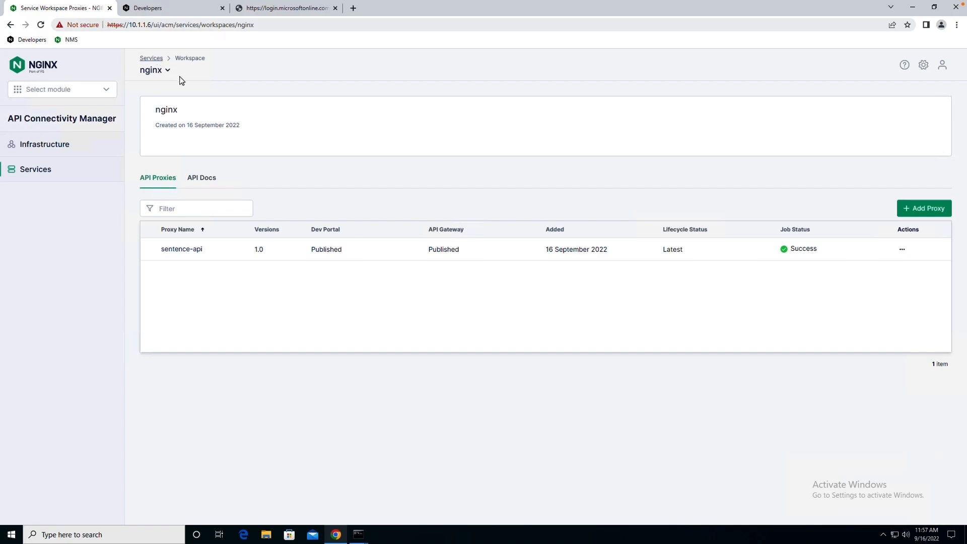
click(59, 146)
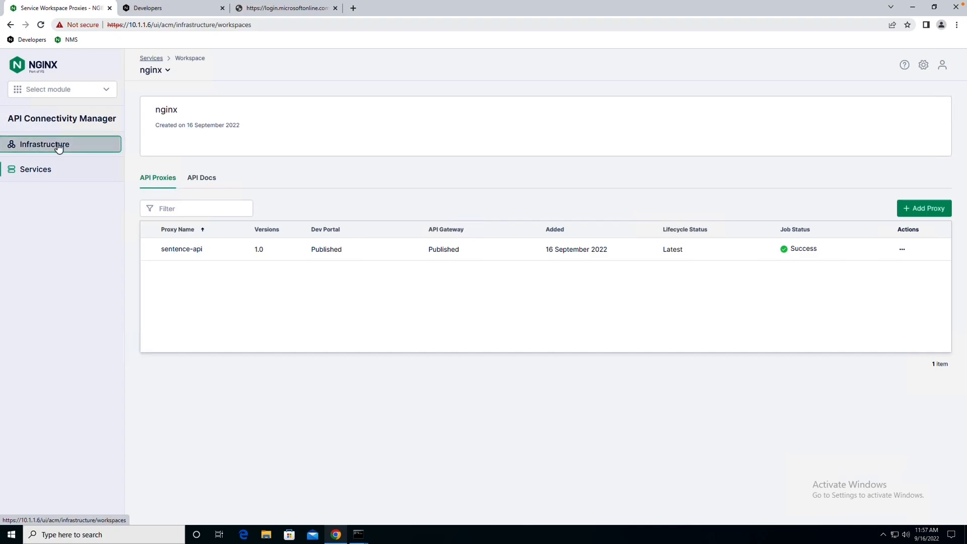
click(170, 149)
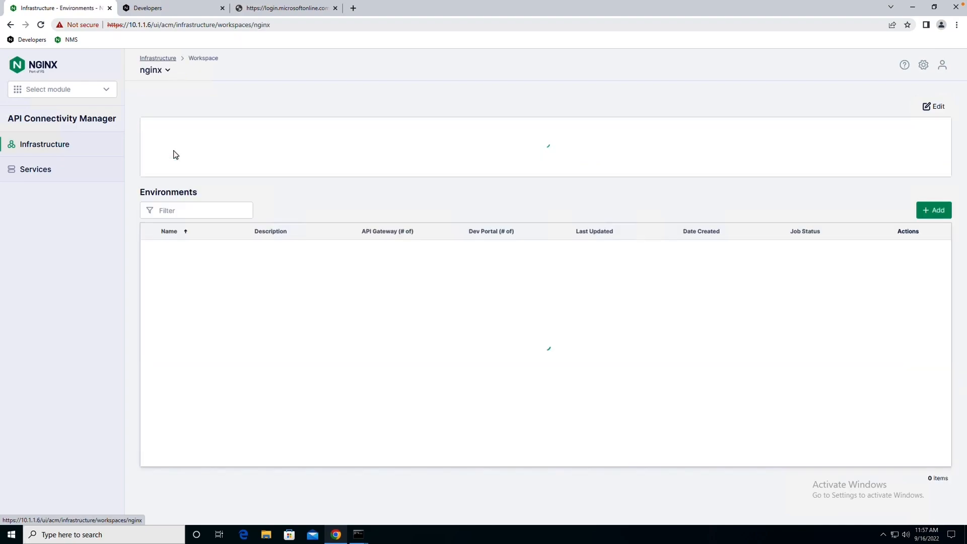
click(174, 255)
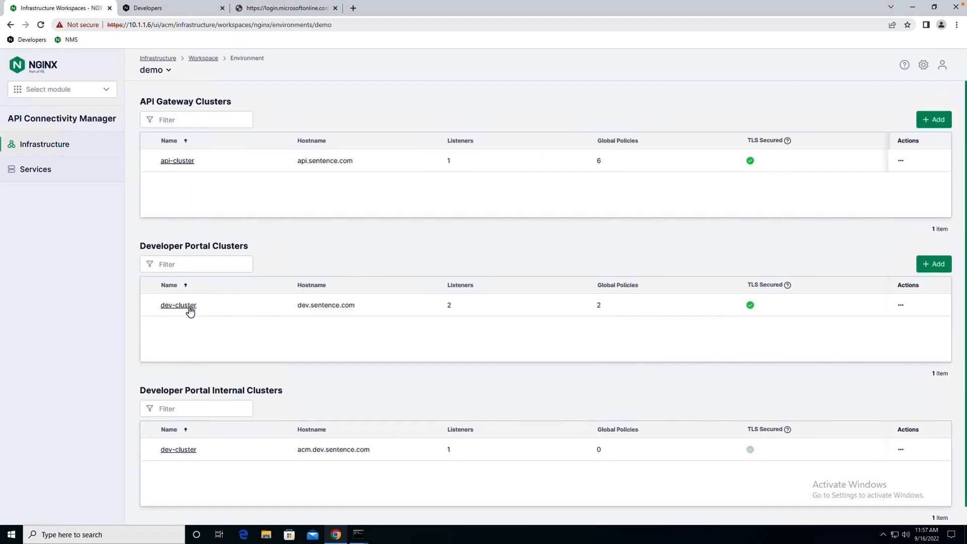
click(190, 308)
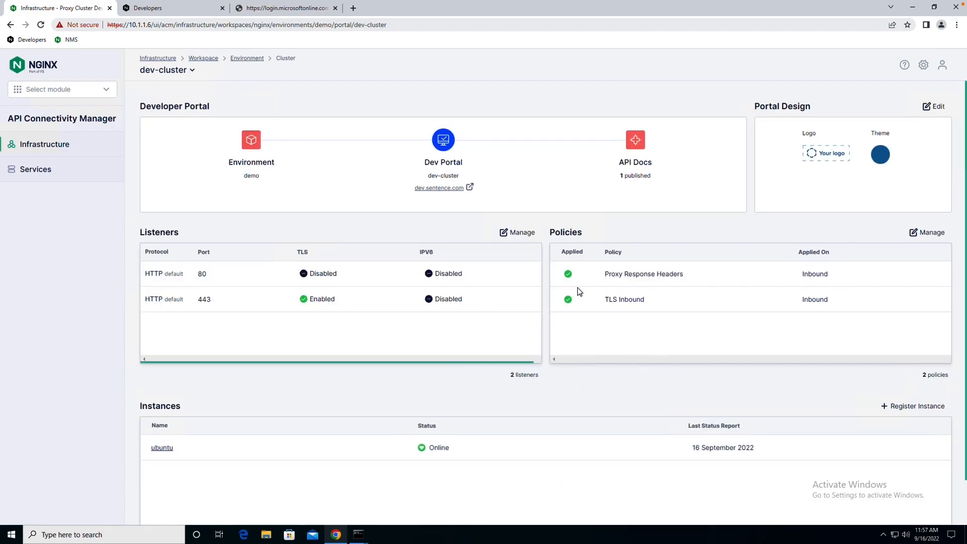
click(931, 235)
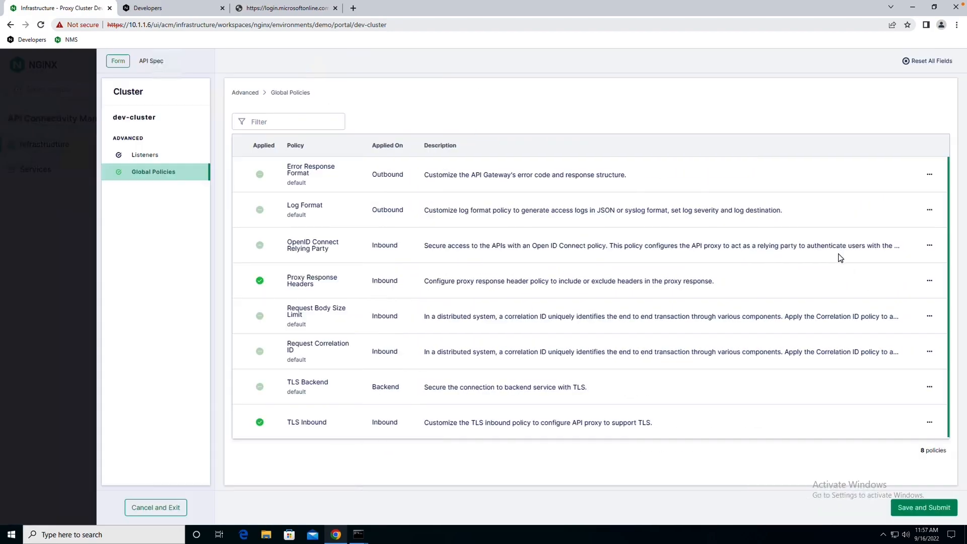
click(929, 246)
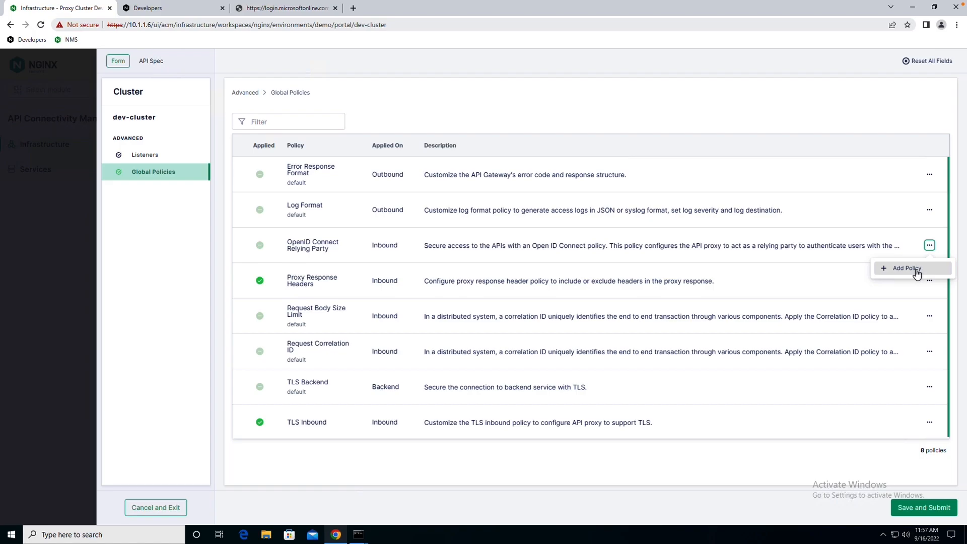
click(918, 269)
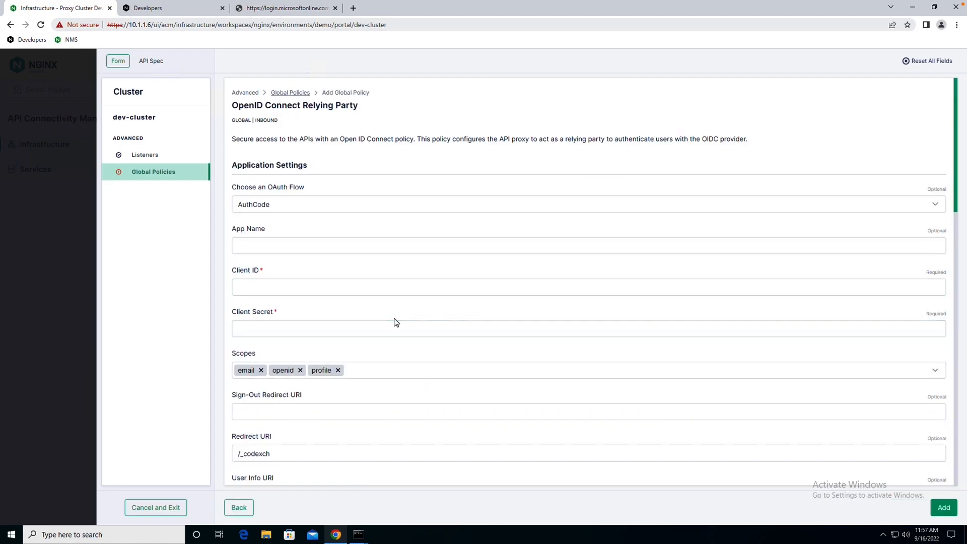
Step: Paste the client ID and client secret into the OpenID Connect policy's application settings
click(278, 283)
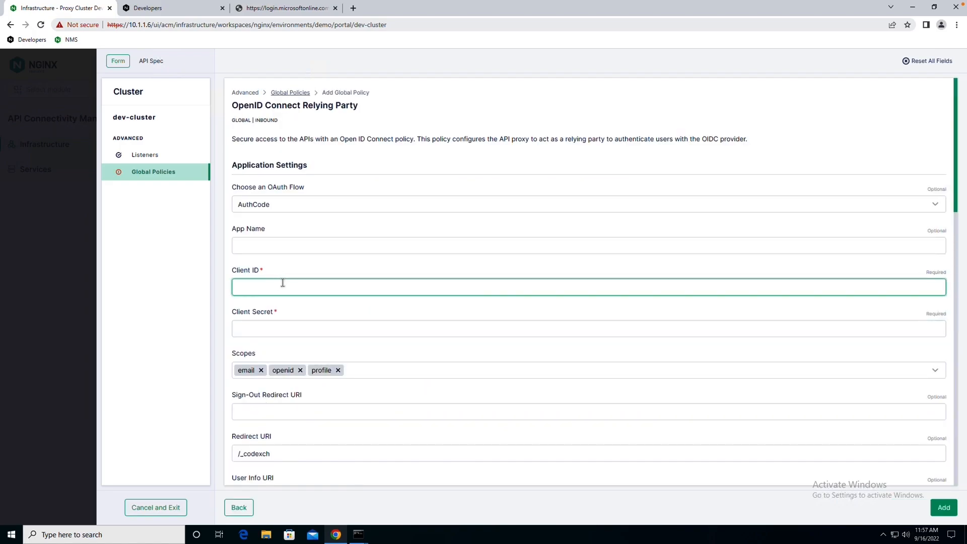
scroll(284, 283, down, 1)
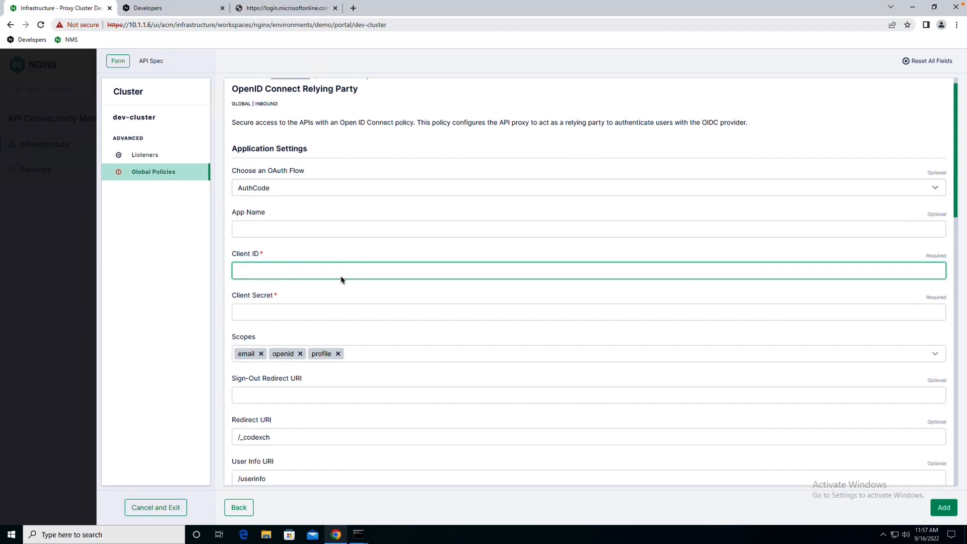
key(ctrl+v)
click(346, 311)
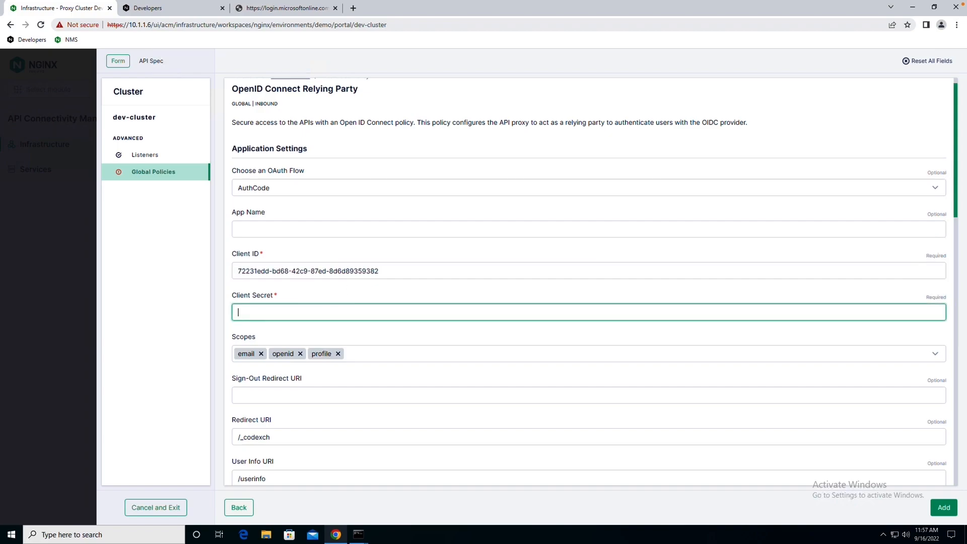
key(ctrl+v)
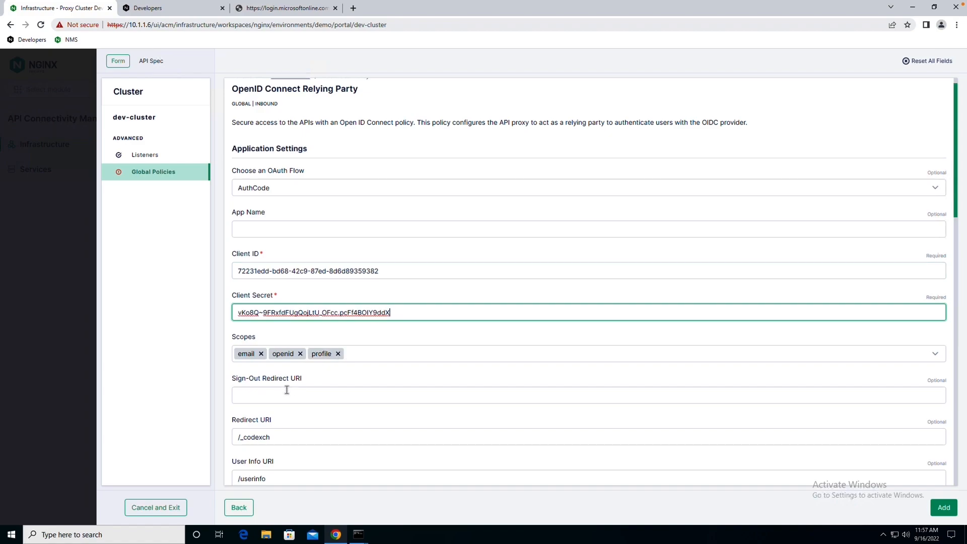
click(286, 392)
text(https://)
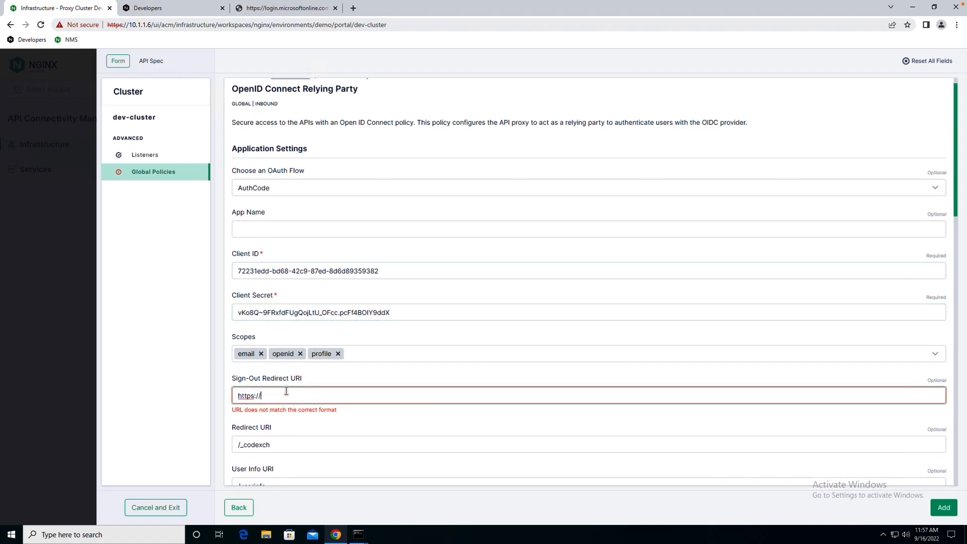
text(dev.sentence.com)
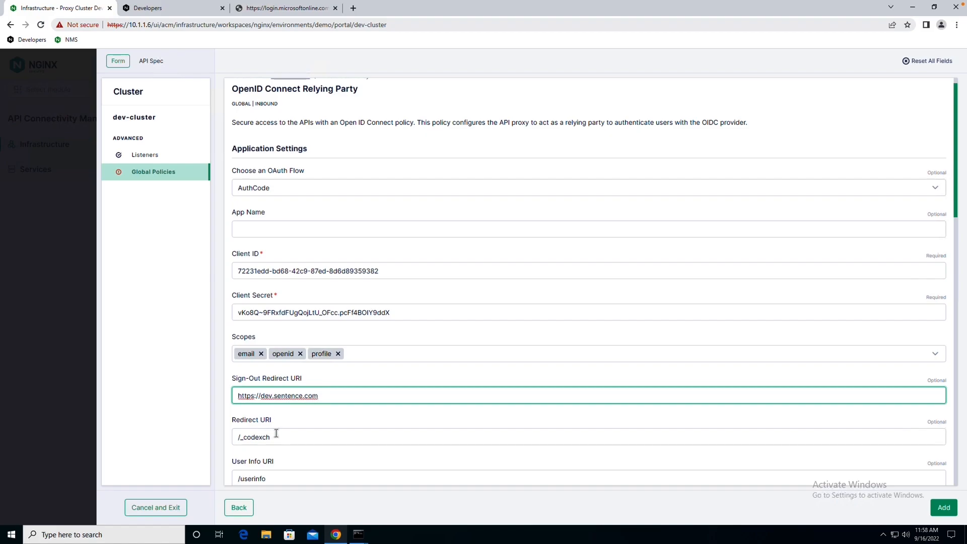
key(Tab)
key(ctrl+c)
click(335, 396)
key(ctrl+v)
scroll(354, 408, down, 1)
scroll(354, 408, down, 4)
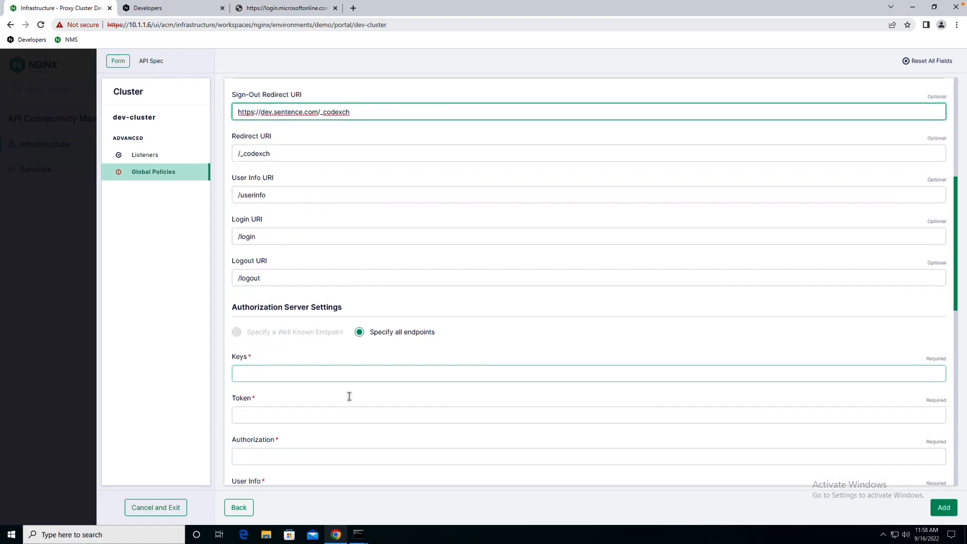
scroll(337, 389, down, 4)
scroll(338, 388, down, 2)
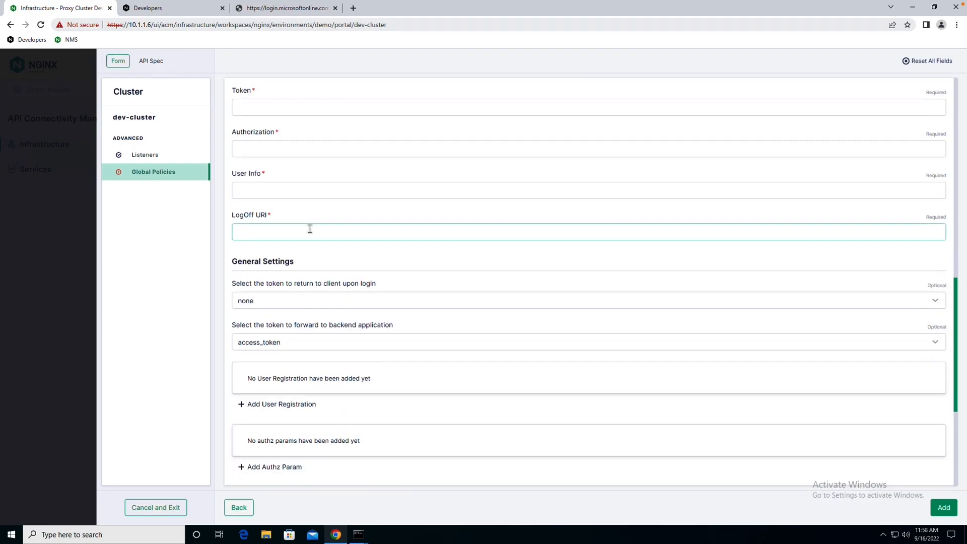
scroll(308, 229, up, 1)
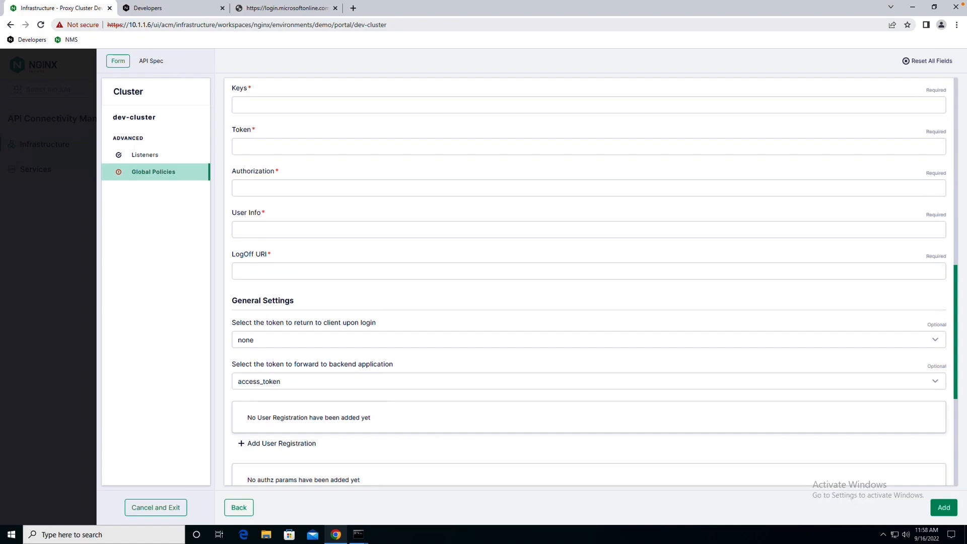
Step: Set the policy's Keys, Token and Authorization URIs to the tenant's login.microsoftonline.com endpoints ending in discovery/v2.0/keys, oauth2/v2.0/token and oauth2/v2.0/authorize
click(246, 103)
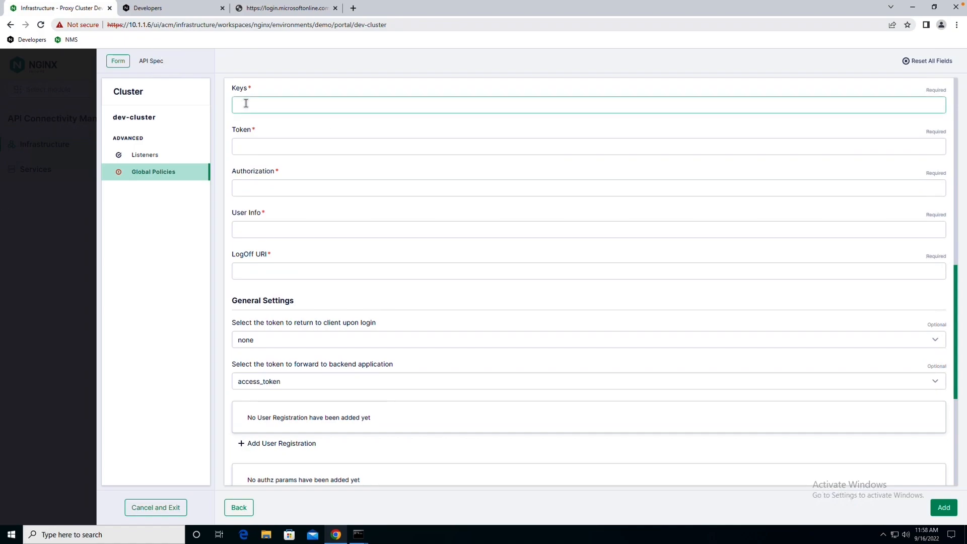
text(https://login.microsoftonline.com/dd3dfd2f-6a3b-40d1-9be0-bf8327d81c50/discovery/v2.0/keys)
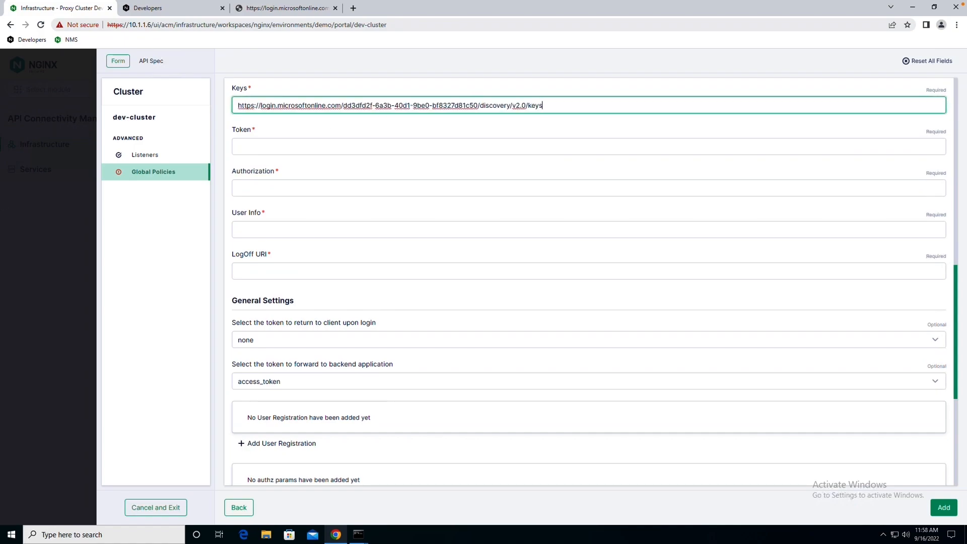
click(333, 147)
key(ctrl+v)
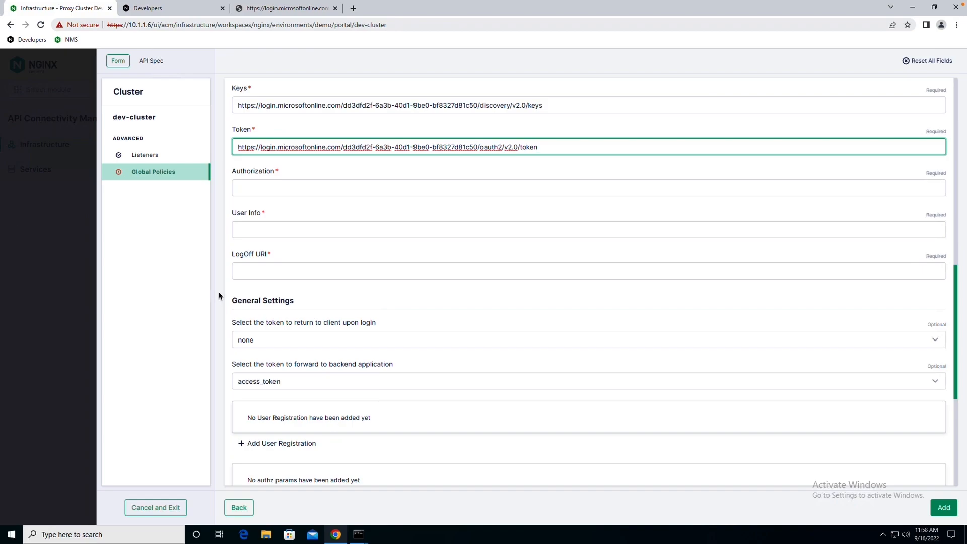
click(252, 186)
text(https://login.microsoftonline.com/dd3dfd2f-6a3b-40d1-9be0-bf8327d81c50/oauth2/v2.0/authorize)
click(255, 227)
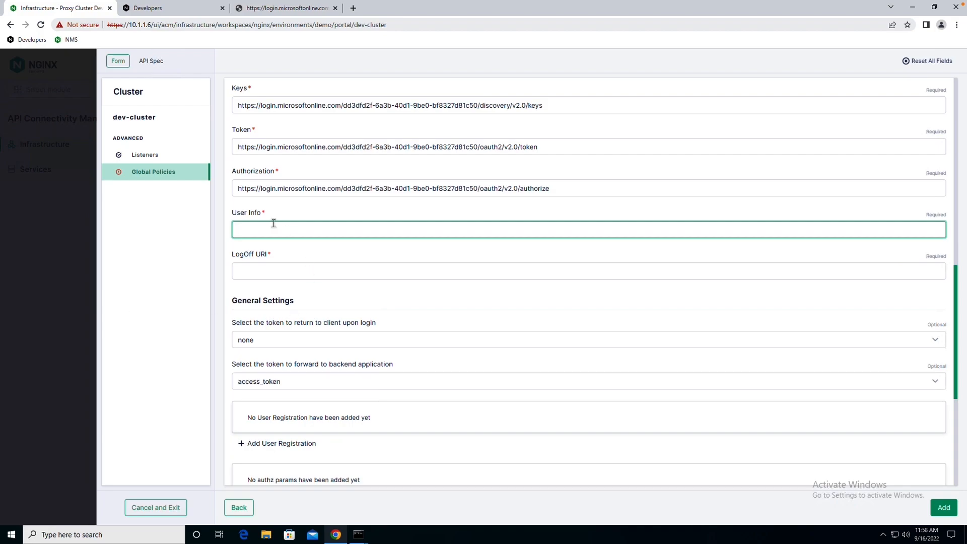
text(https://graph.microsoft.com/oidc/userinfo)
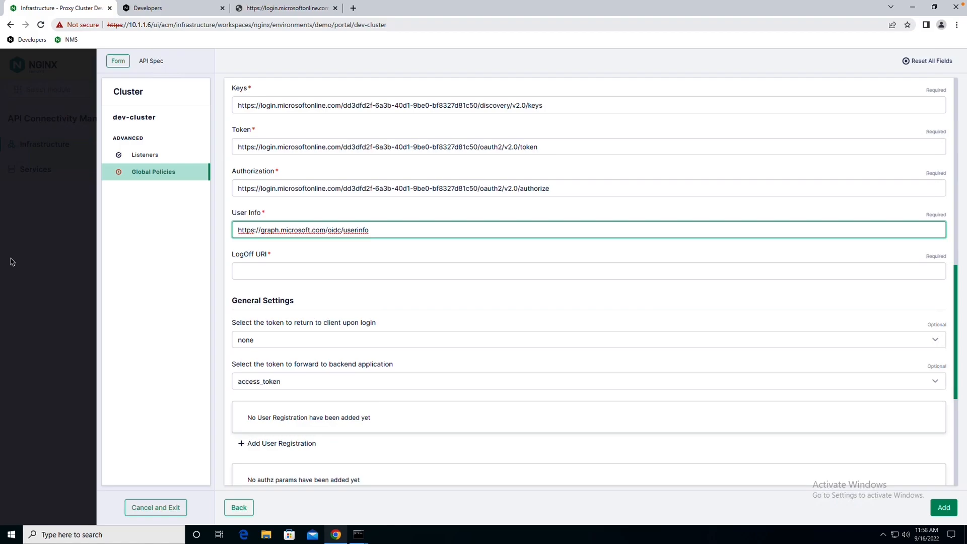
click(401, 270)
text(https://login.microsoftonline.com/dd3dfd2f-6a3b-40d1-9be0-bf8327d81c50/oauth2/v2.0/logout)
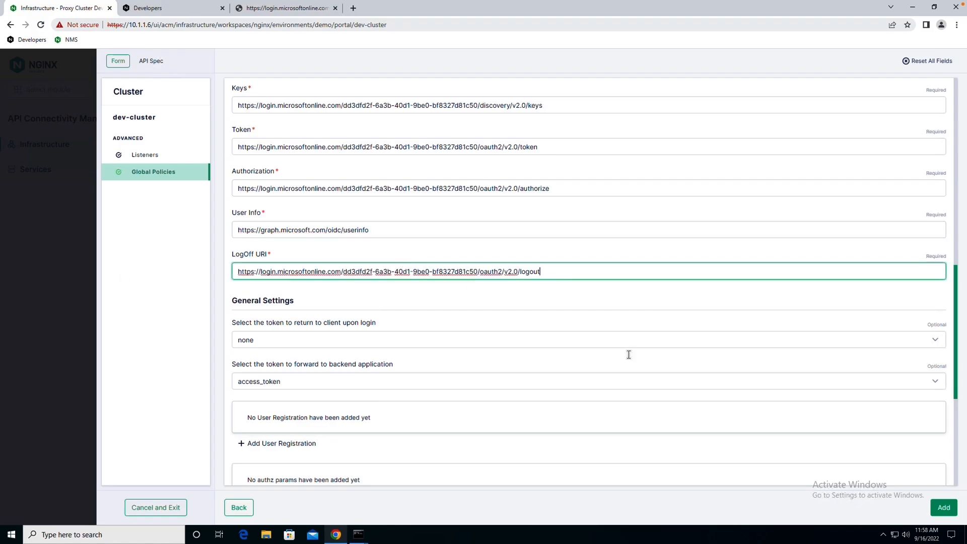
Step: Add the OpenID Connect Relying Party policy, submit the dev-cluster configuration and return to the infrastructure overview
click(940, 508)
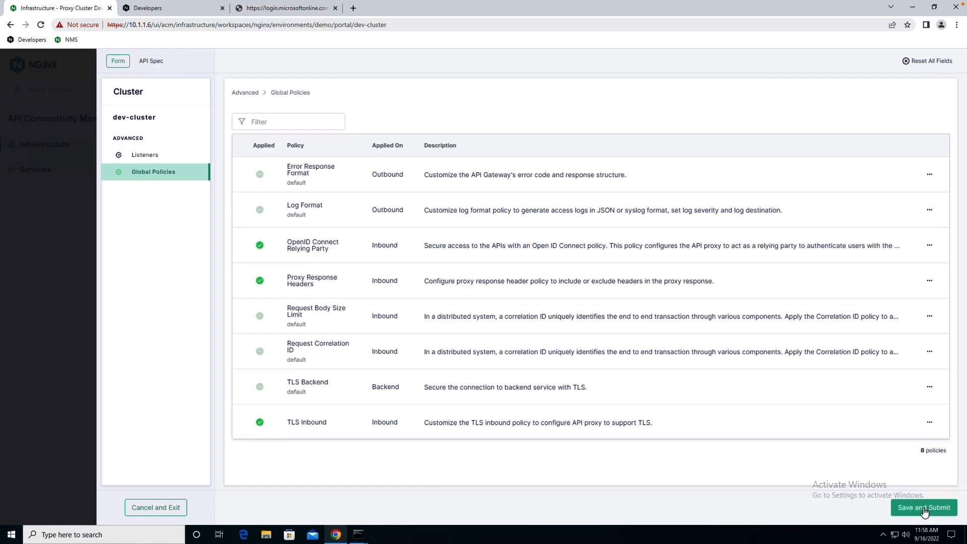
click(916, 508)
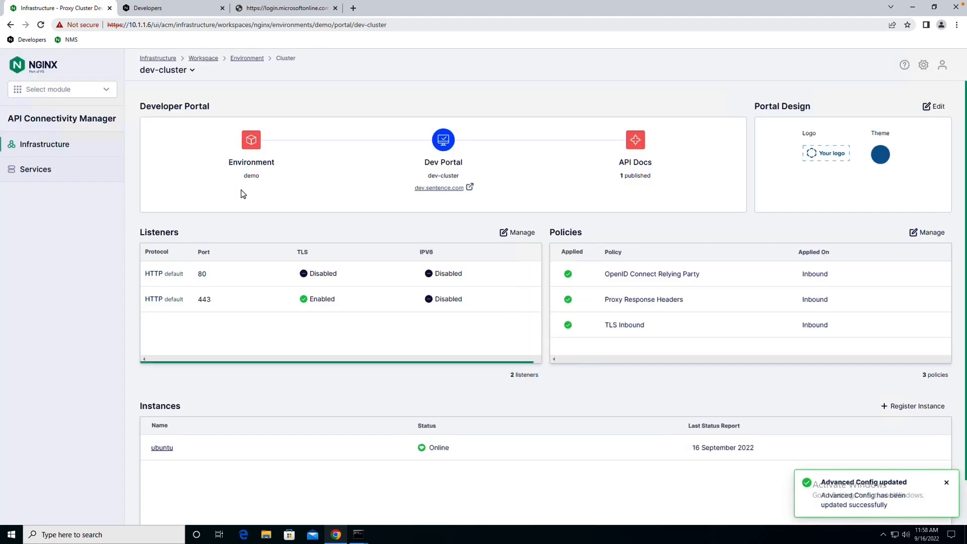
click(48, 144)
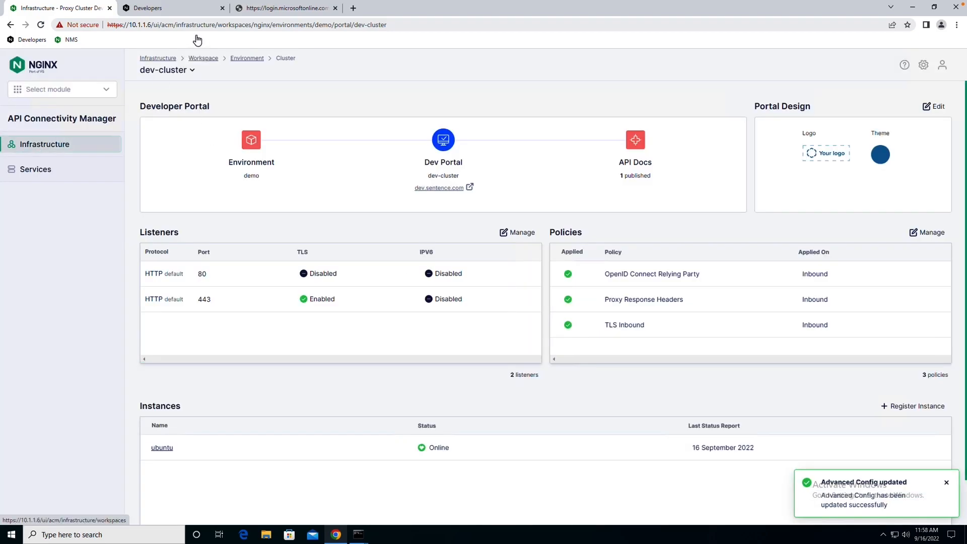
Step: Reload the sentence-api documentation in the developer portal and view the try-out form for the DELETE /adjectives endpoint
click(183, 11)
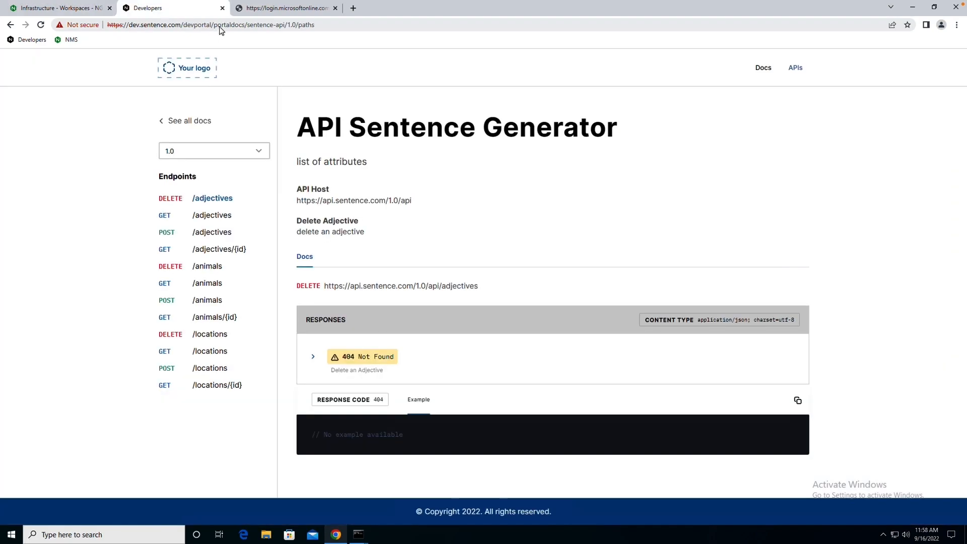
click(232, 26)
key(Return)
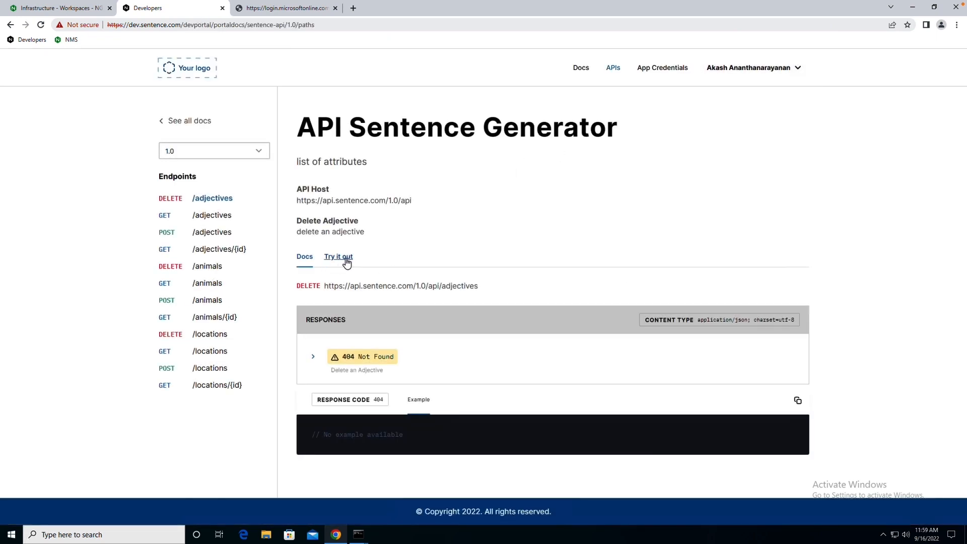
click(346, 262)
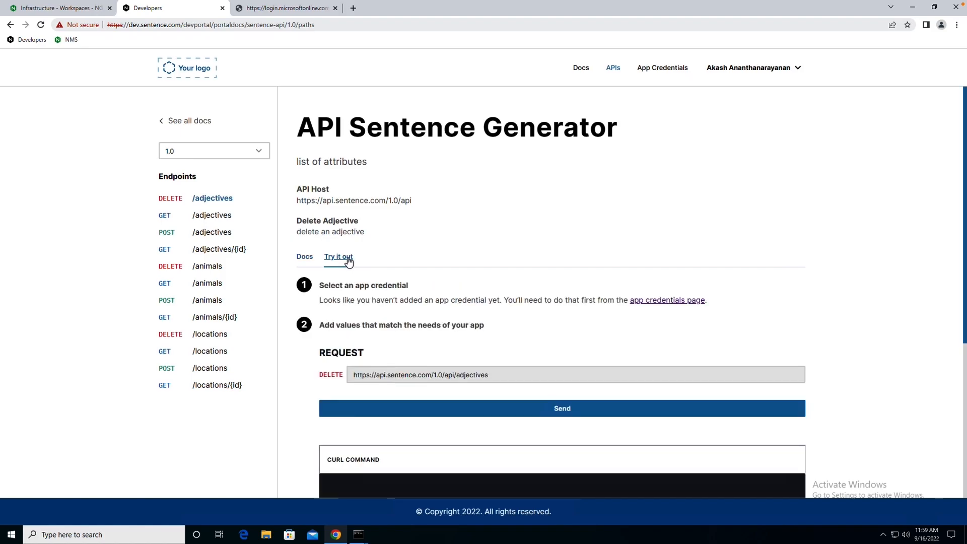
scroll(409, 272, down, 1)
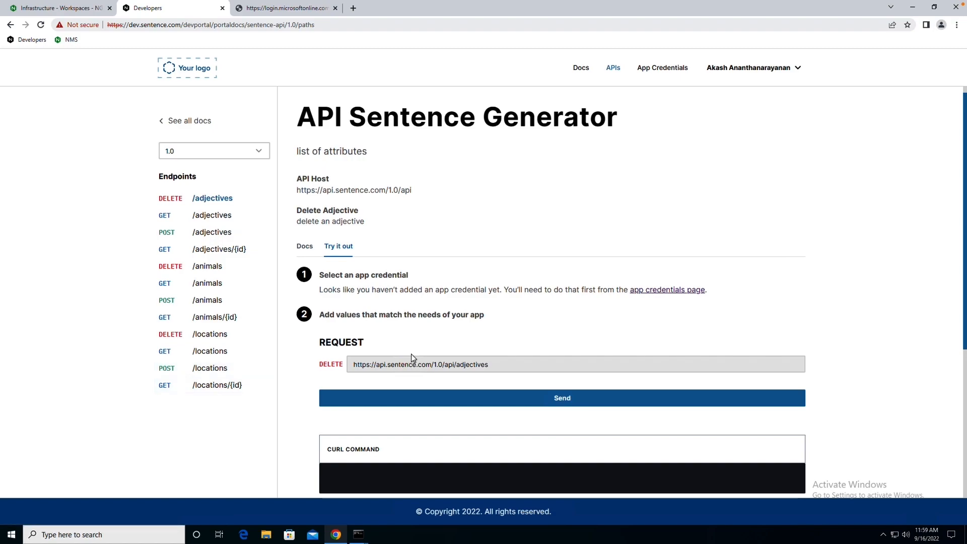
Step: Go to the portal's app credentials page and try to create an organization named f5
click(658, 292)
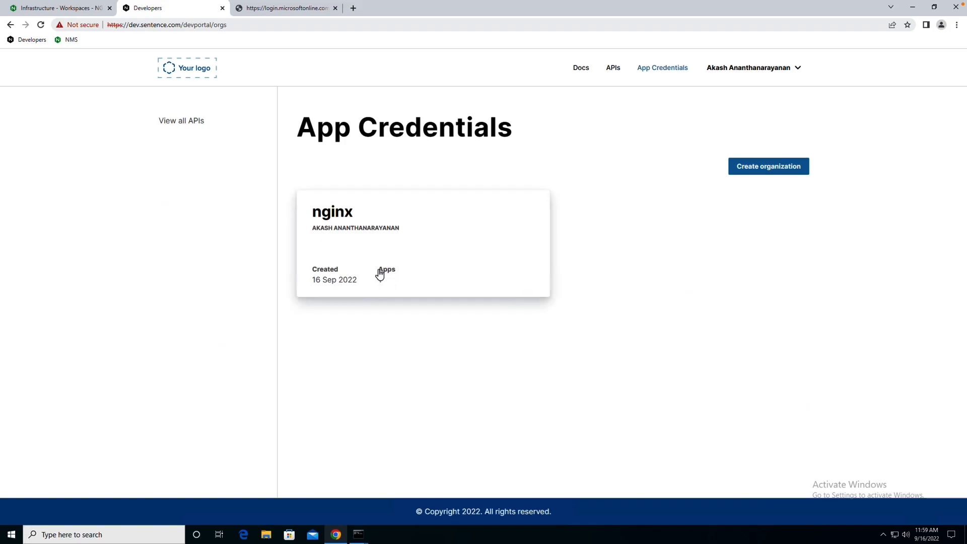
click(753, 172)
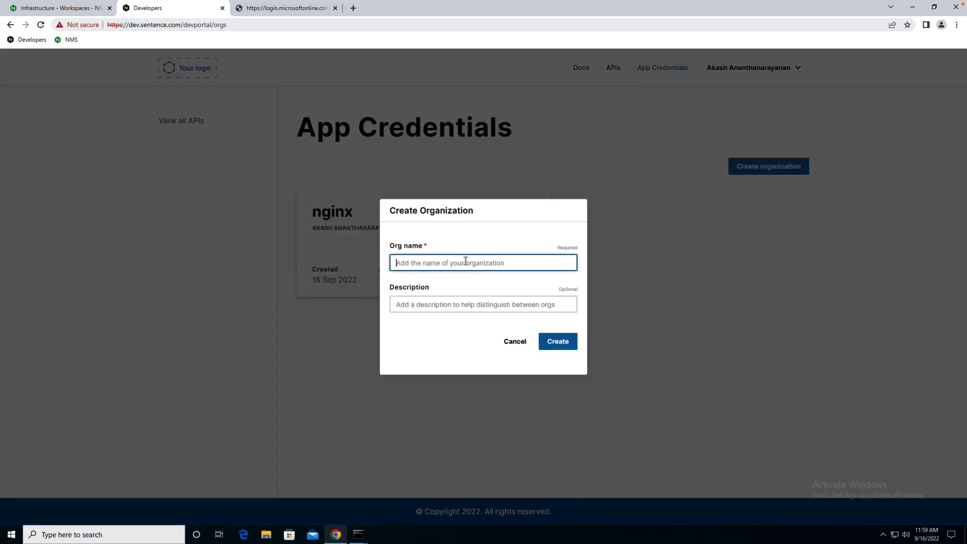
text(f5)
click(572, 345)
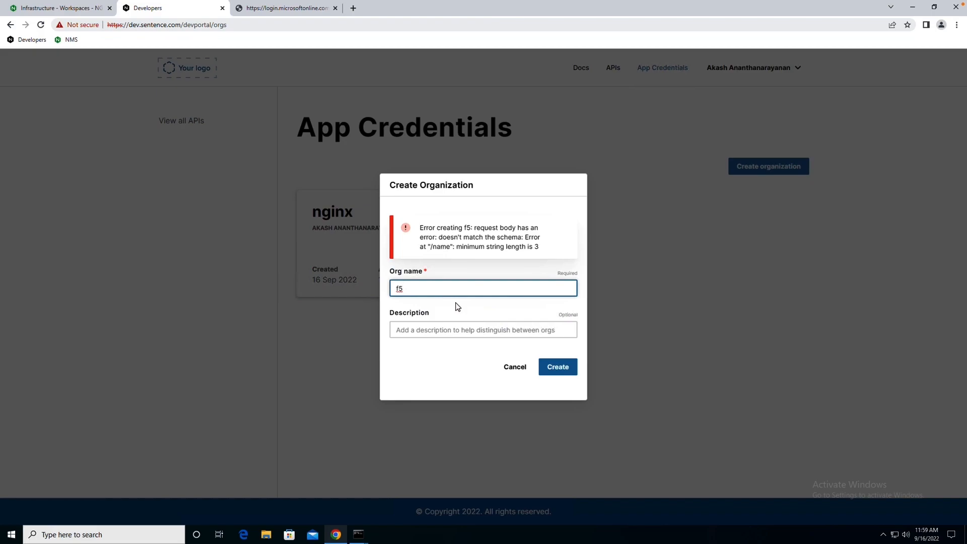
Step: Replace the organization name with f52 and create the organization
key(BackSpace)
key(BackSpace)
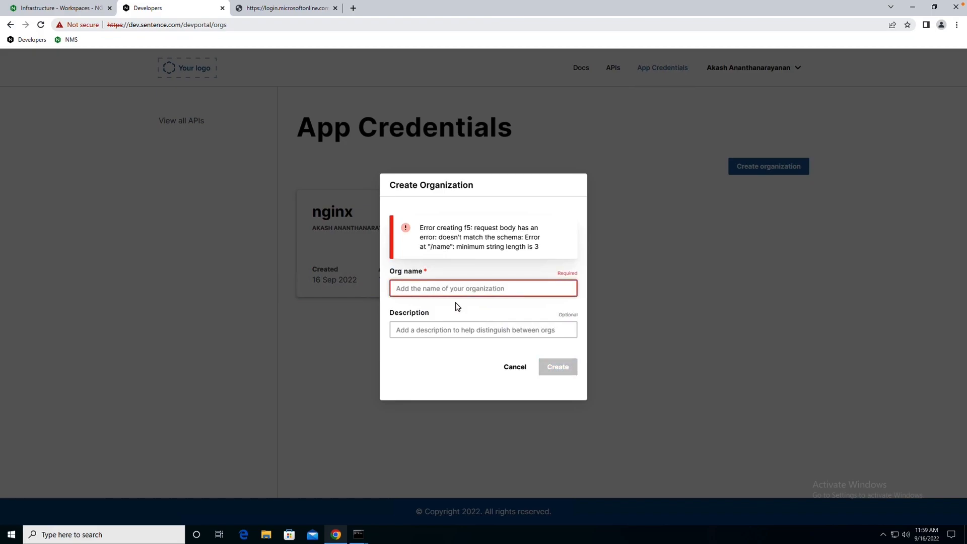
text(f52)
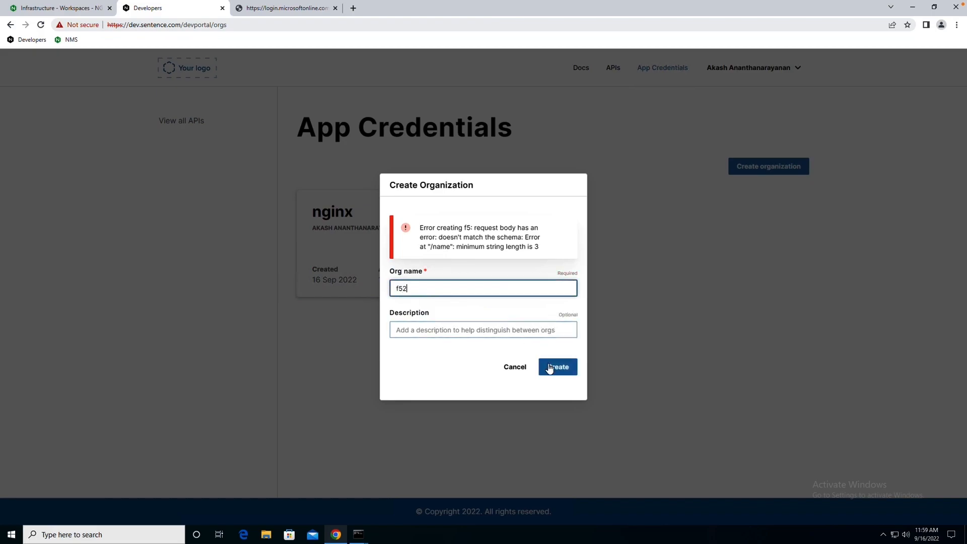
click(554, 367)
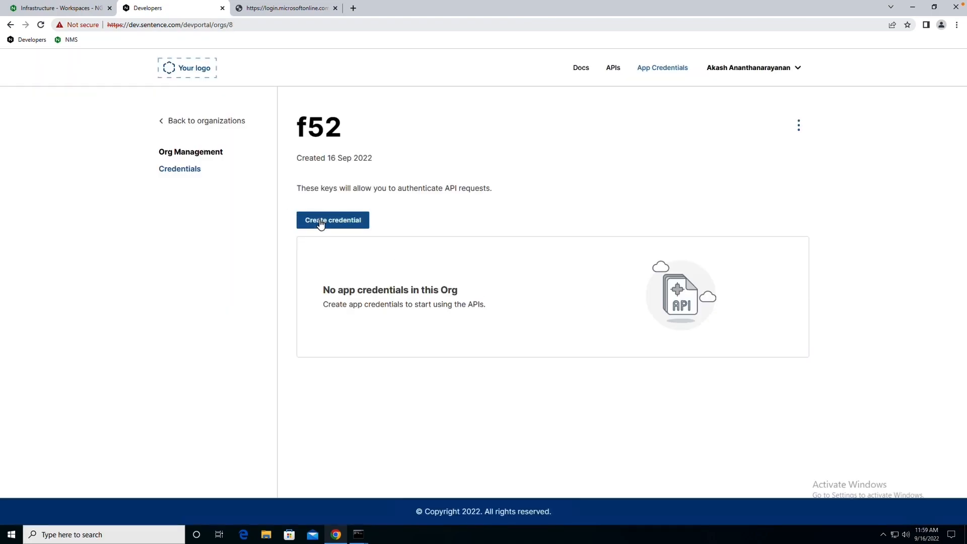
Step: Try to generate an app credential named demo for sentence-api 1.0 in the f52 organization
click(324, 222)
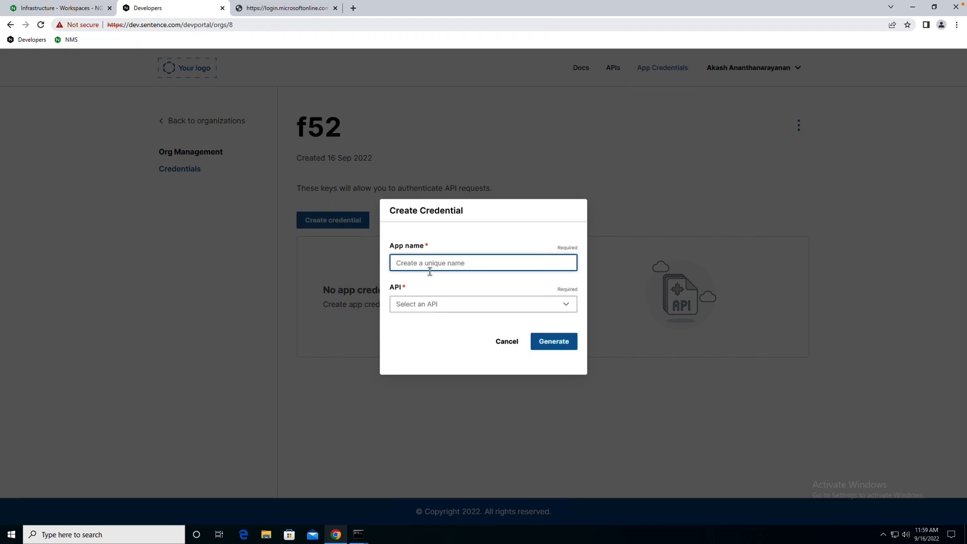
text(demo)
click(423, 290)
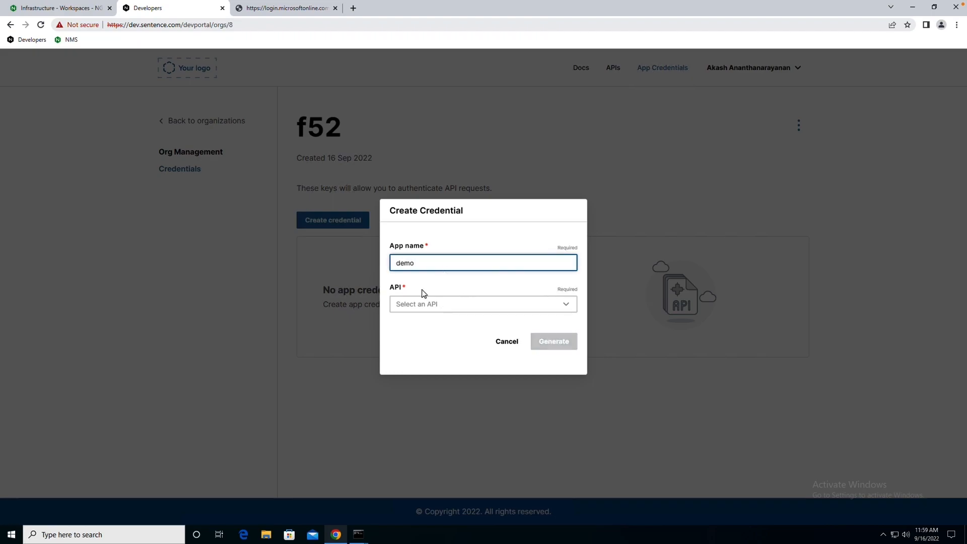
click(440, 308)
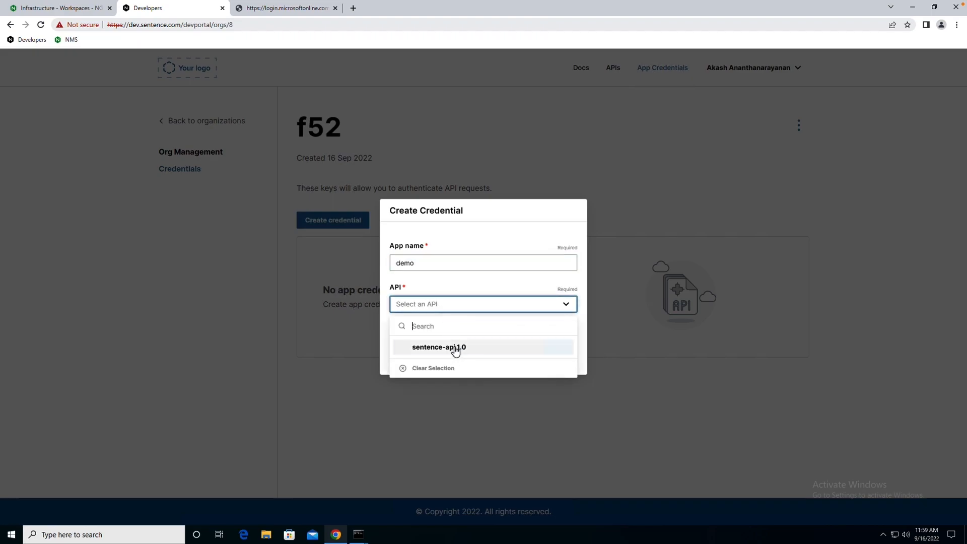
click(439, 347)
click(552, 342)
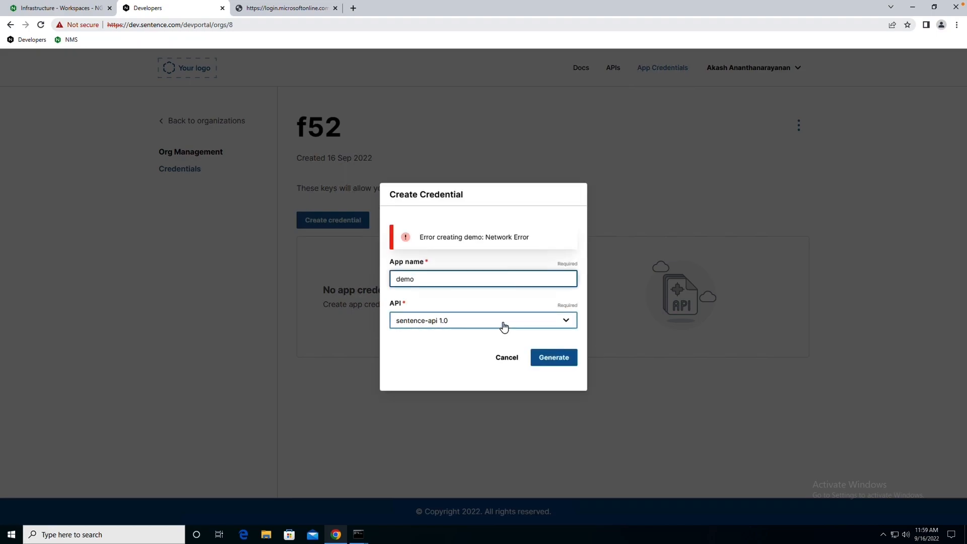
Step: Retry generating the demo credential in the f52 organization and dismiss the credential form
click(504, 326)
click(507, 366)
click(550, 362)
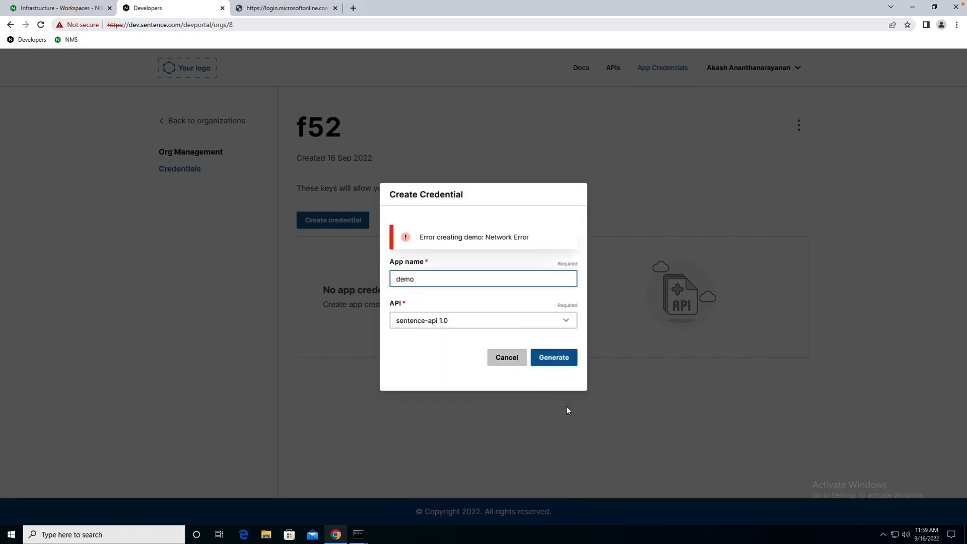
click(561, 399)
click(623, 74)
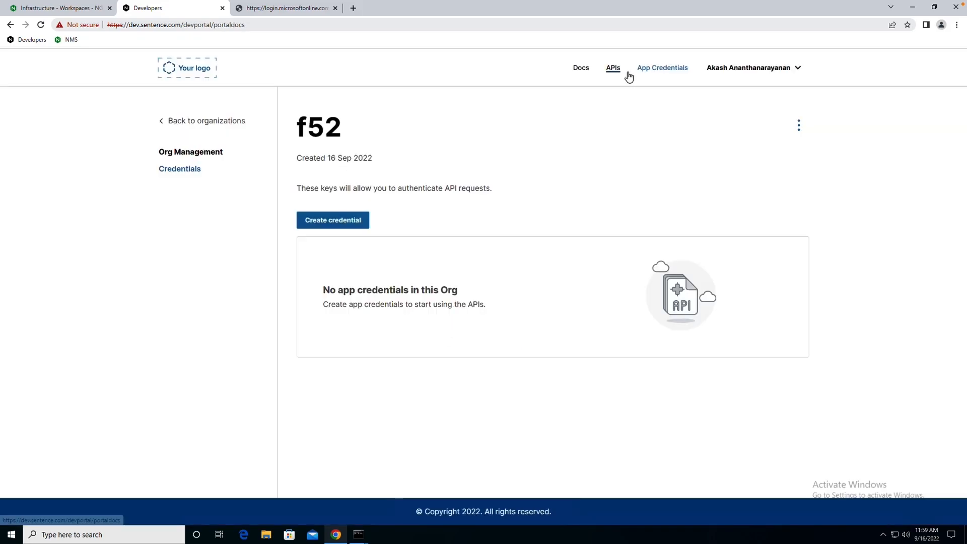
Step: Delete the existing demo credential for sentence-api from the nginx organization's app credentials
click(653, 70)
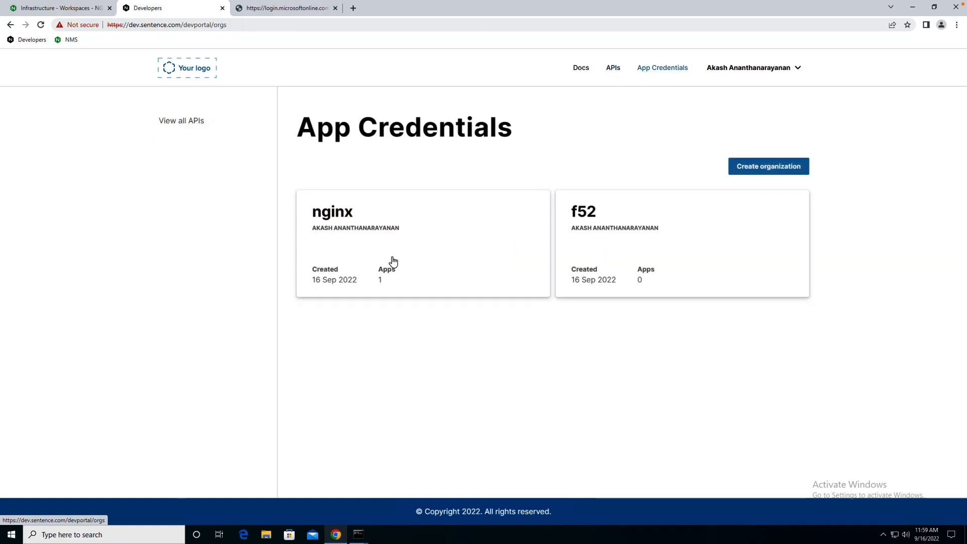
click(392, 261)
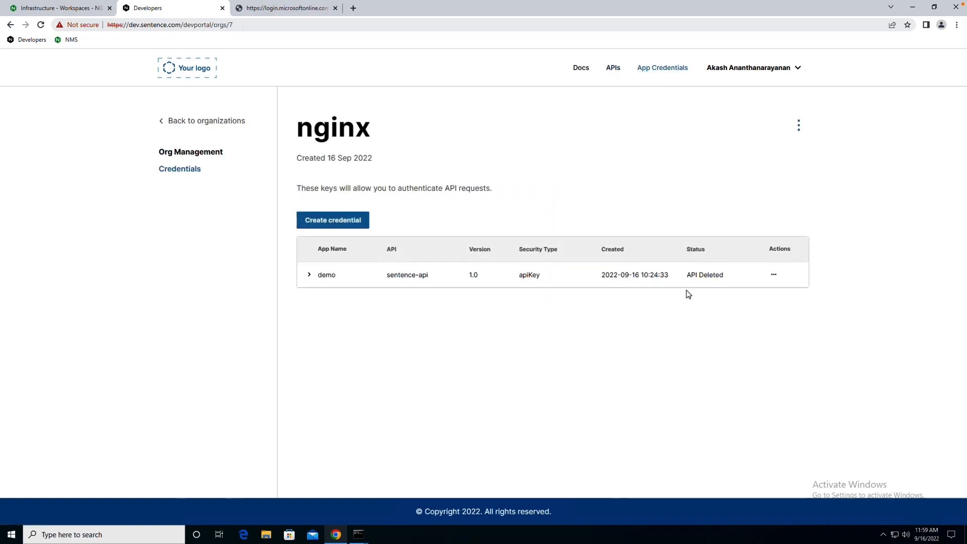
click(774, 275)
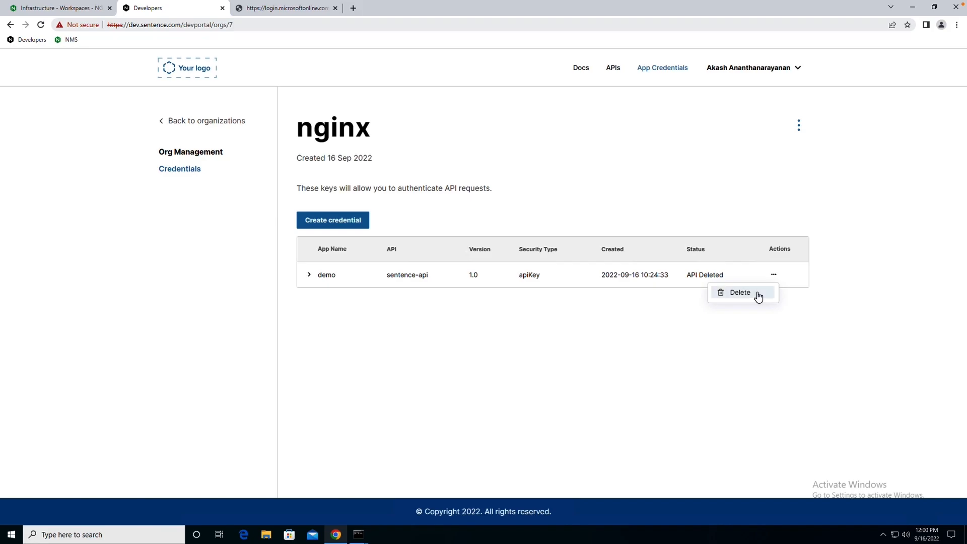
click(758, 295)
click(543, 307)
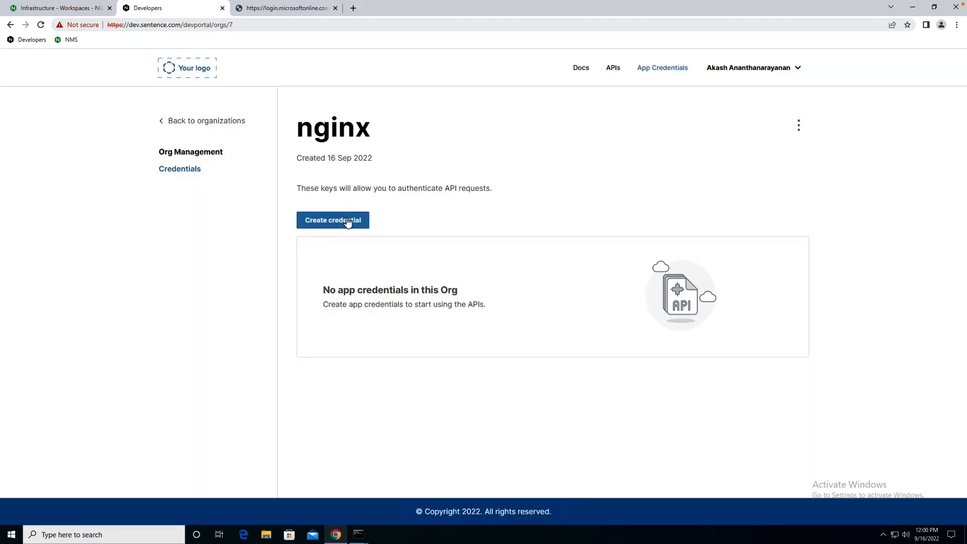
Step: Generate a credential named demo for sentence-api 1.0 in the nginx organization and expand it to show its API key
click(348, 222)
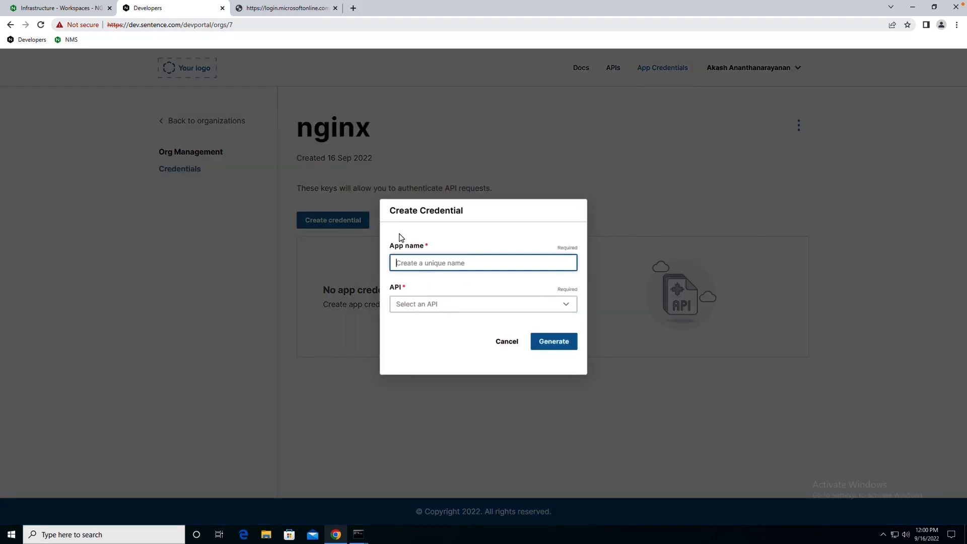
text(demo)
click(413, 304)
click(504, 354)
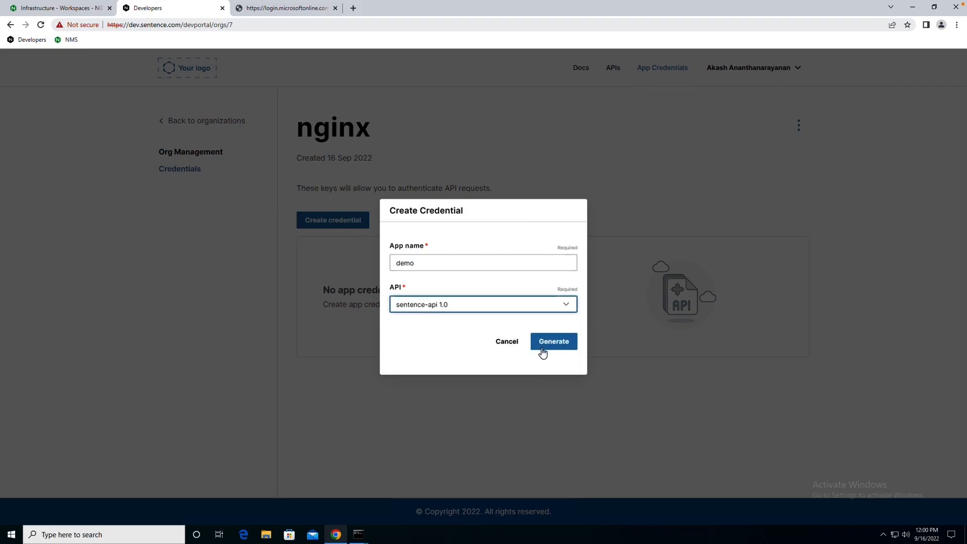
click(541, 347)
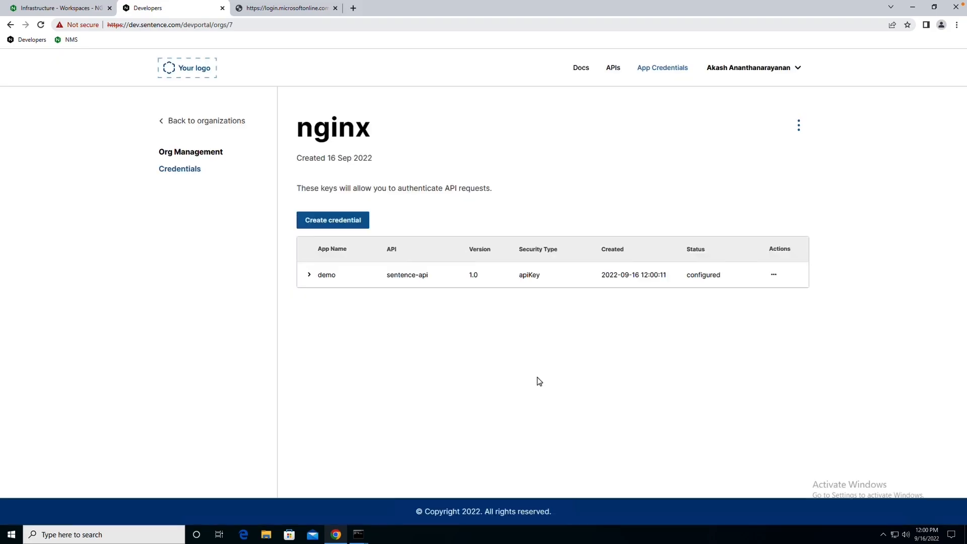
click(309, 275)
click(507, 308)
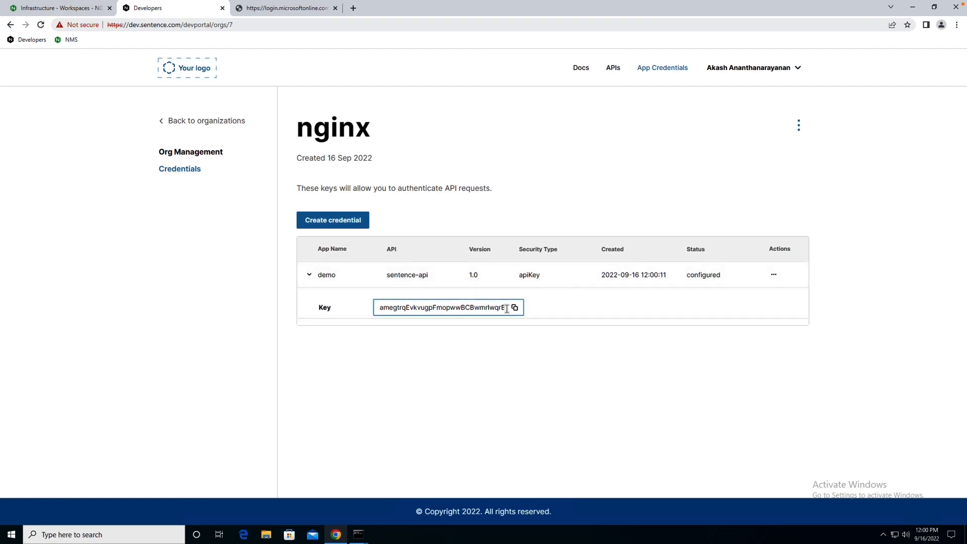
Step: Open the sentence-api documentation from the developer portal's list of APIs
click(613, 70)
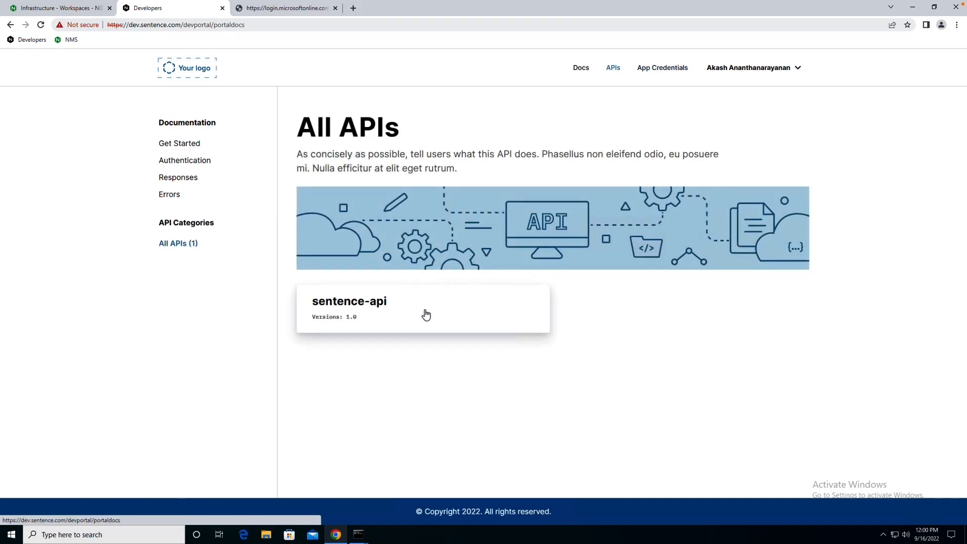
click(424, 311)
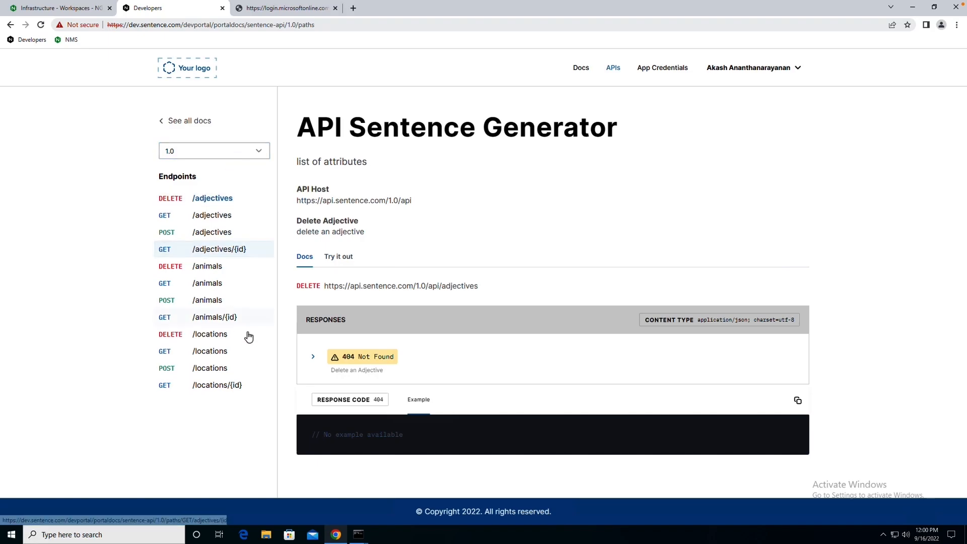
Step: Set up a trial call of the GET /animals endpoint using the demo app credential
click(338, 258)
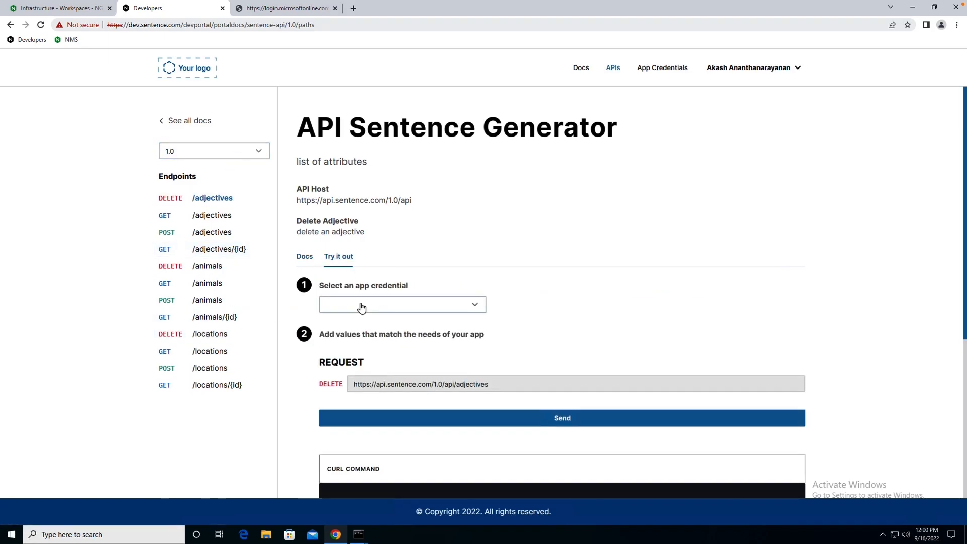
click(380, 288)
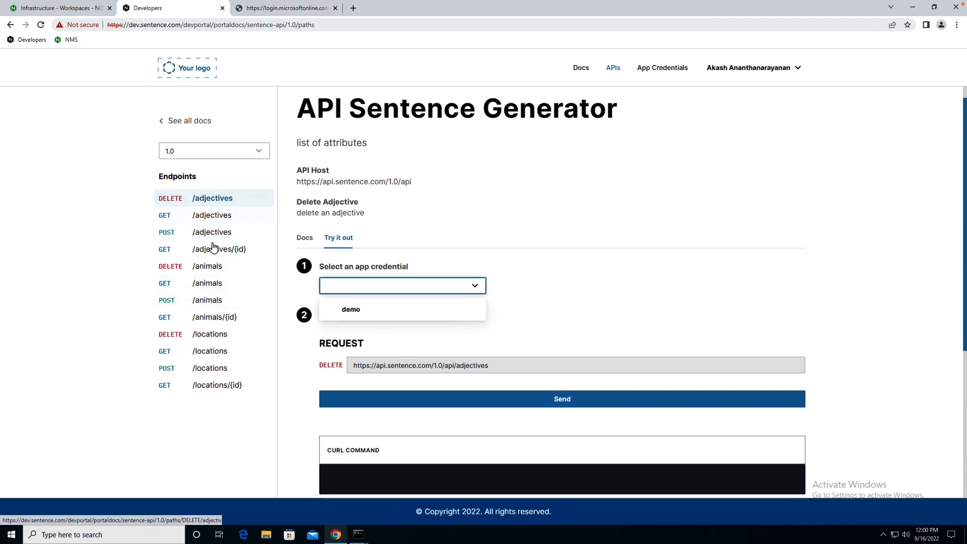
click(202, 284)
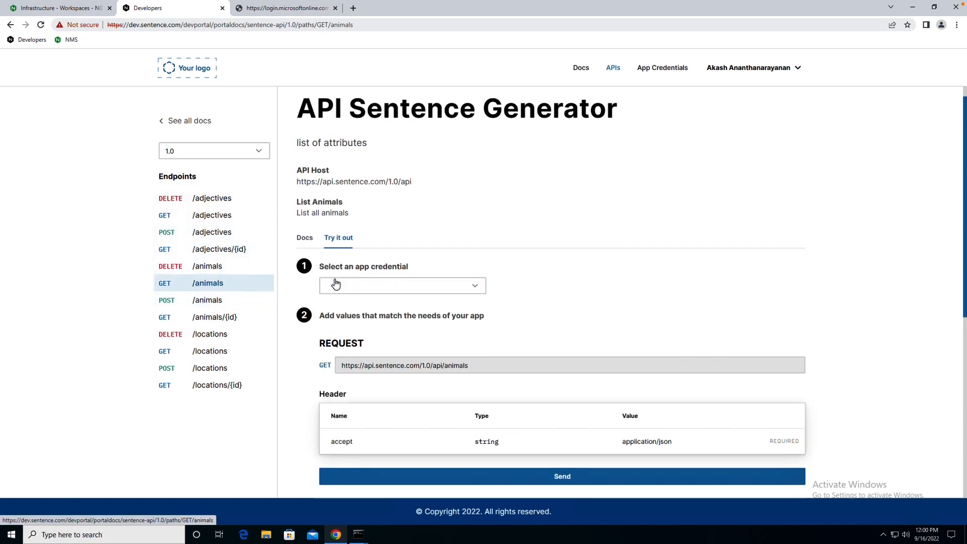
click(364, 291)
click(392, 313)
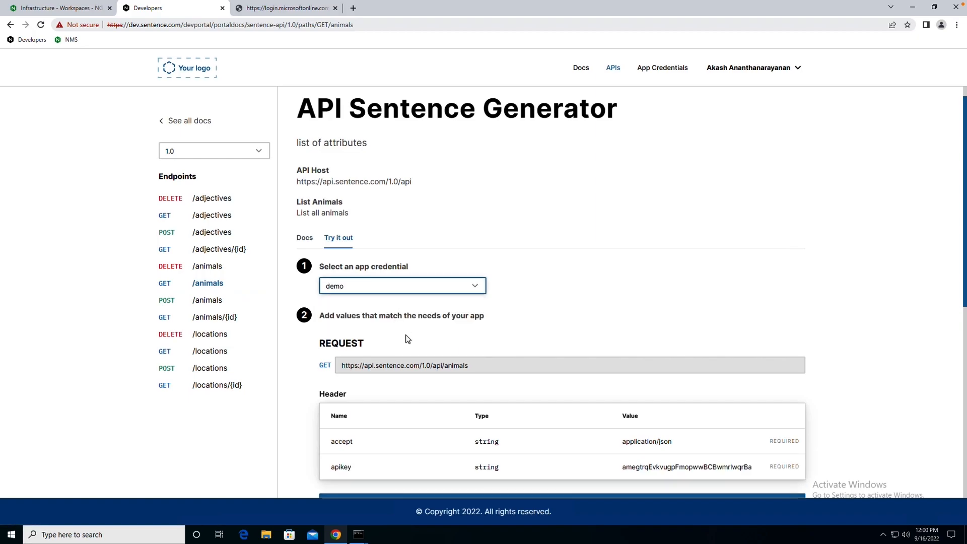
Step: Send the GET /animals request and review the curl command, response headers and body
scroll(408, 338, down, 2)
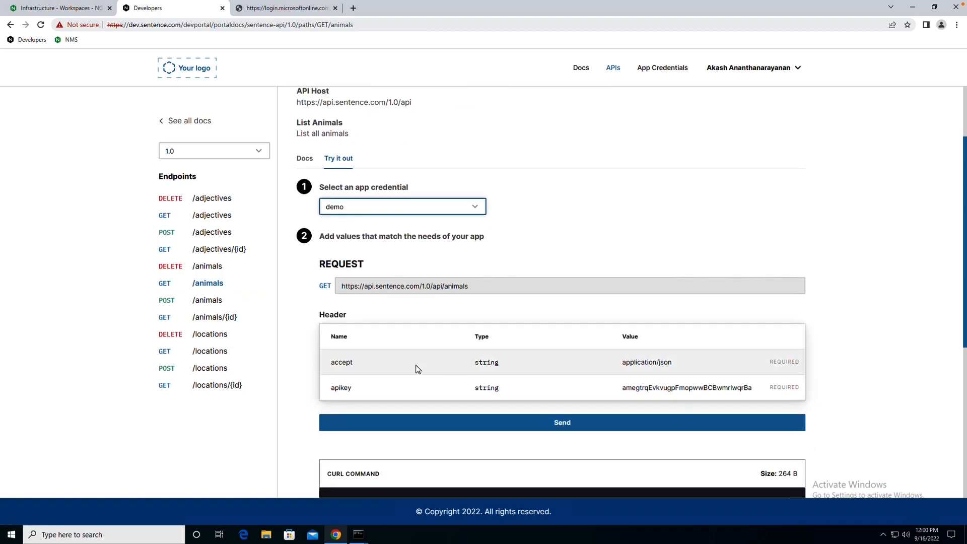
scroll(417, 354, down, 2)
click(561, 350)
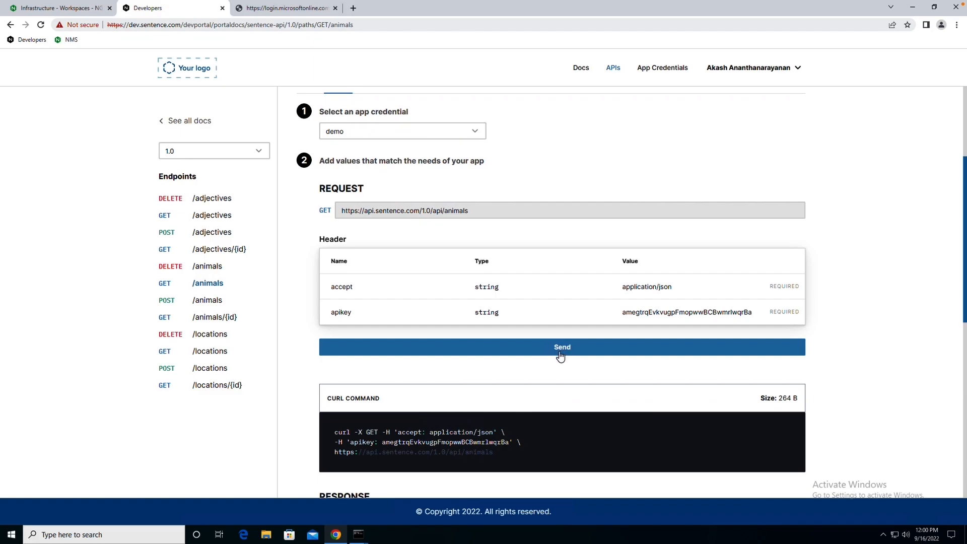
scroll(559, 352, down, 1)
scroll(562, 355, down, 7)
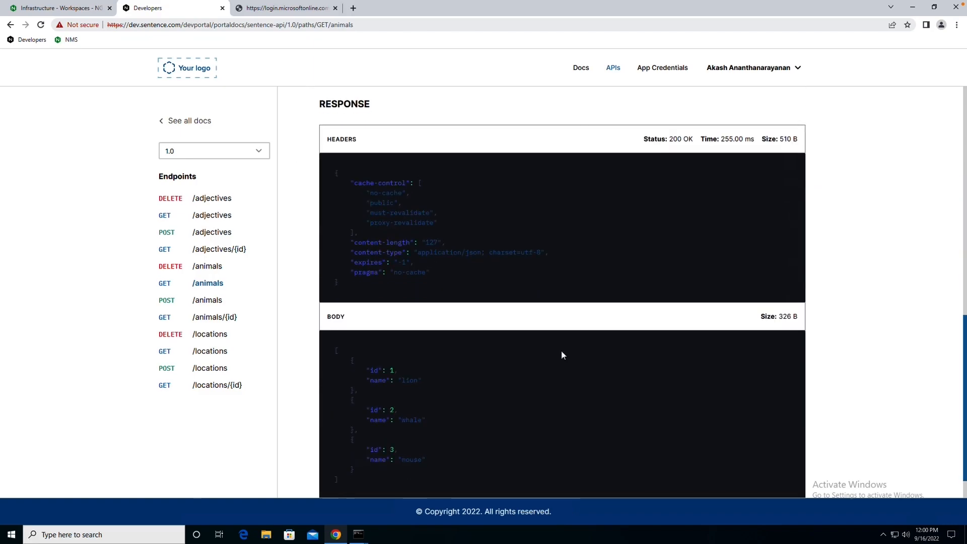
scroll(561, 355, down, 1)
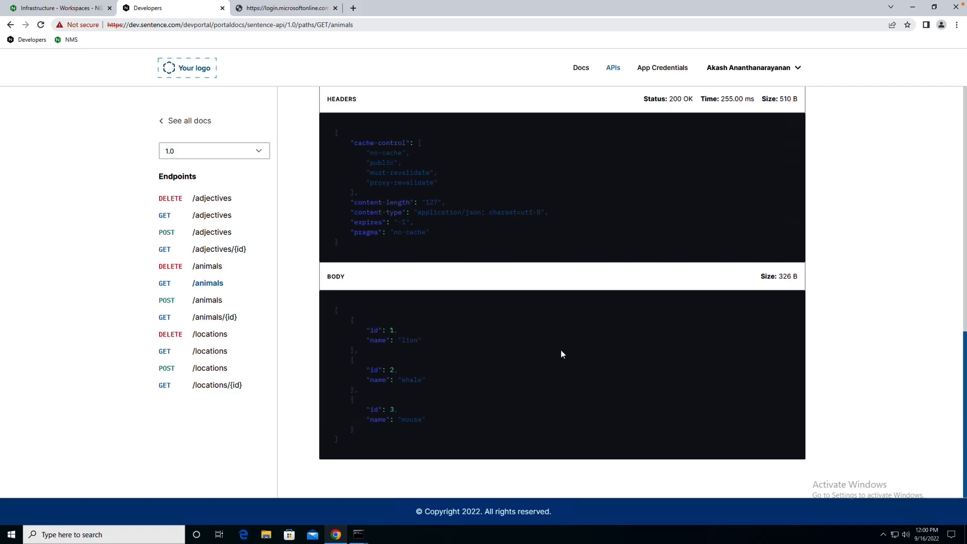
scroll(562, 354, up, 4)
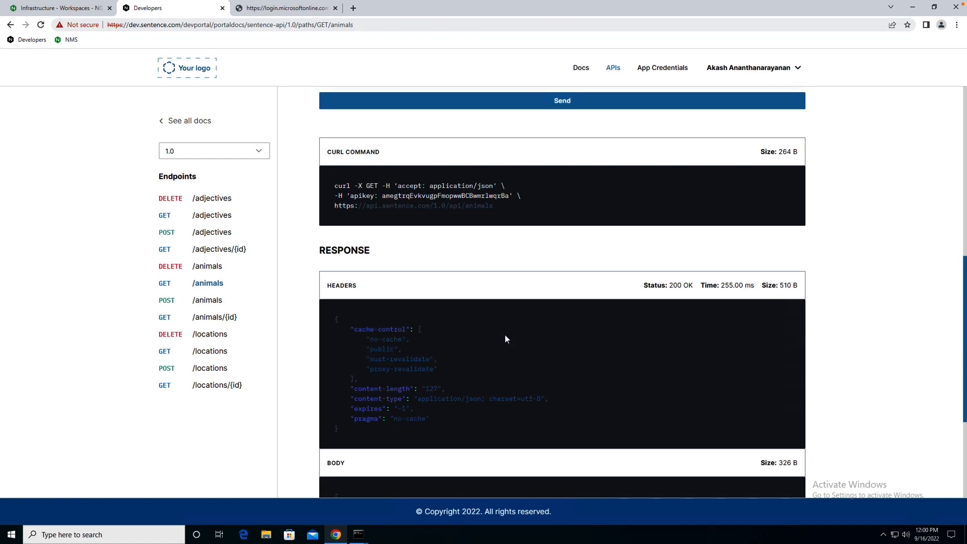
scroll(513, 320, down, 4)
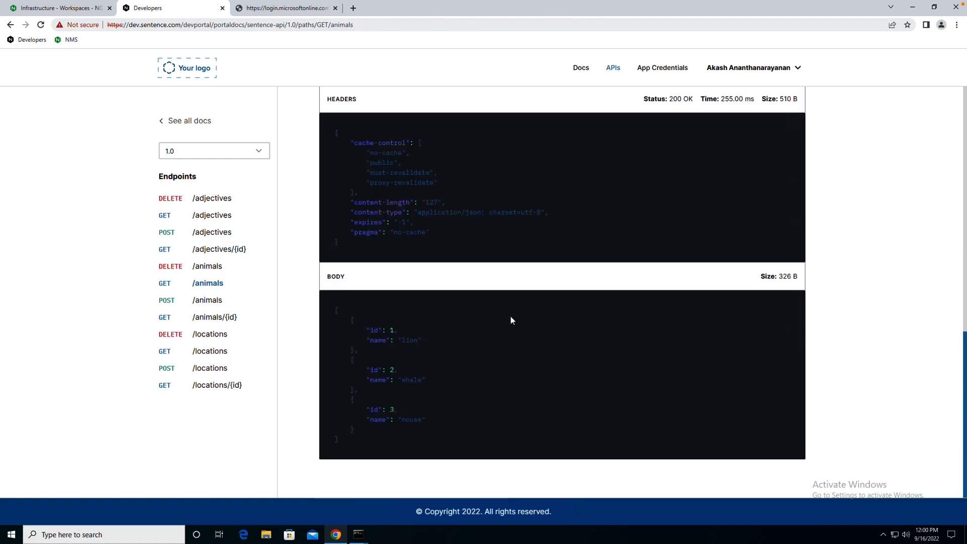